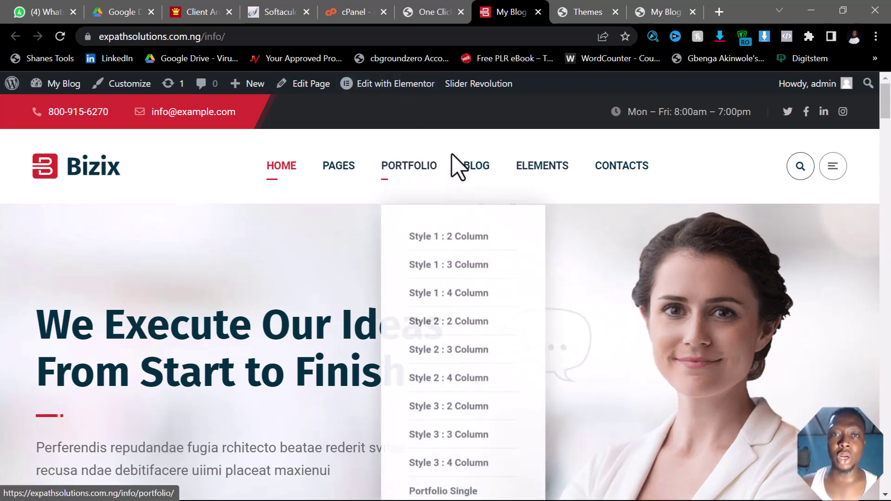
# Switch to the expathsolutions.com.ng cPanel home page and scroll to its Files tools.
pyautogui.scroll(-6, 331, 269)
pyautogui.scroll(-15, 330, 264)
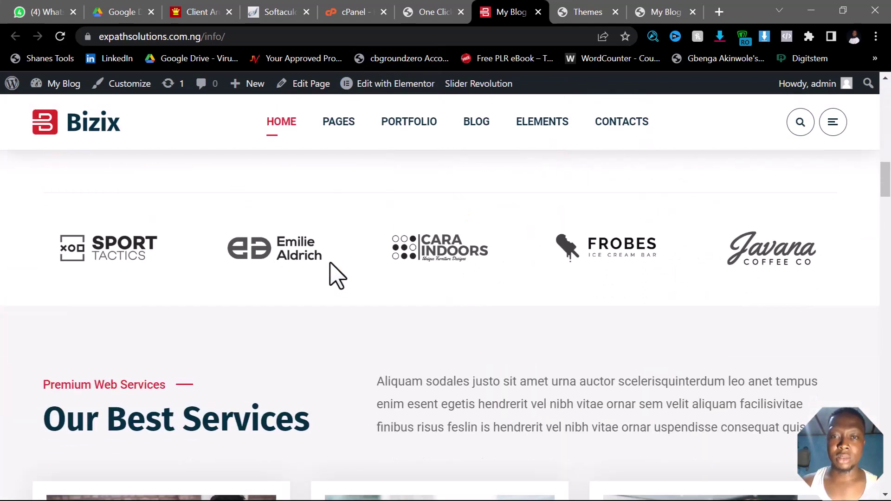
pyautogui.scroll(20, 330, 265)
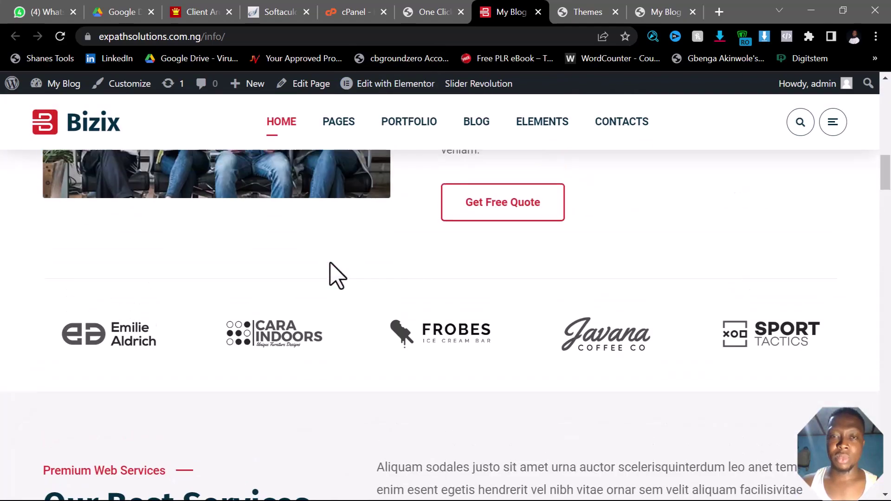
pyautogui.scroll(-15, 331, 264)
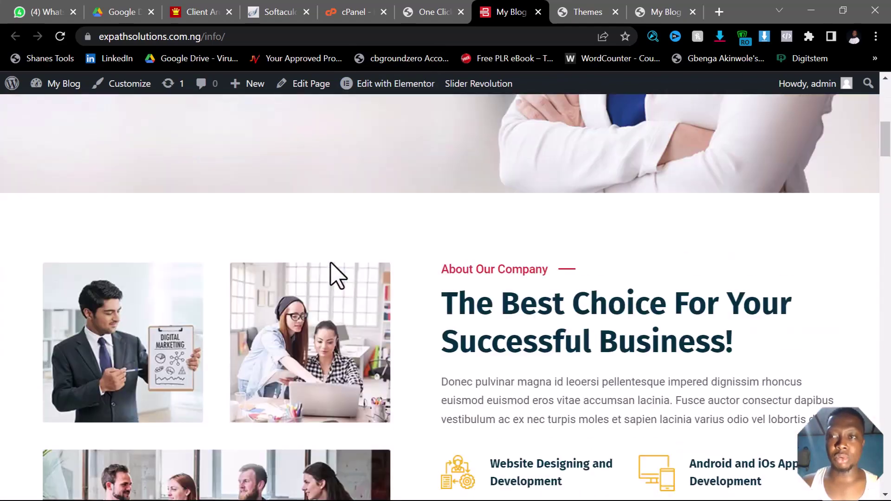
pyautogui.scroll(-10, 331, 265)
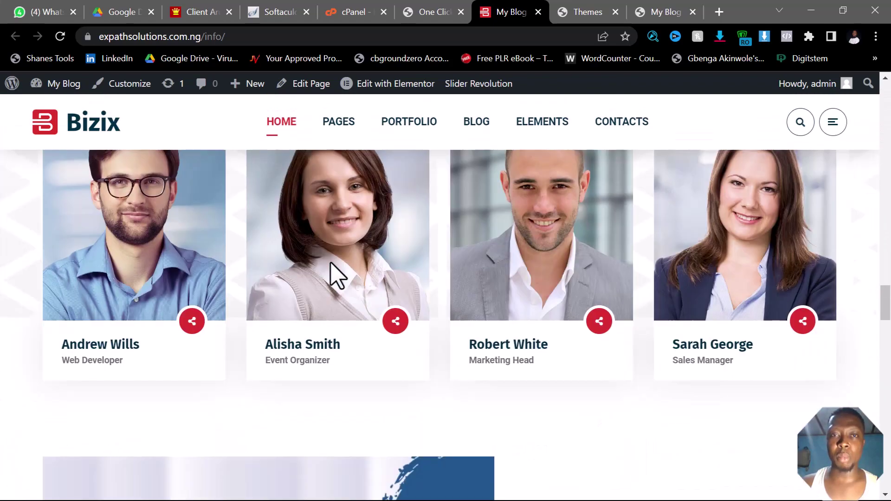
pyautogui.scroll(8, 565, 315)
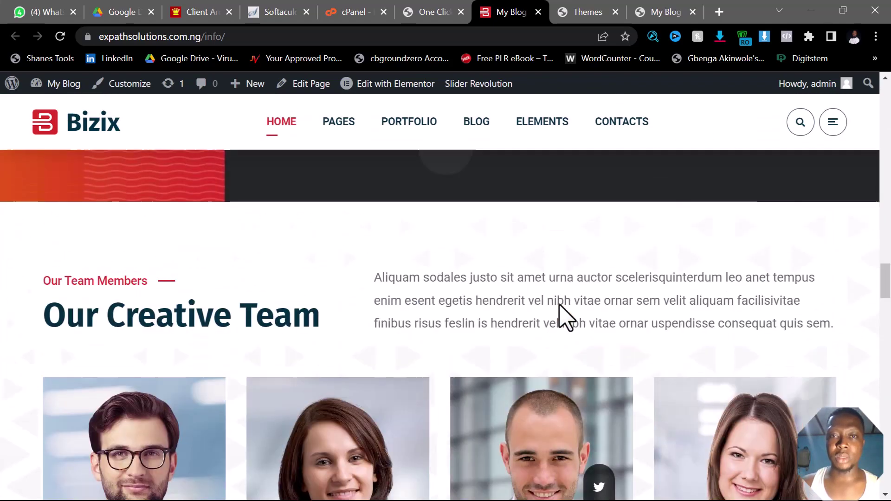
pyautogui.scroll(10, 392, 311)
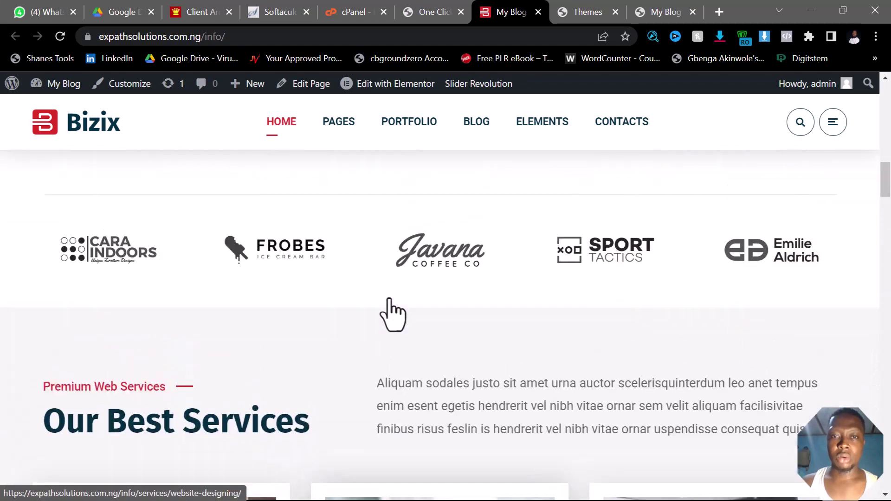
pyautogui.scroll(10, 392, 313)
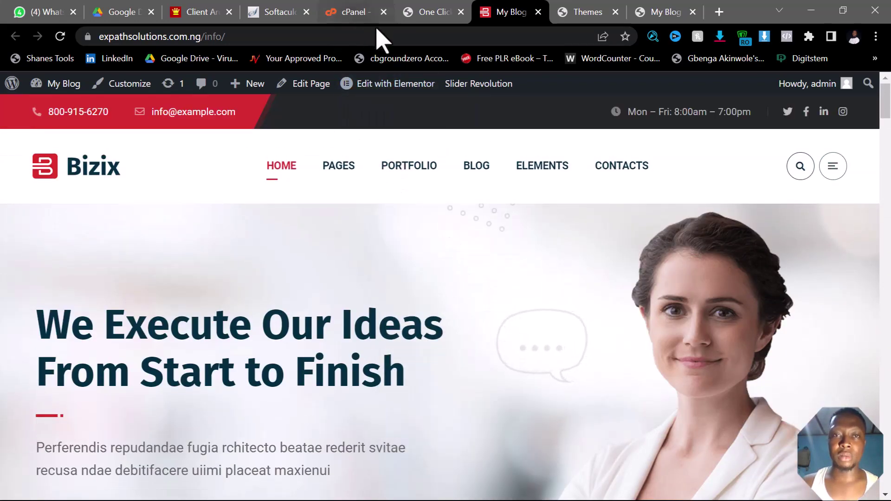
pyautogui.click(359, 12)
pyautogui.scroll(-15, 342, 269)
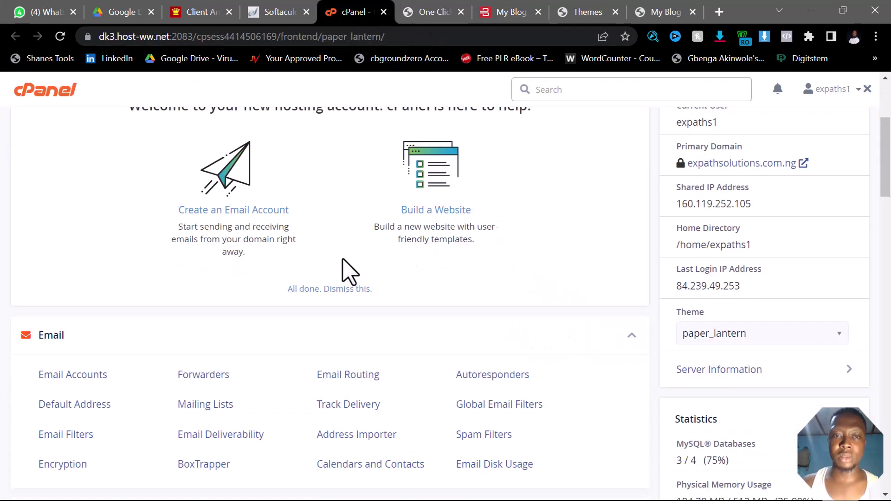
pyautogui.scroll(8, 348, 271)
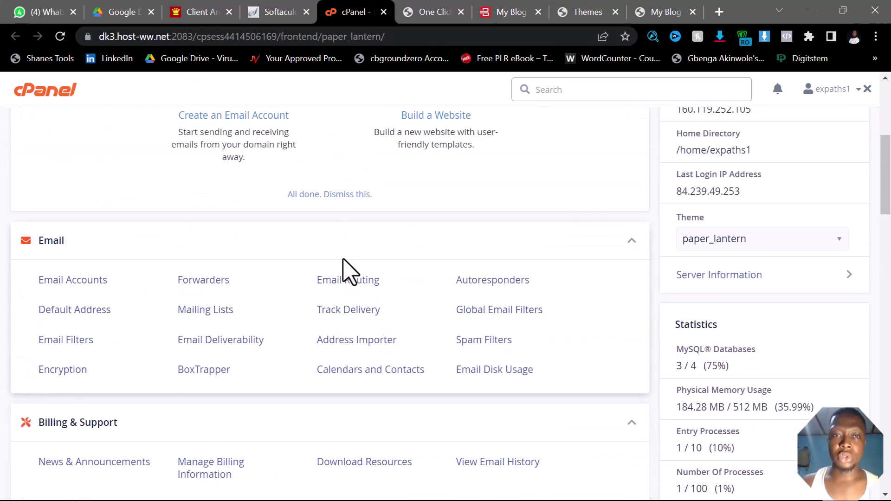
pyautogui.scroll(3, 348, 272)
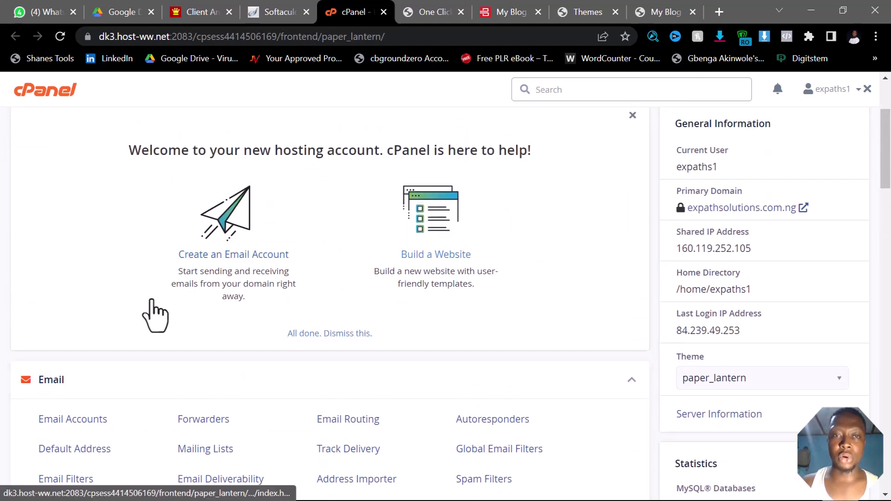
pyautogui.scroll(-7, 185, 232)
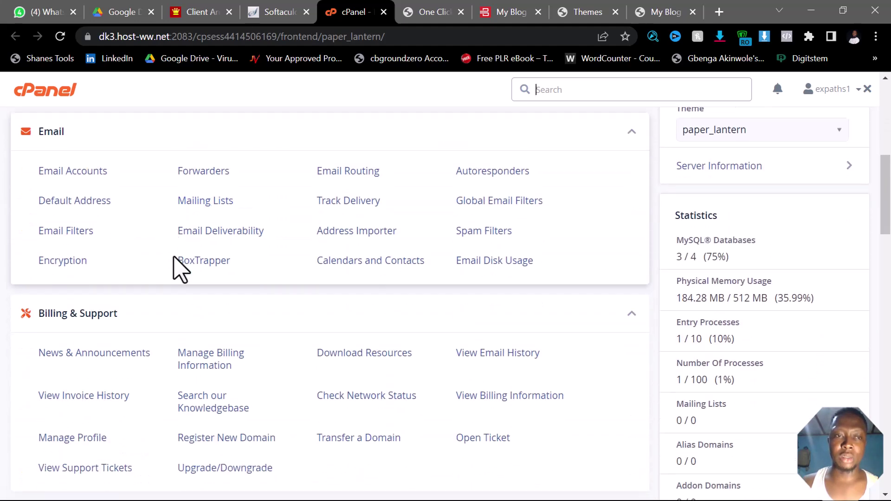
pyautogui.scroll(-2, 149, 220)
pyautogui.scroll(6, 139, 255)
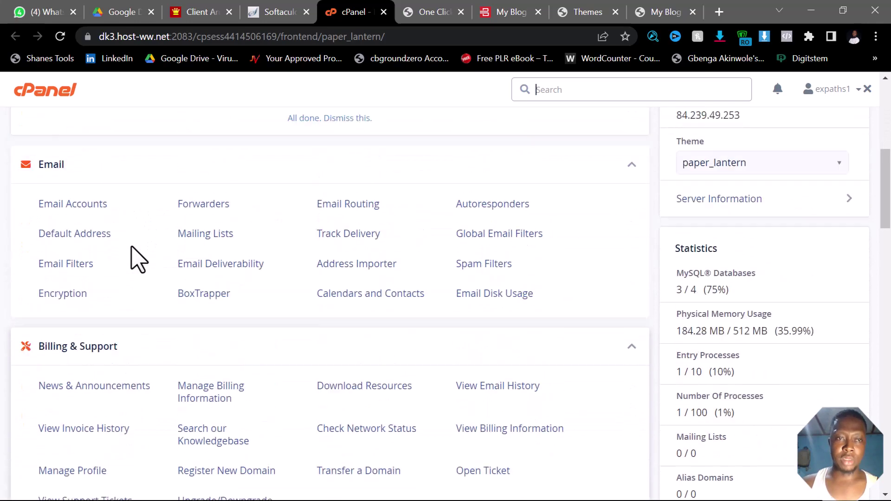
pyautogui.scroll(4, 87, 304)
pyautogui.scroll(-12, 88, 306)
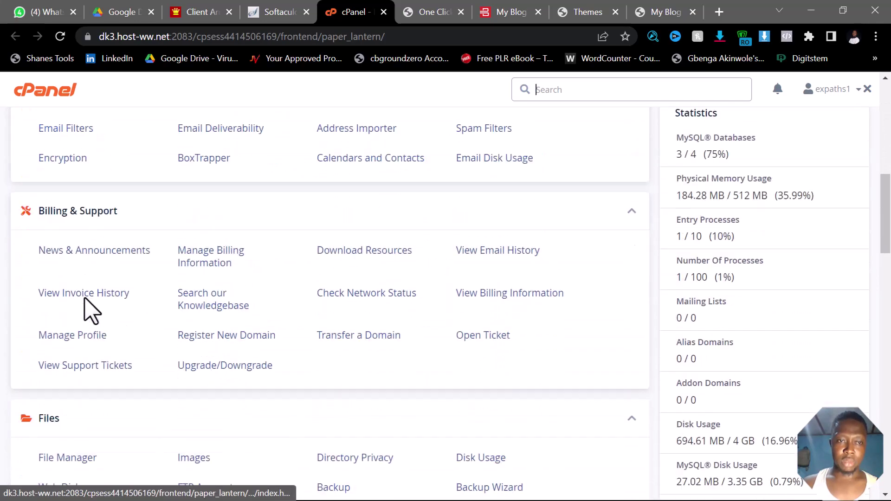
pyautogui.scroll(-1, 83, 298)
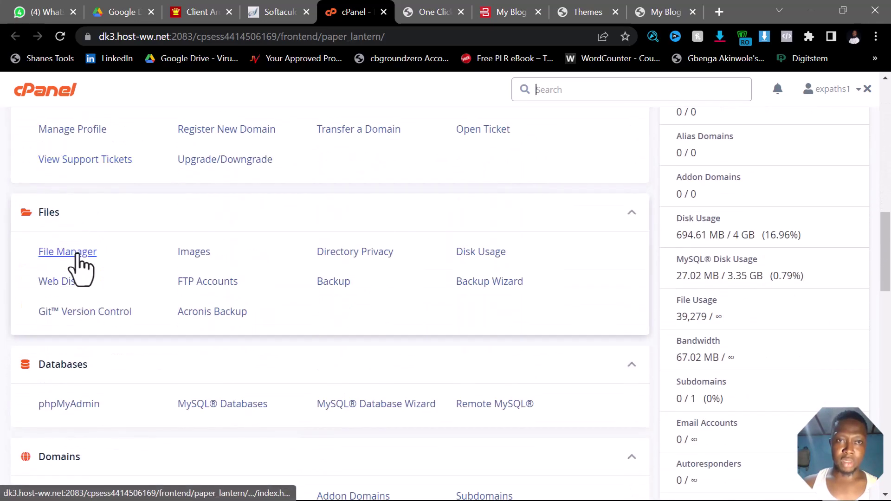
# Launch File Manager, glancing at the WordPress demo-import and live Bizix site tabs meanwhile.
pyautogui.click(76, 256)
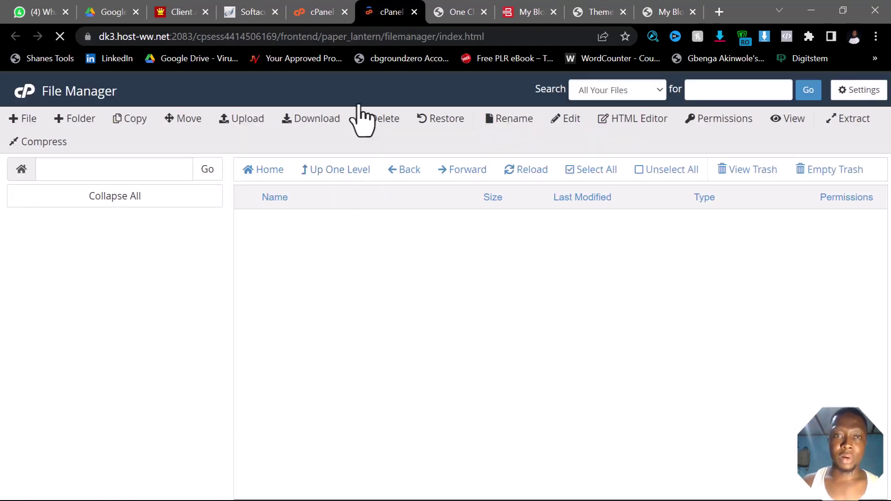
pyautogui.click(461, 14)
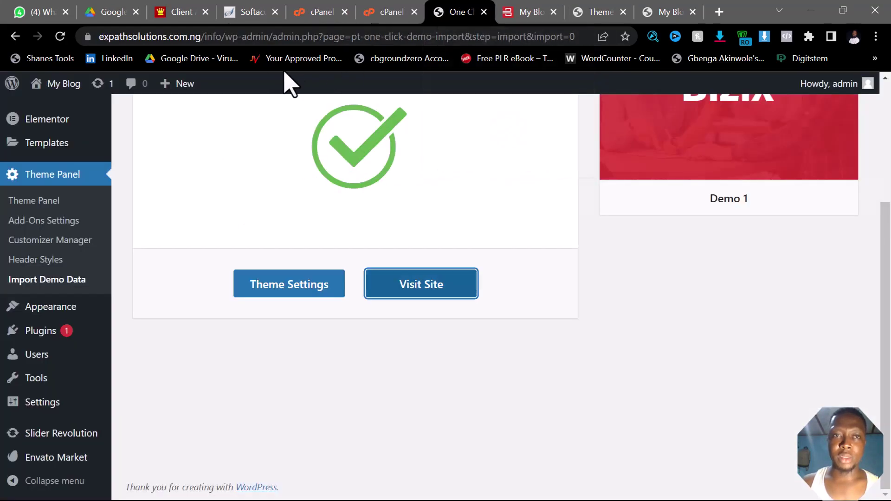
pyautogui.click(533, 16)
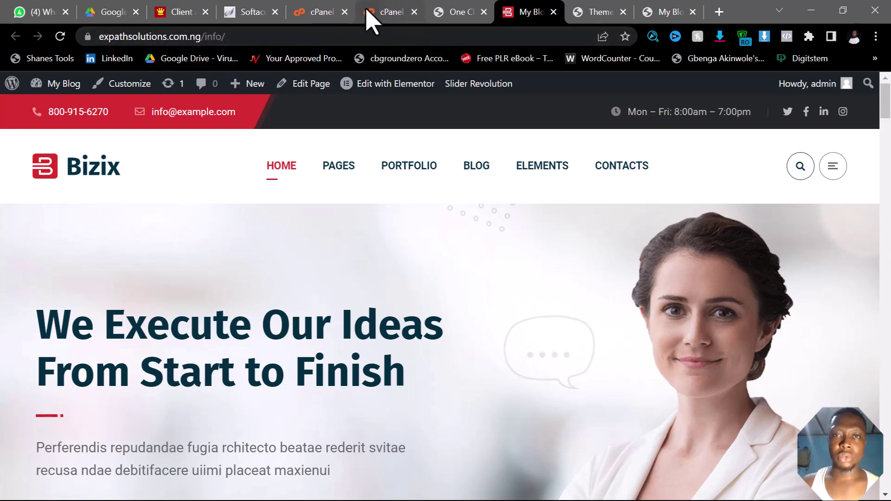
pyautogui.click(386, 14)
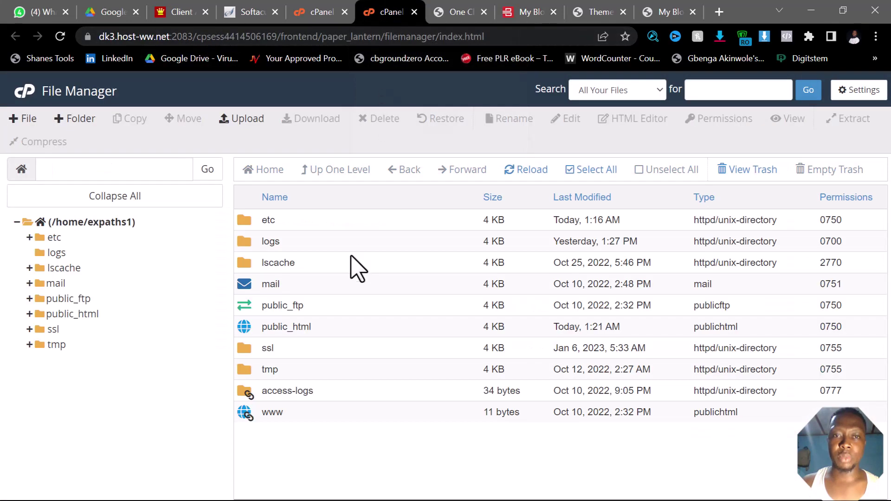
# Open public_html/info and review its WordPress files such as wp-admin, wp-content and wp-config.php.
pyautogui.doubleClick(343, 328)
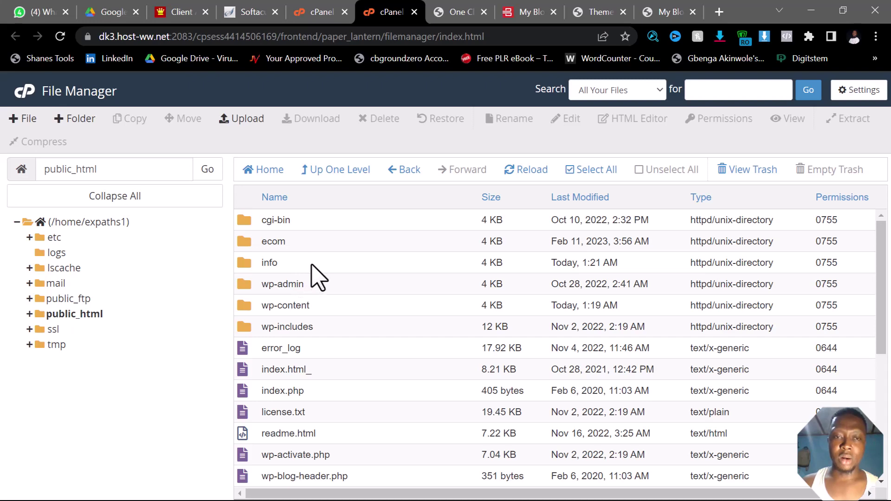
pyautogui.doubleClick(312, 263)
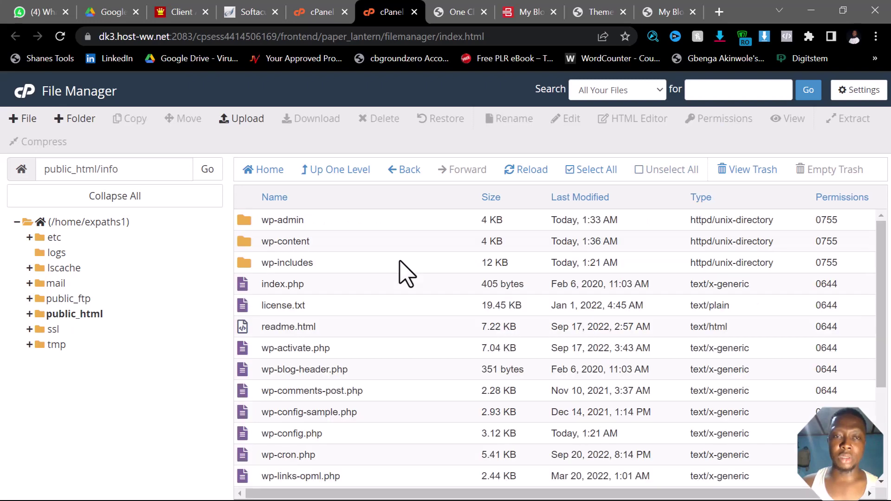
pyautogui.scroll(-3, 300, 271)
pyautogui.scroll(3, 311, 292)
pyautogui.scroll(-2, 320, 281)
pyautogui.scroll(2, 324, 269)
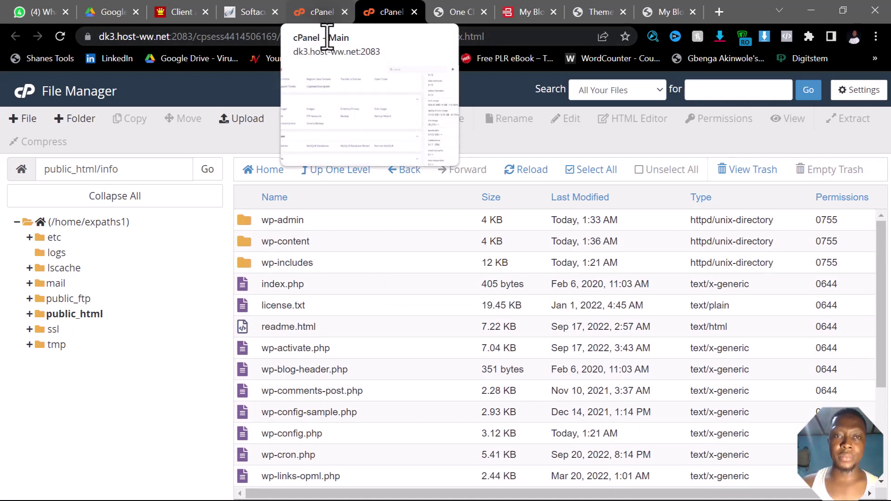
# From public_html, compress the info folder into info.zip (78.78 MB) and close the Compression Results.
pyautogui.click(404, 182)
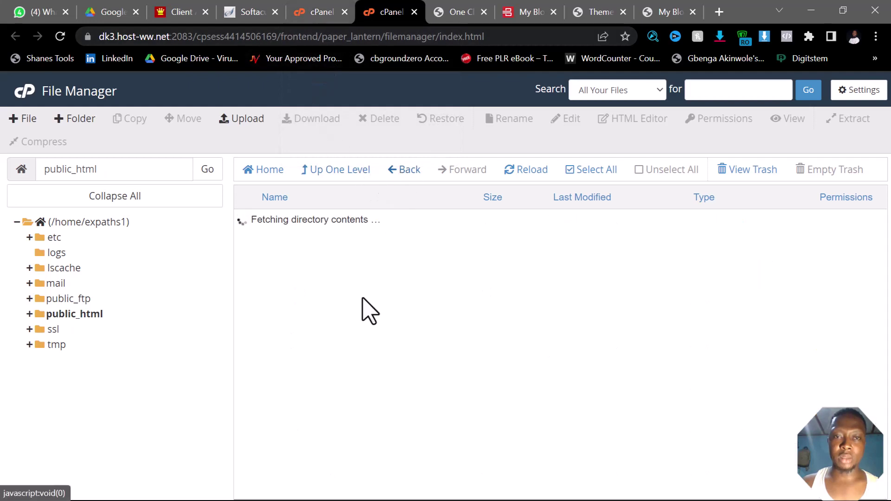
pyautogui.rightClick(326, 264)
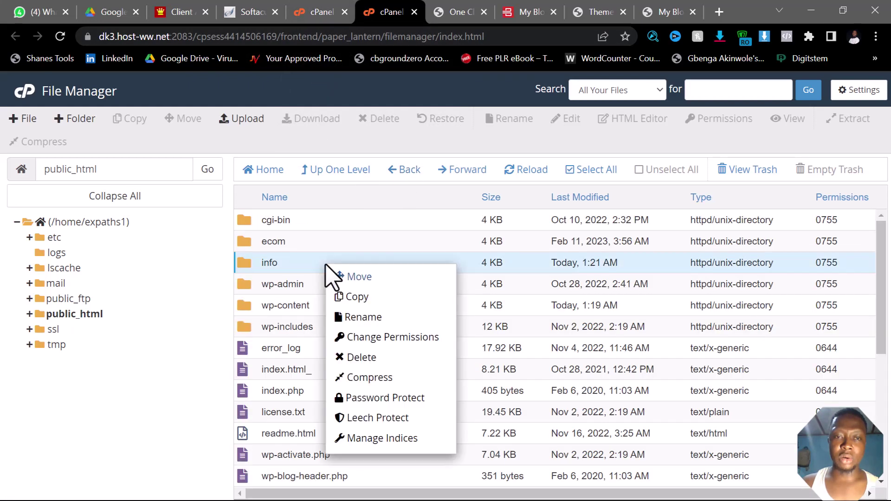
pyautogui.click(378, 381)
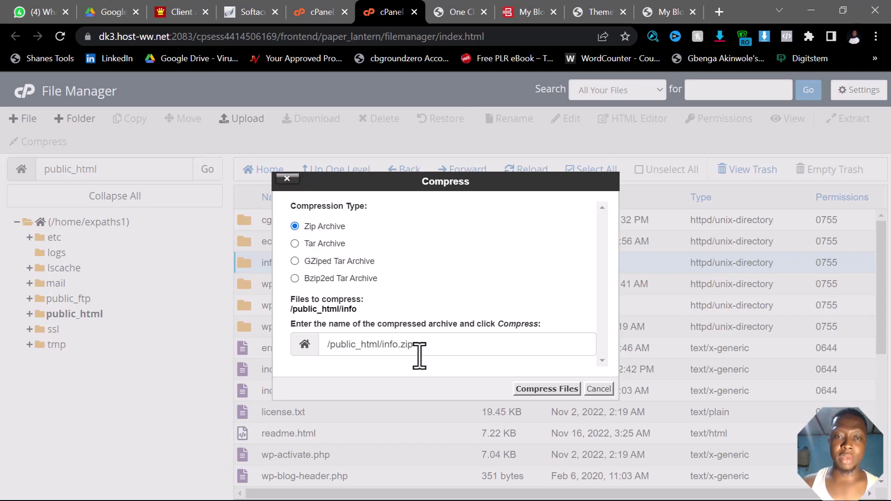
pyautogui.click(541, 390)
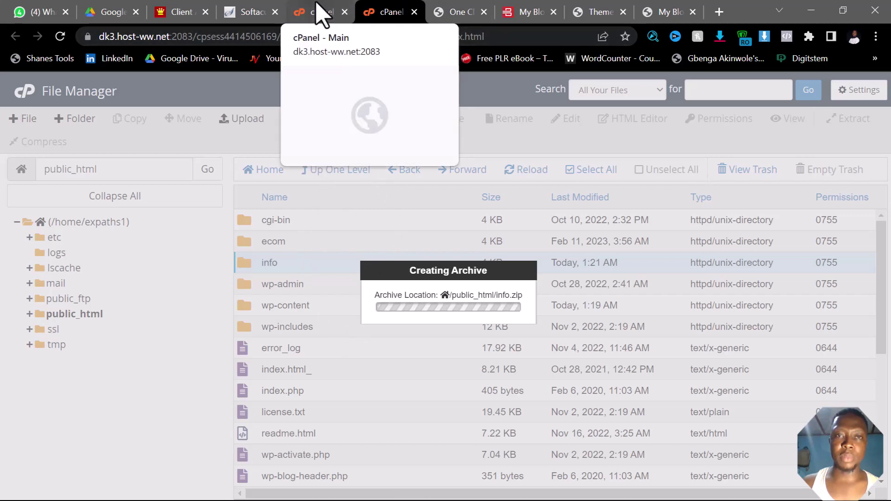
pyautogui.click(320, 14)
pyautogui.scroll(-20, 179, 308)
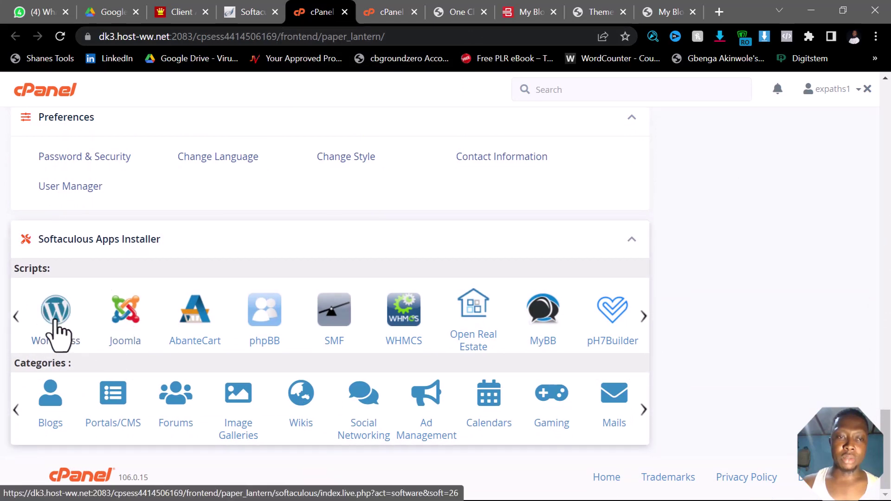
pyautogui.click(390, 12)
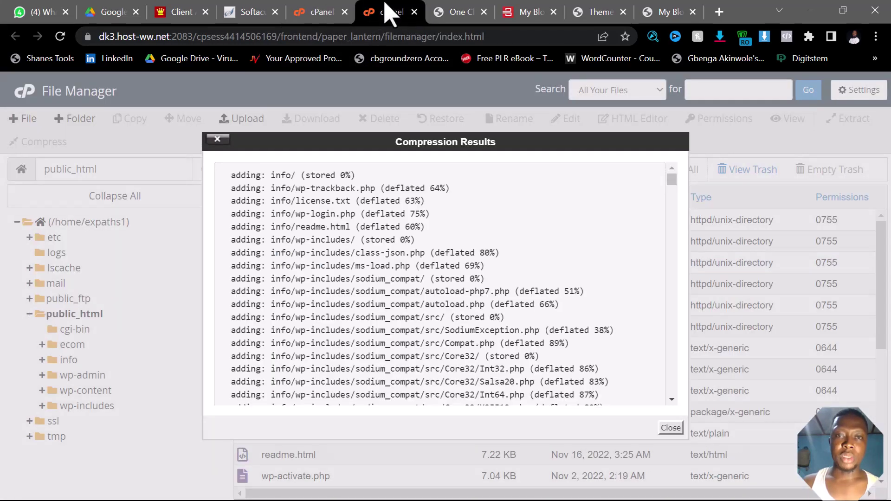
pyautogui.click(670, 428)
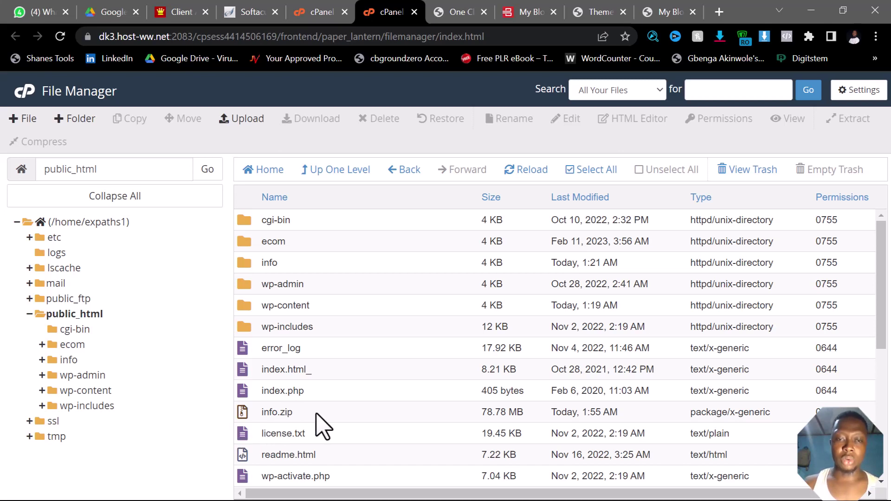
# Start downloading info.zip from public_html to the computer.
pyautogui.rightClick(316, 413)
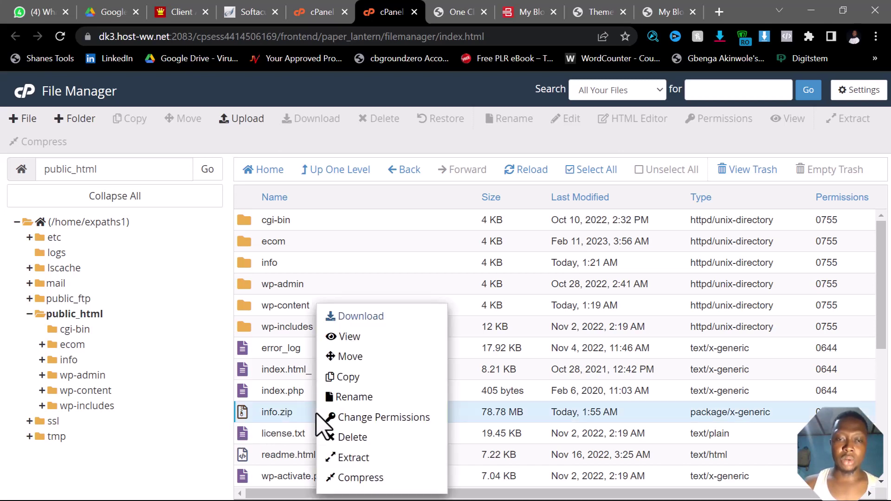
pyautogui.click(359, 317)
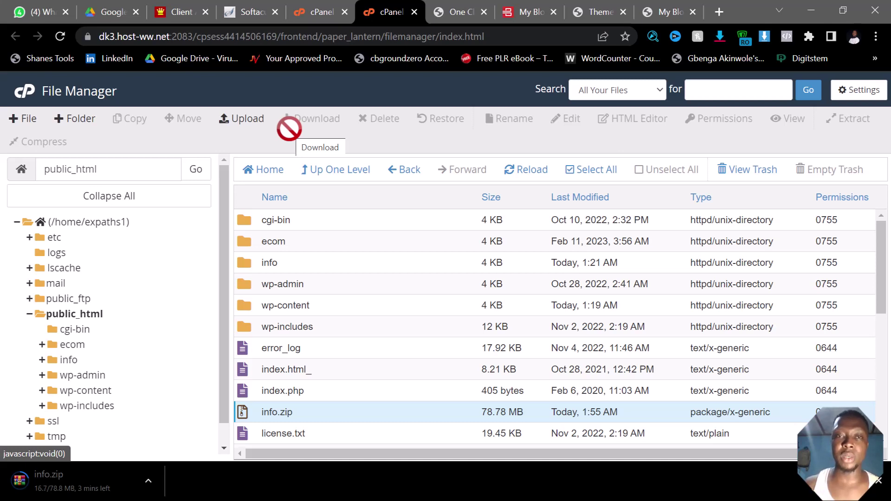
pyautogui.click(321, 13)
# Open WordPress in Softaculous Apps Installer and scroll to Current Installations showing the /info site.
pyautogui.middleClick(332, 235)
pyautogui.scroll(-4, 332, 235)
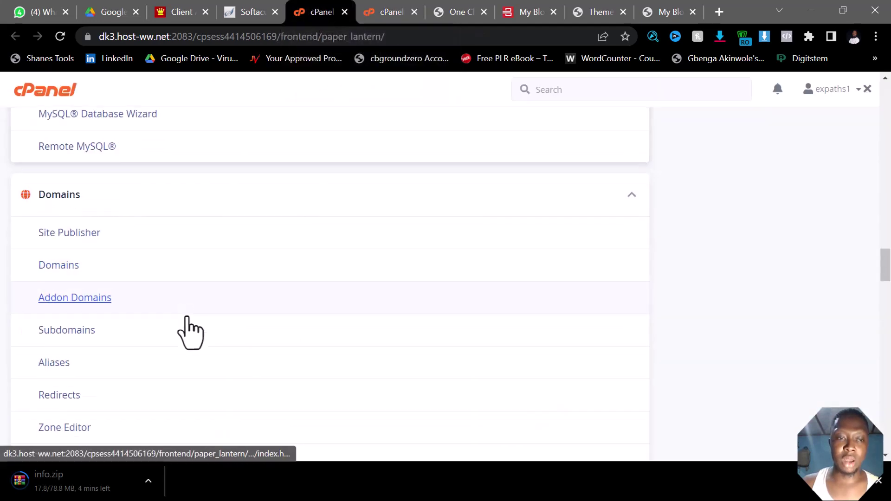
pyautogui.scroll(-20, 190, 332)
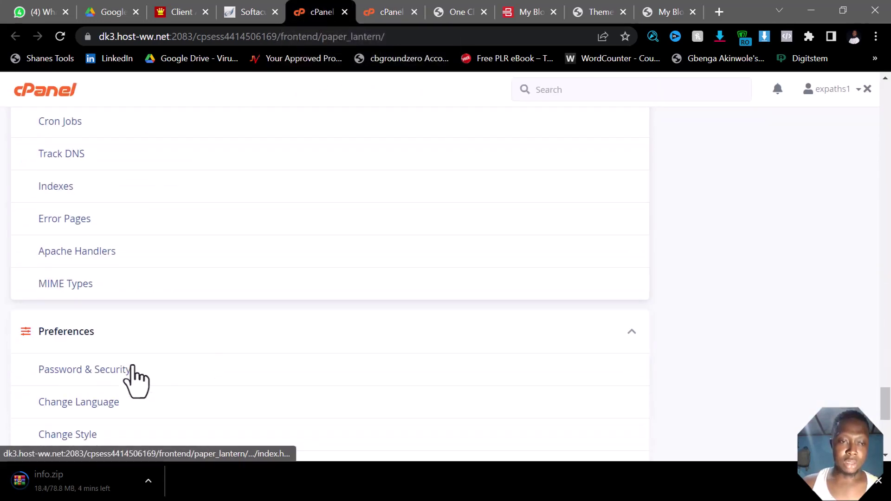
pyautogui.scroll(-6, 139, 375)
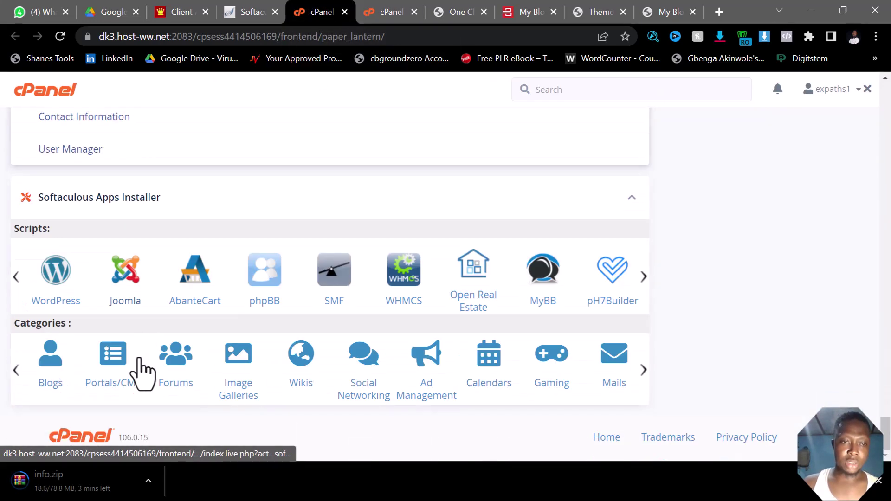
pyautogui.click(55, 279)
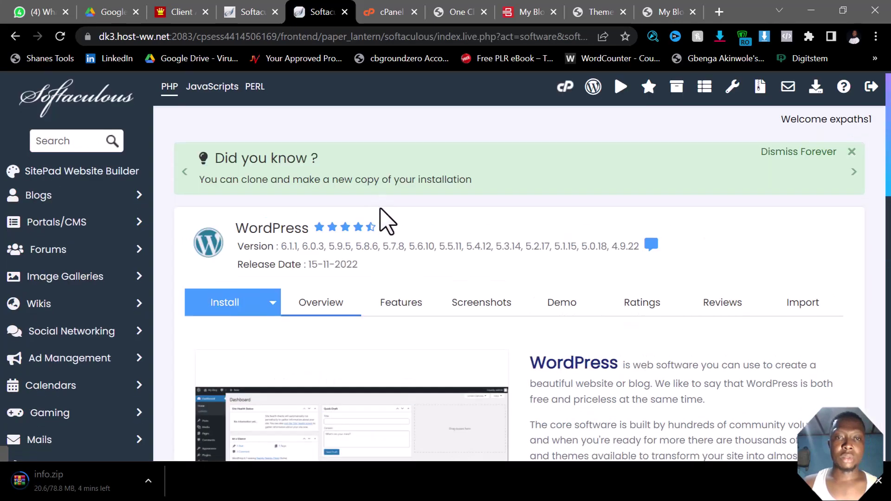
pyautogui.scroll(-10, 388, 218)
pyautogui.scroll(-3, 325, 306)
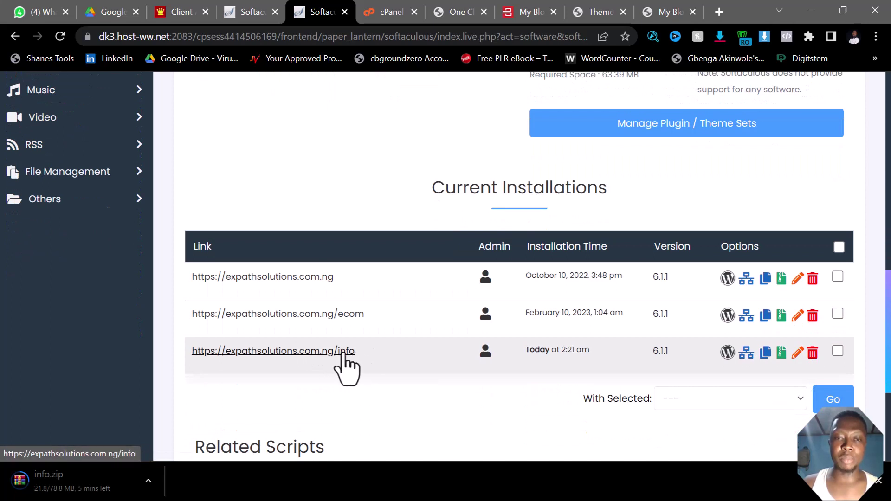
# View the /info installation's edit details to find its database information.
pyautogui.click(798, 355)
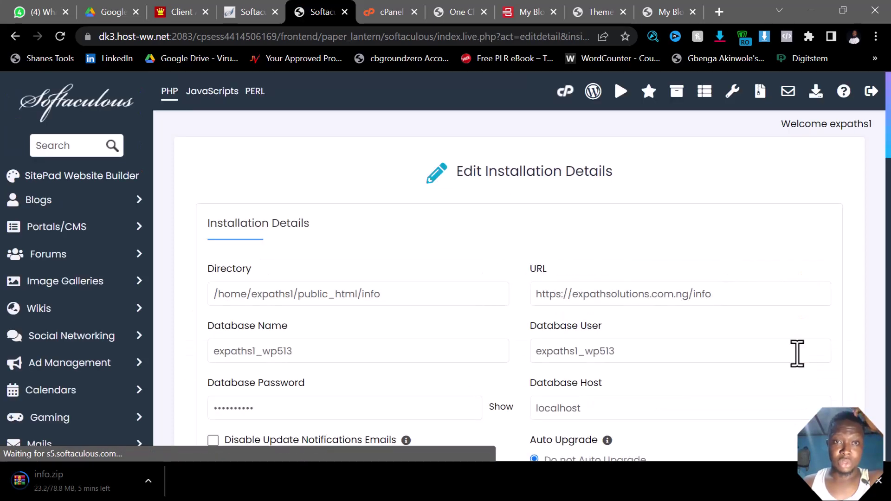
pyautogui.scroll(-3, 347, 310)
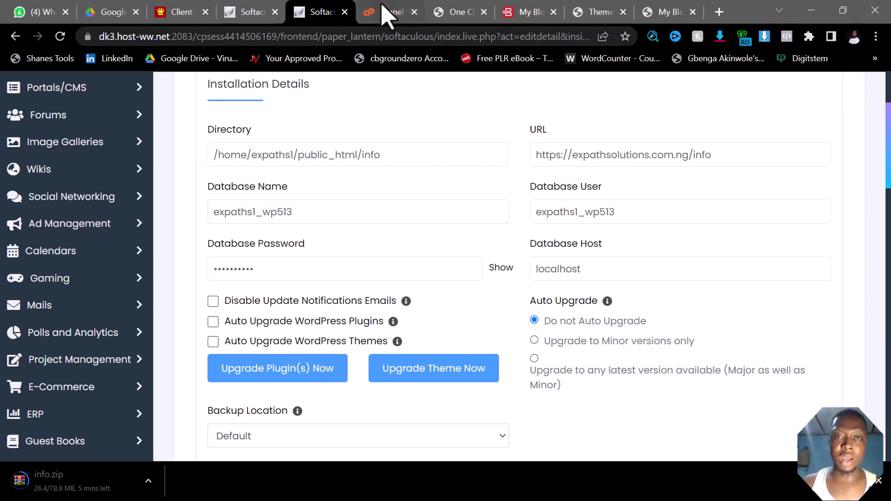
pyautogui.click(388, 13)
pyautogui.click(327, 13)
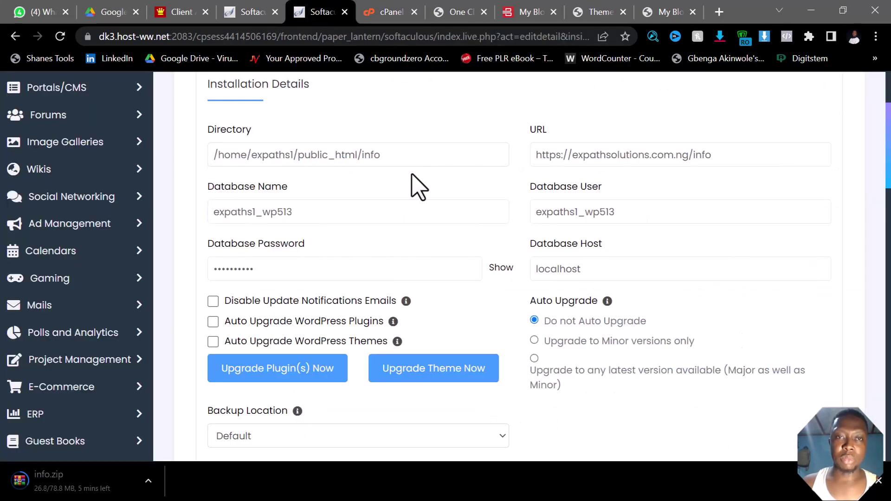
pyautogui.scroll(3, 577, 135)
# Open cPanel in a new tab and launch phpMyAdmin from its Databases section.
pyautogui.rightClick(564, 92)
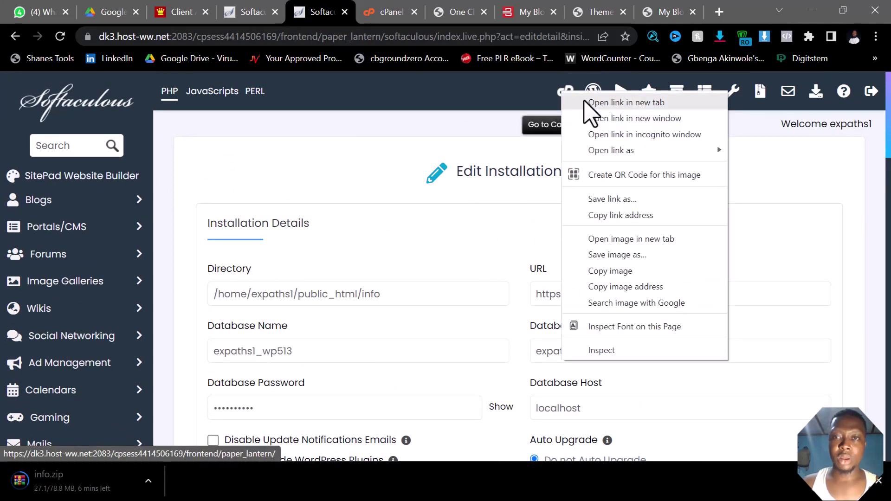
pyautogui.click(603, 103)
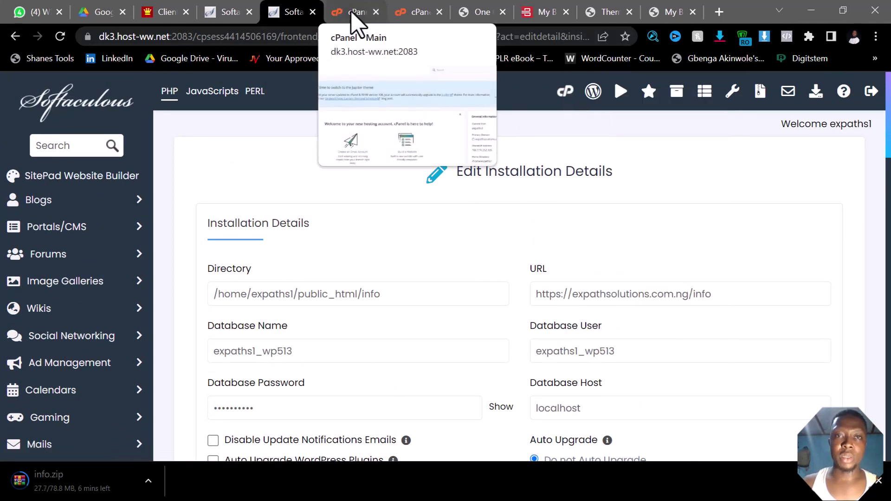
pyautogui.click(351, 14)
pyautogui.scroll(-15, 225, 343)
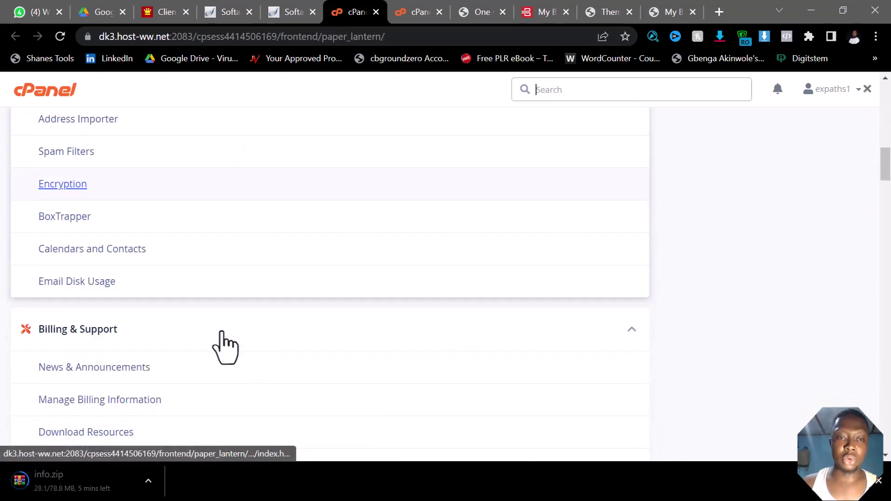
pyautogui.scroll(-10, 135, 333)
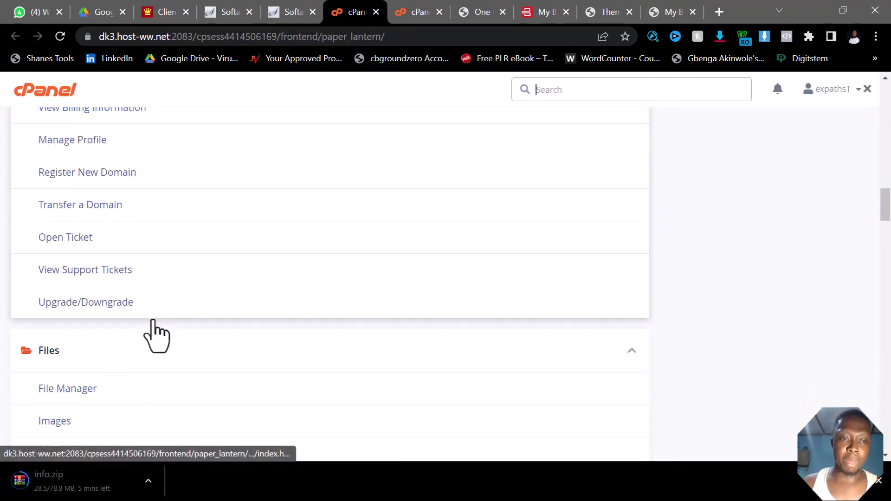
pyautogui.scroll(-11, 153, 320)
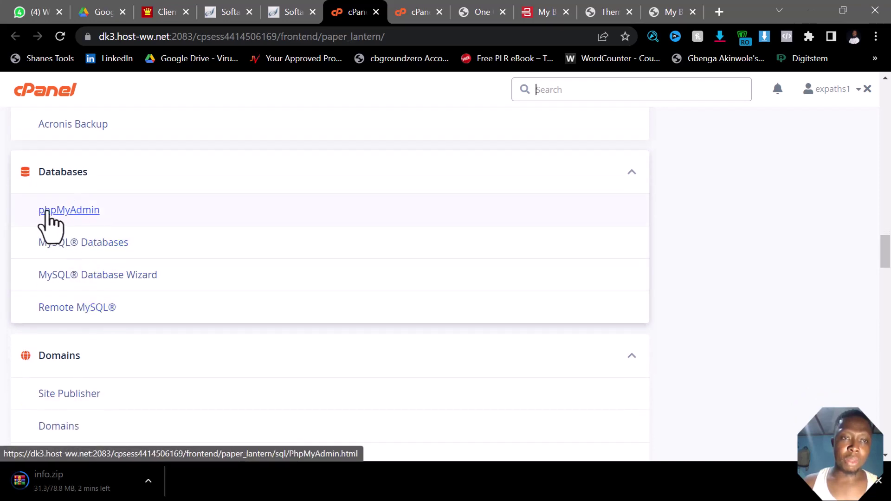
pyautogui.click(75, 212)
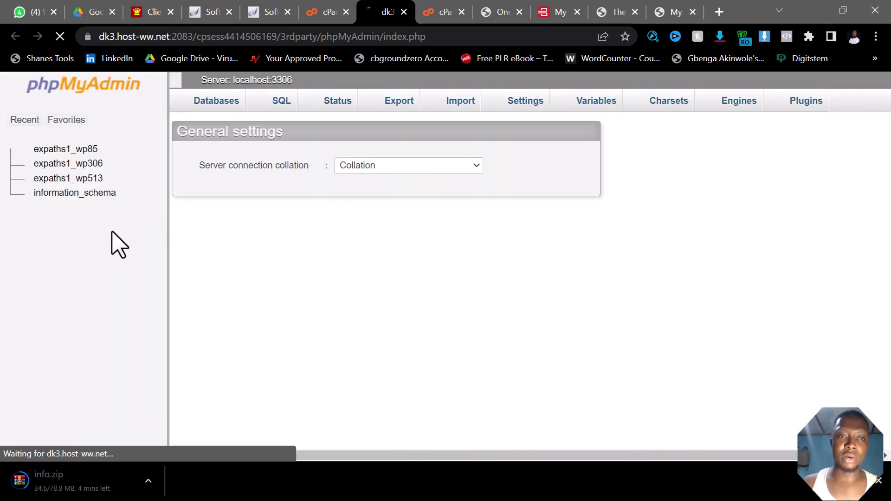
# Confirm the /info database name in Softaculous, then open expaths1_wp513 in phpMyAdmin to list its wprx_ tables.
pyautogui.scroll(-1, 398, 201)
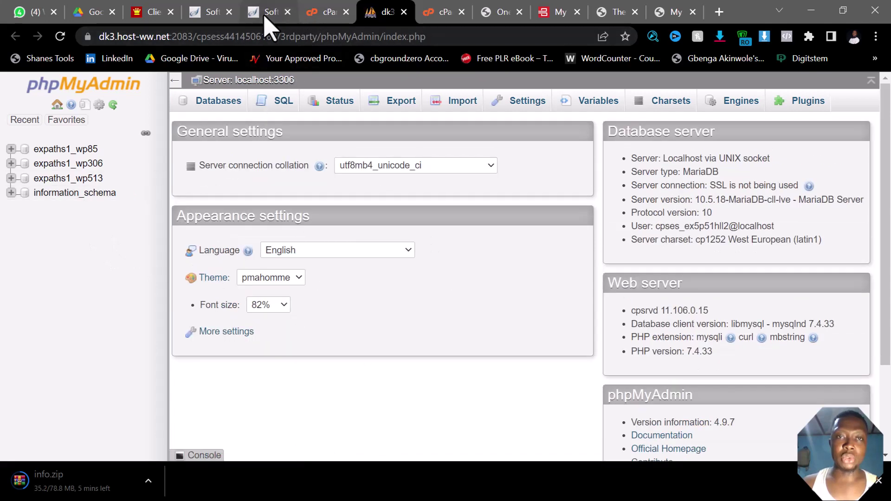
pyautogui.click(265, 15)
pyautogui.scroll(-2, 274, 350)
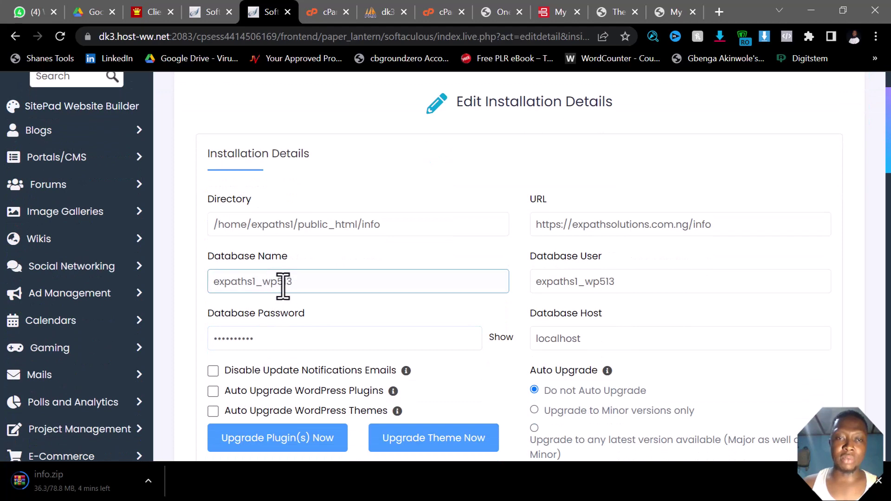
pyautogui.click(384, 15)
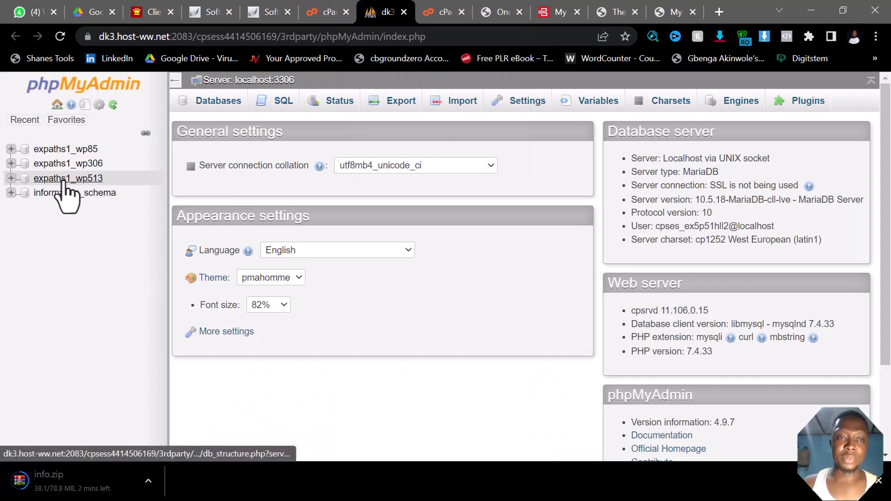
pyautogui.click(90, 181)
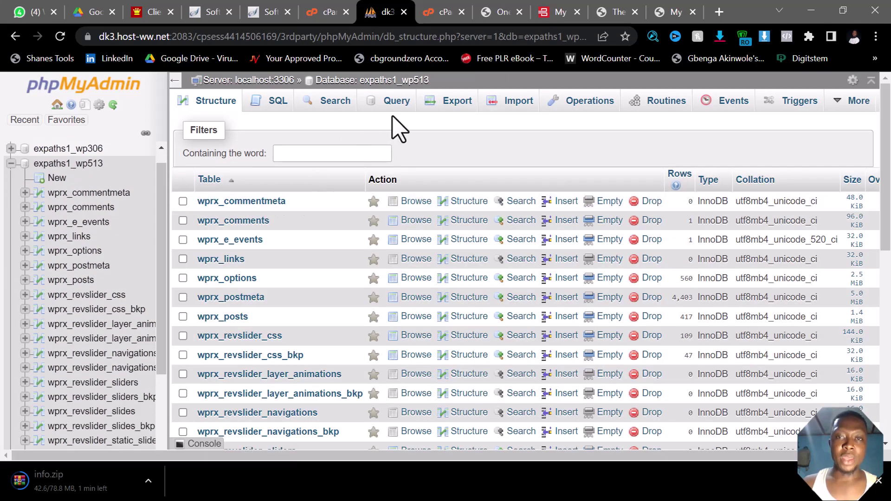
# Export expaths1_wp513 with Quick method and SQL format, saving expaths1_wp513.sql (4.1 MB).
pyautogui.click(454, 109)
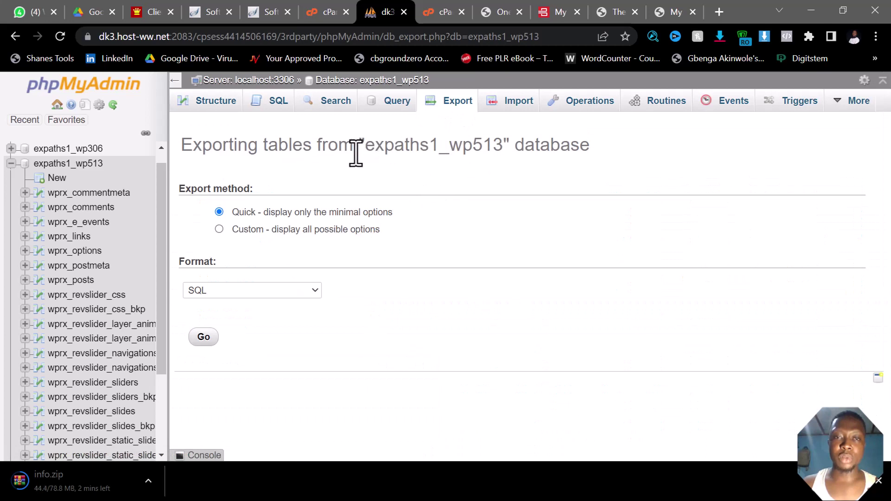
pyautogui.click(325, 17)
pyautogui.click(274, 12)
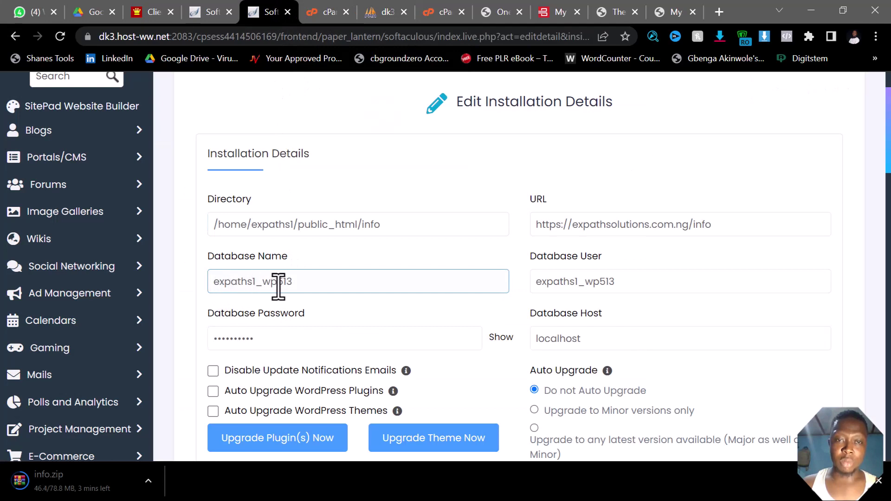
pyautogui.click(381, 14)
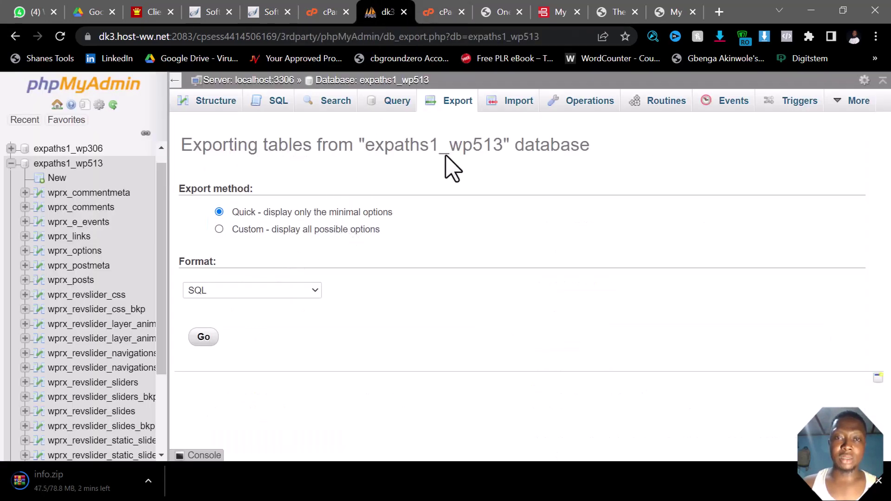
pyautogui.click(203, 338)
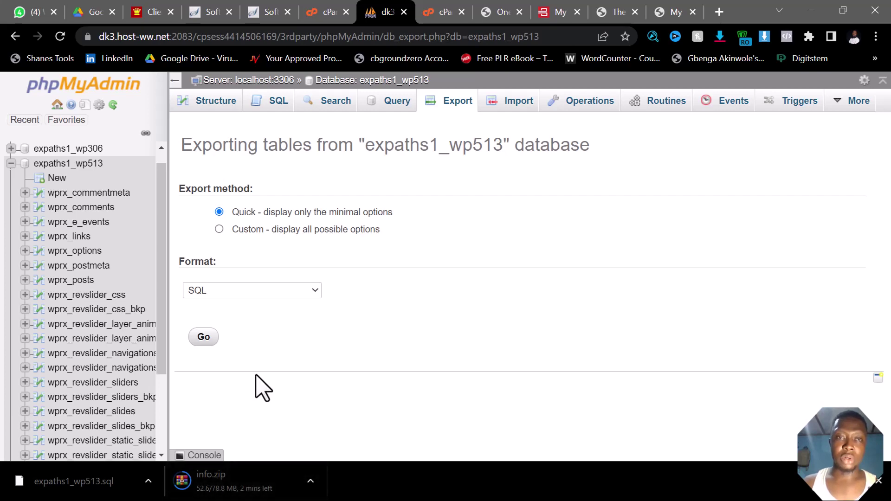
# Check the File Manager, WordPress demo-import and live Bizix site tabs for the /info site.
pyautogui.click(430, 19)
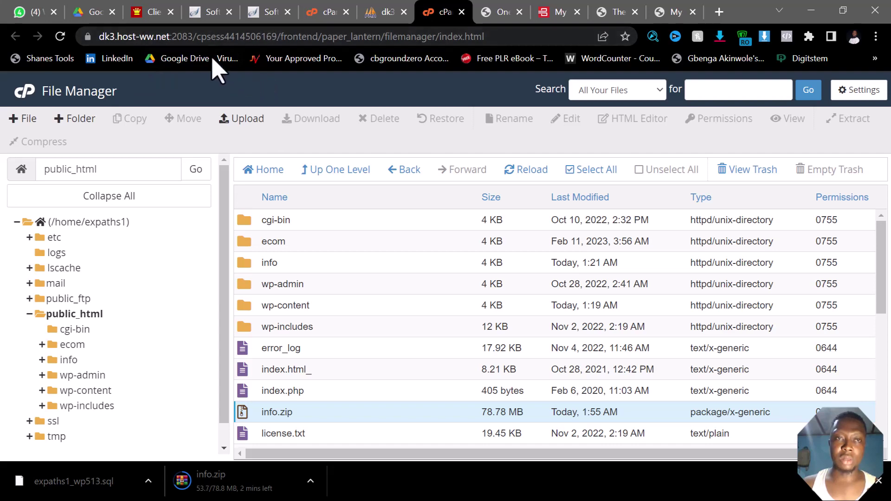
pyautogui.click(503, 28)
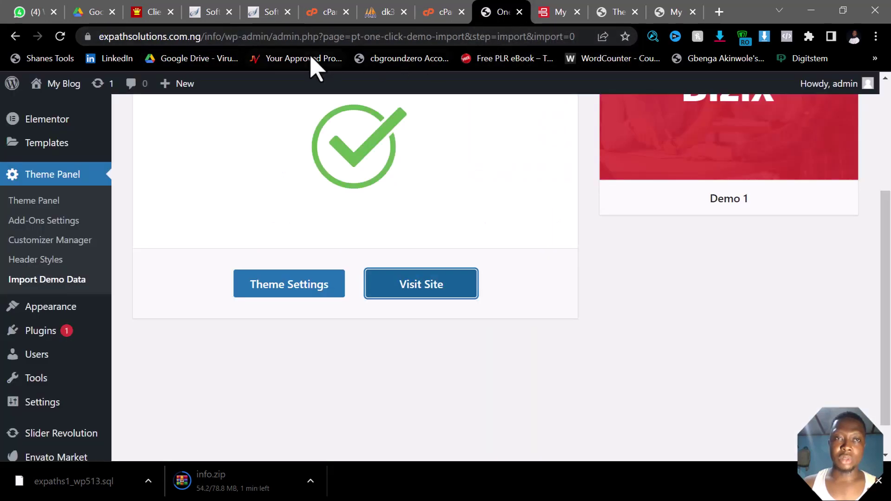
pyautogui.click(551, 21)
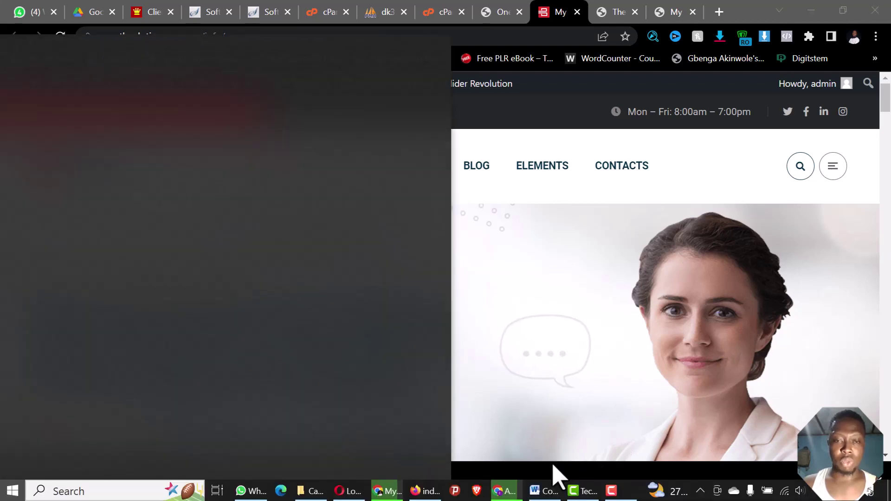
# Switch through the taskbar to Firefox showing the astromineoptions.com cPanel.
pyautogui.press('super')
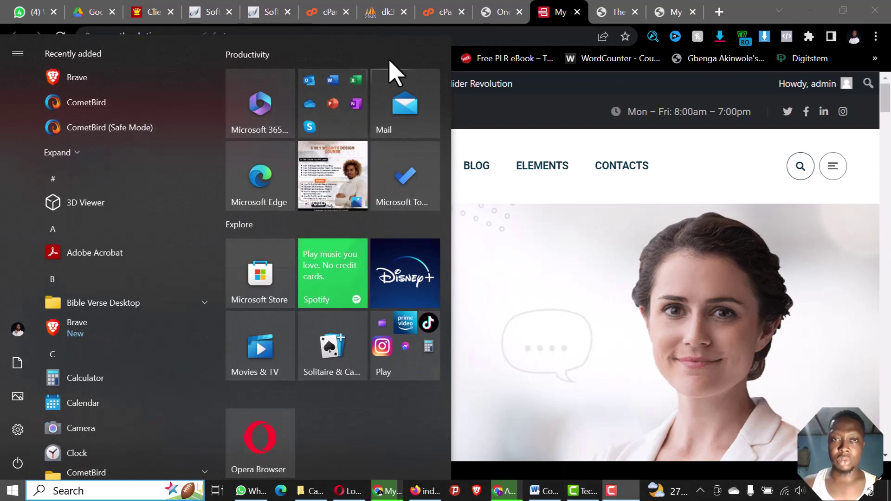
pyautogui.press('Escape')
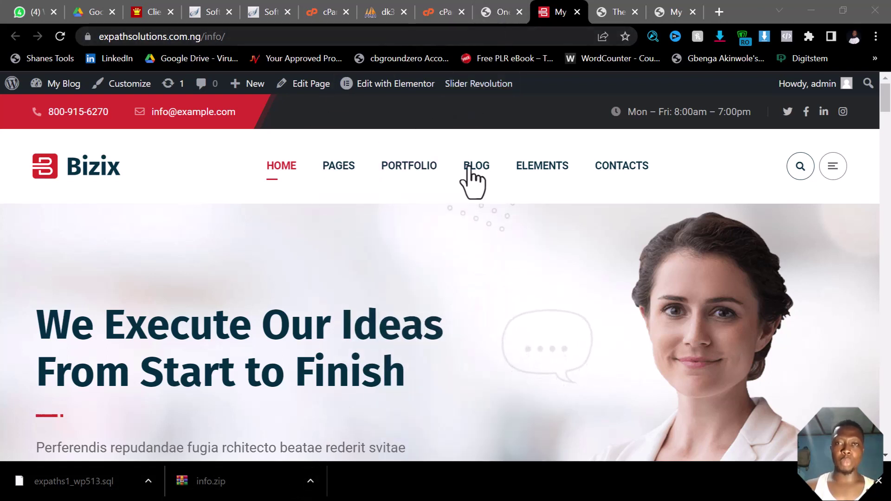
pyautogui.moveTo(471, 177)
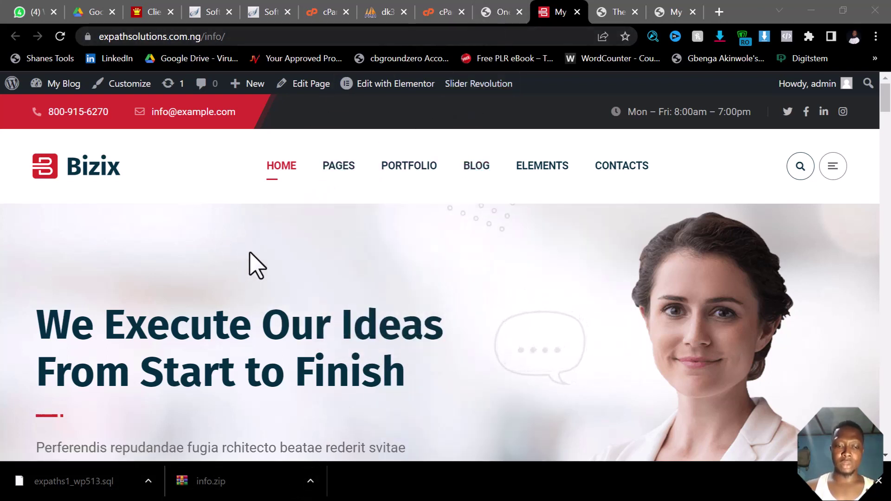
pyautogui.press('super')
pyautogui.click(501, 252)
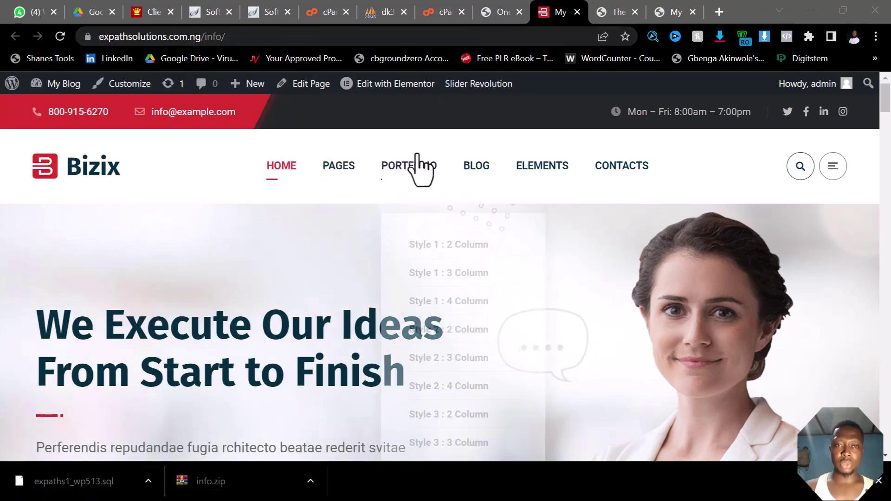
pyautogui.scroll(-4, 481, 183)
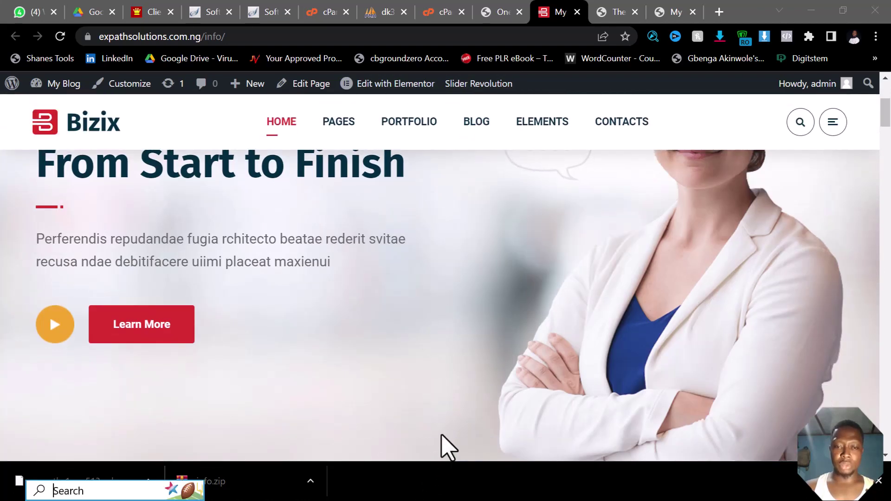
pyautogui.press('super')
pyautogui.click(423, 492)
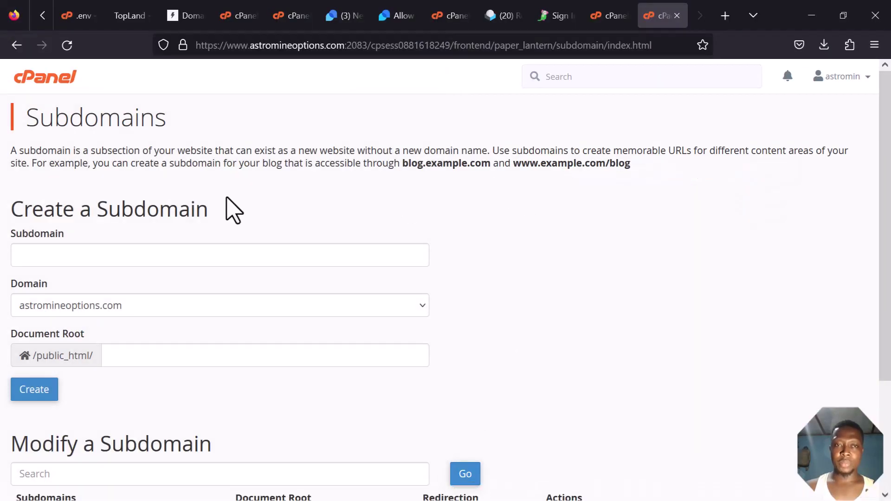
# Open File Manager for astromineoptions.com from the cPanel home page's Files section.
pyautogui.click(56, 80)
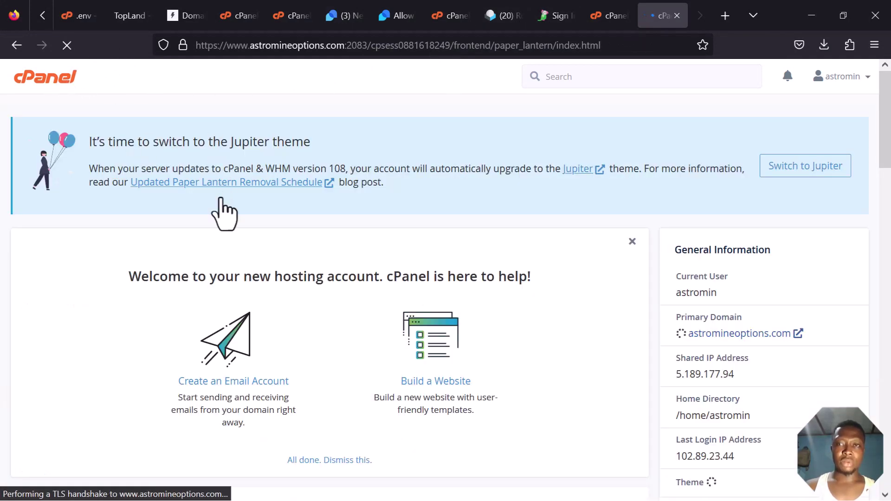
pyautogui.scroll(-6, 293, 225)
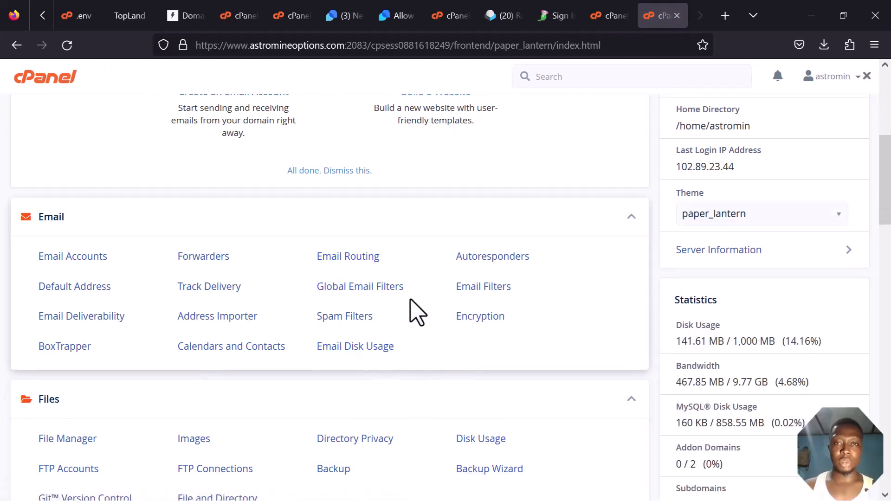
pyautogui.scroll(-3, 259, 328)
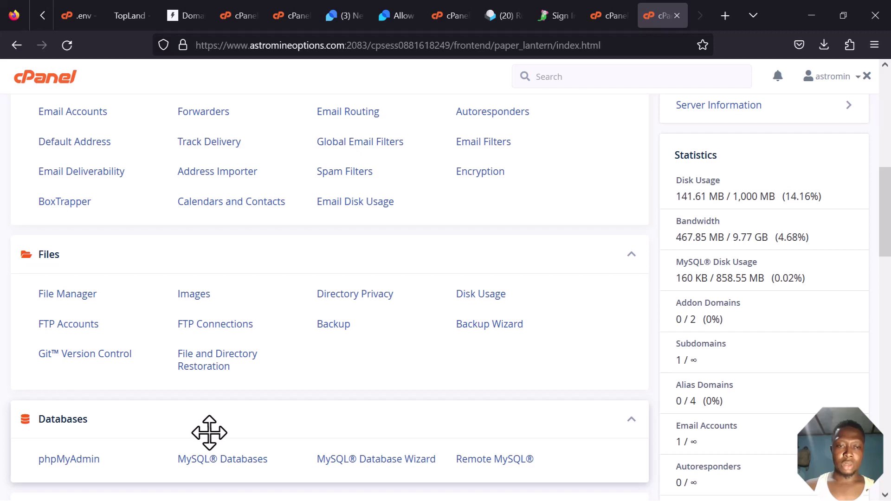
pyautogui.scroll(-2, 210, 432)
pyautogui.click(80, 224)
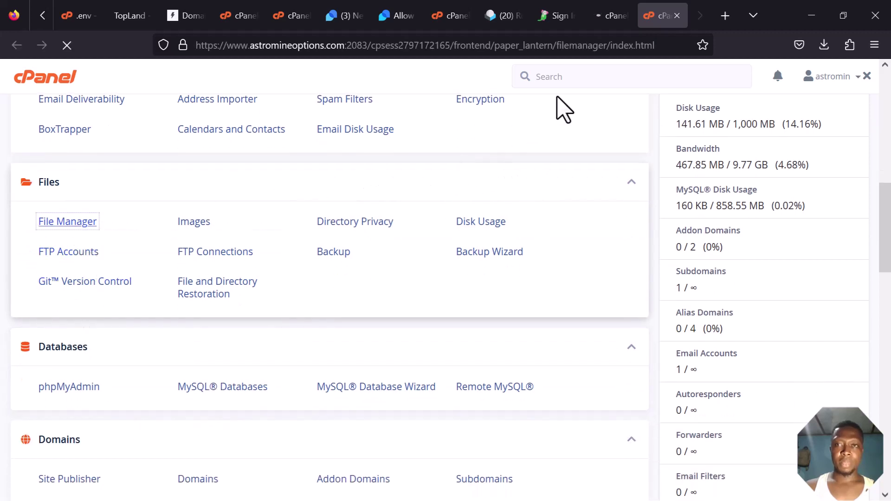
pyautogui.click(612, 15)
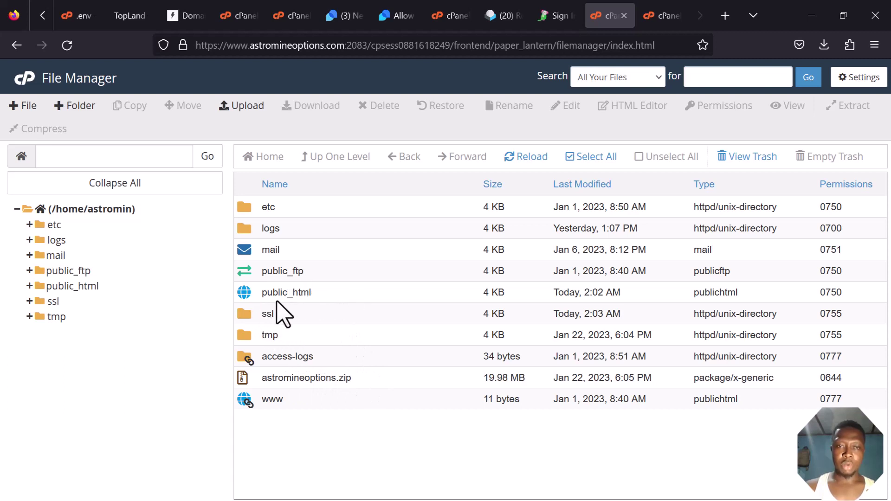
# Go into public_html/info in File Manager and bring up its File Upload page.
pyautogui.doubleClick(345, 300)
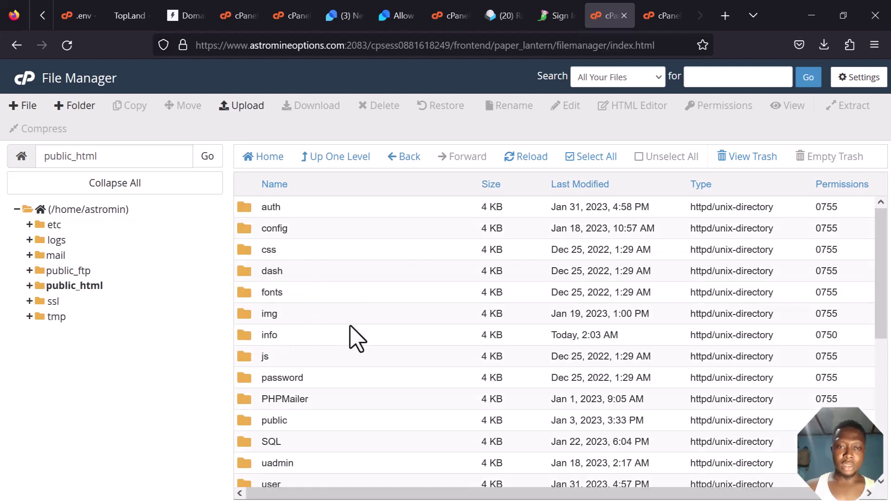
pyautogui.doubleClick(299, 340)
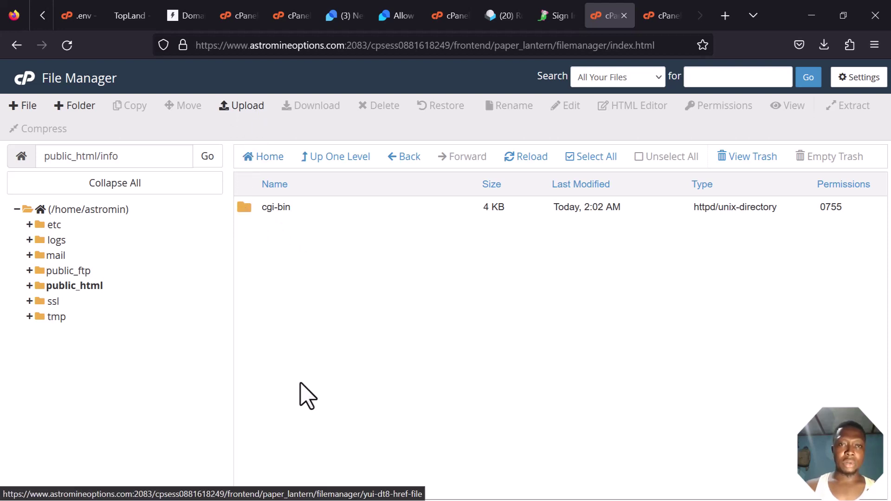
pyautogui.click(256, 111)
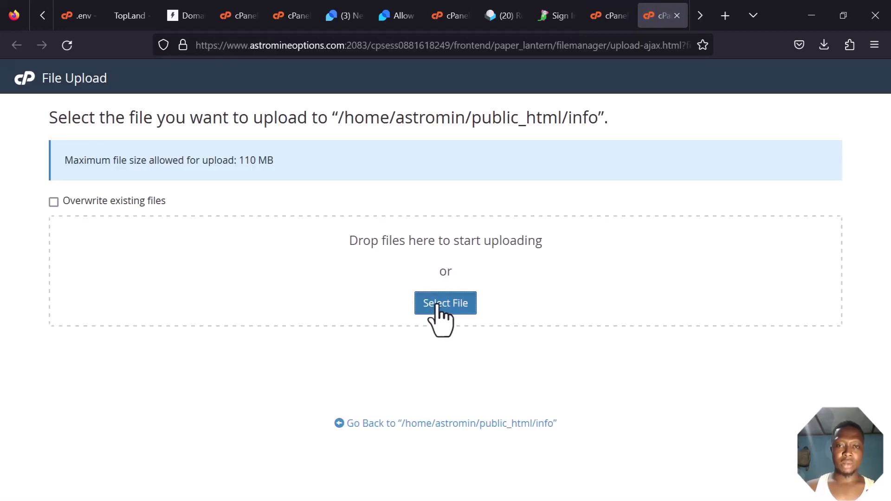
# Start uploading info.zip from the Downloads folder into public_html/info.
pyautogui.click(437, 304)
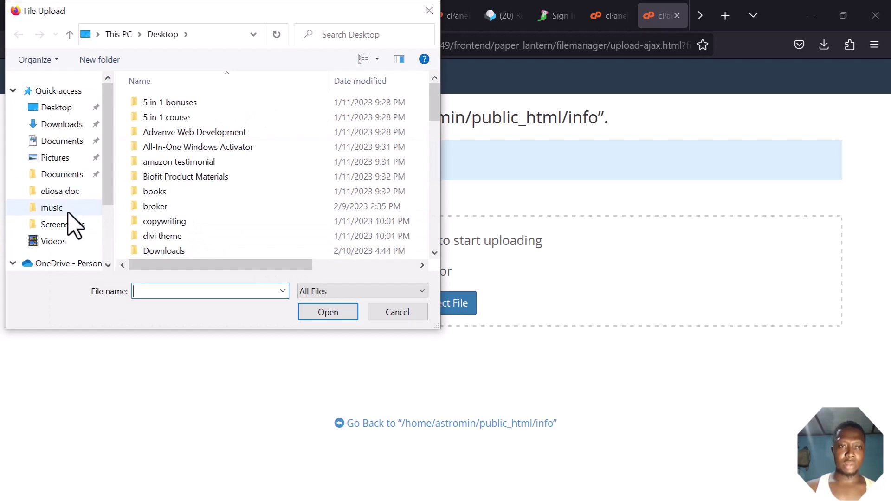
pyautogui.scroll(-3, 72, 224)
pyautogui.scroll(3, 71, 224)
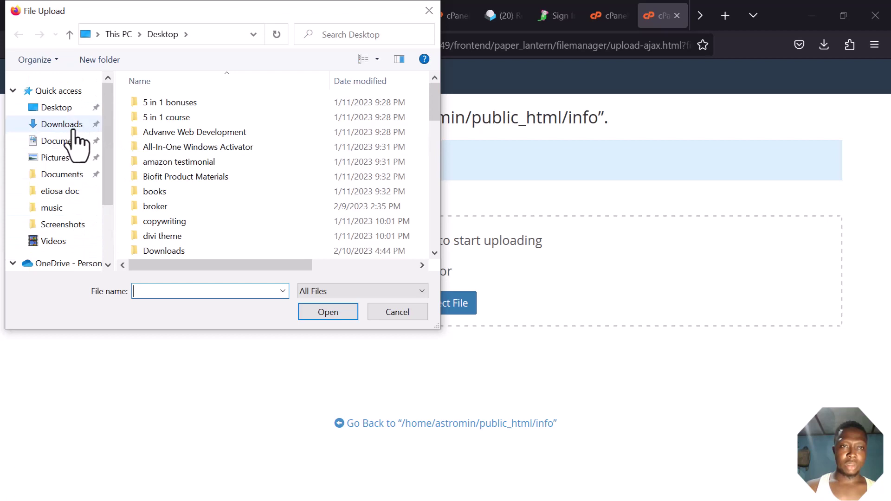
pyautogui.click(74, 129)
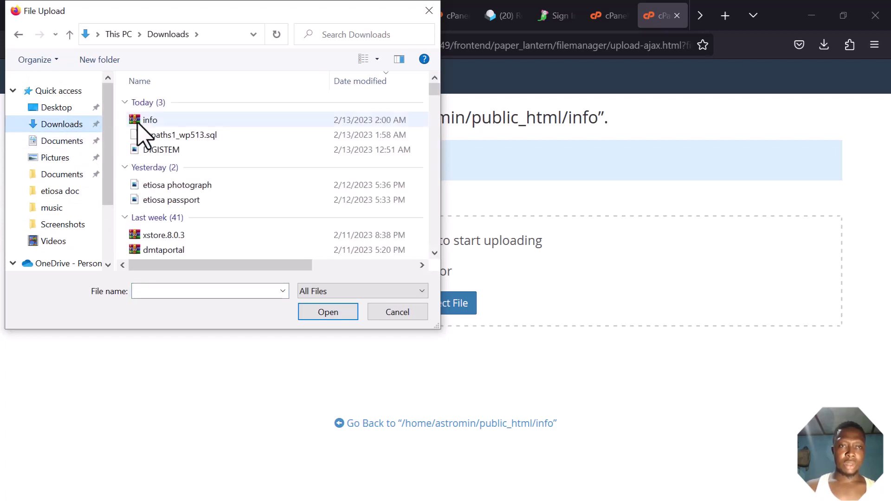
pyautogui.click(153, 121)
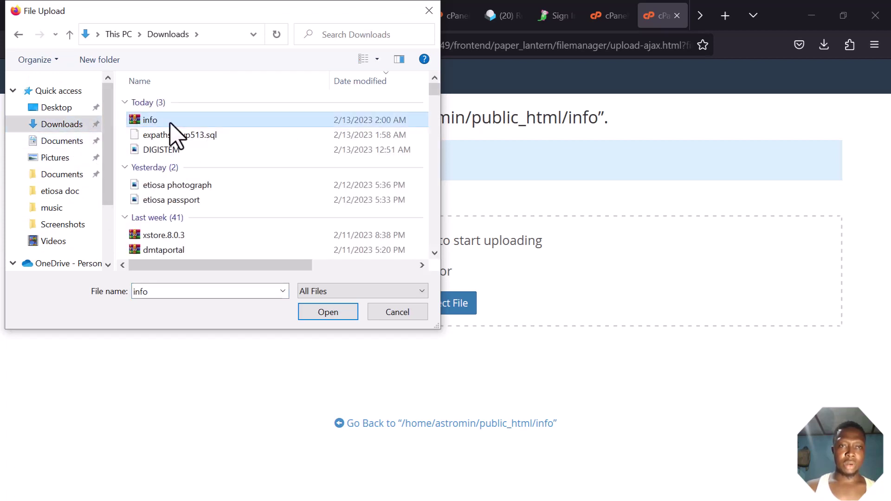
pyautogui.click(328, 316)
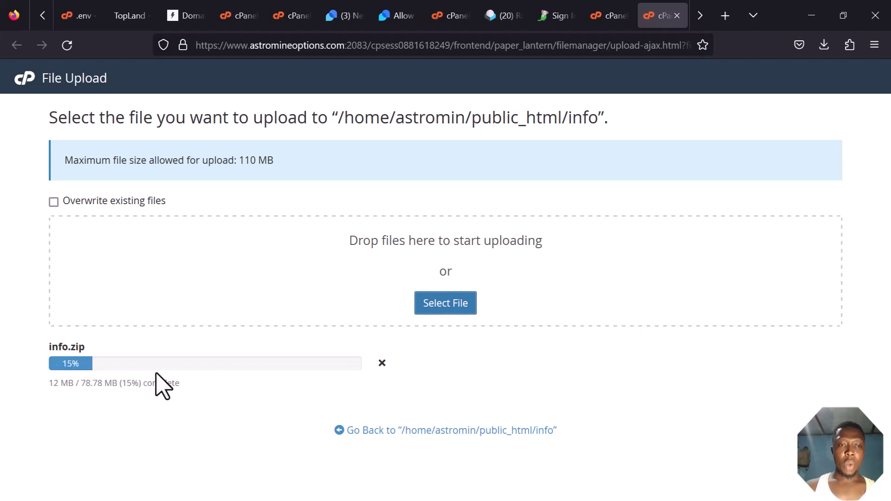
# Return to the File Manager view of the info folder while the upload runs.
pyautogui.click(601, 20)
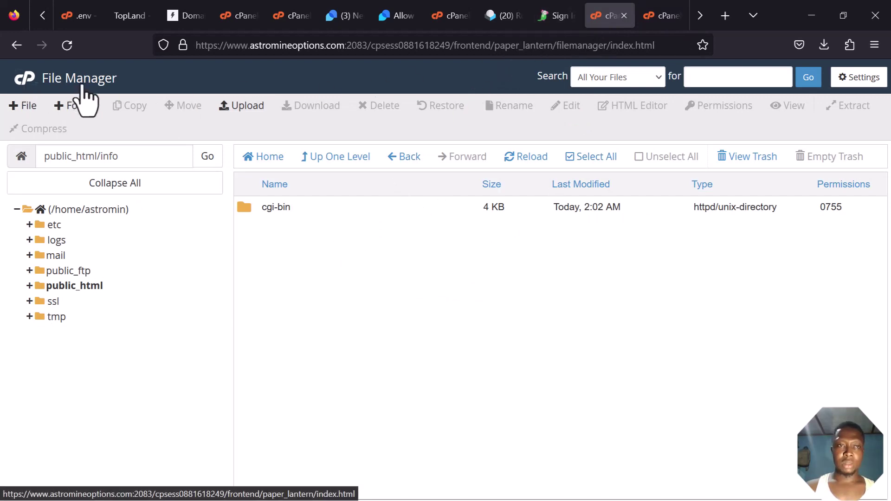
pyautogui.rightClick(14, 81)
pyautogui.press('Escape')
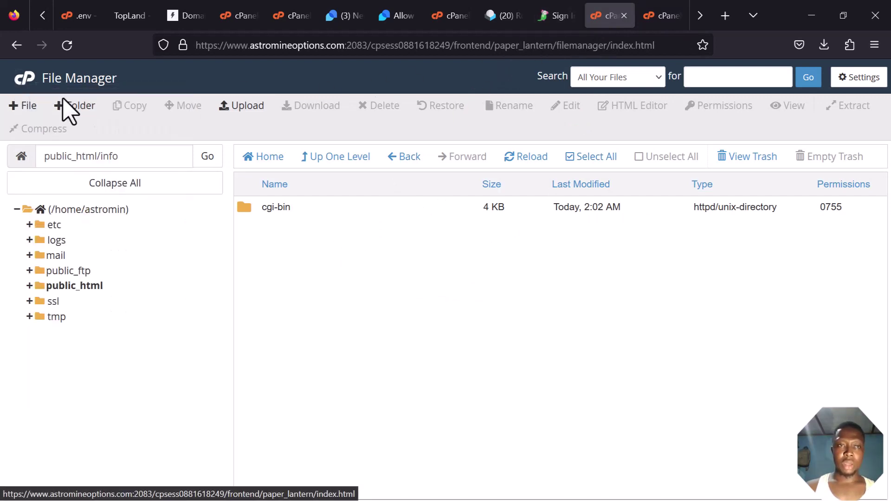
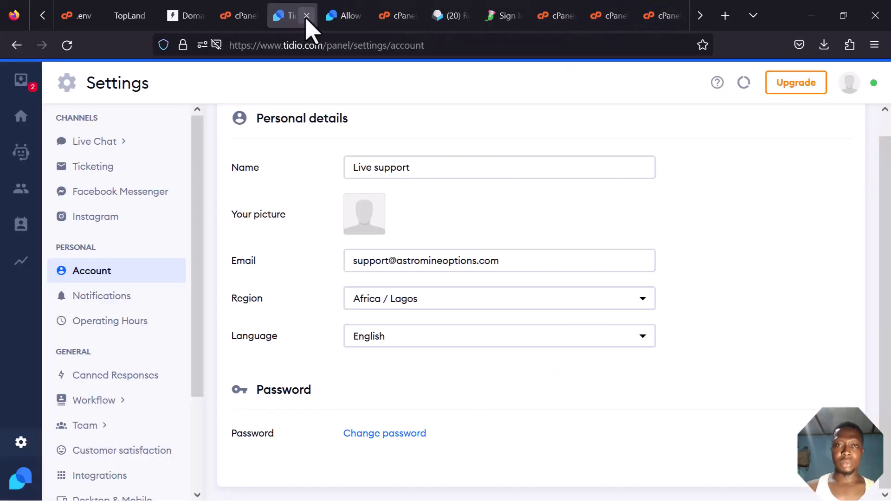
# Close the Tidio, cPanel email, webmail and tawk.to tabs, leaving the cPanel dashboard showing.
pyautogui.click(307, 15)
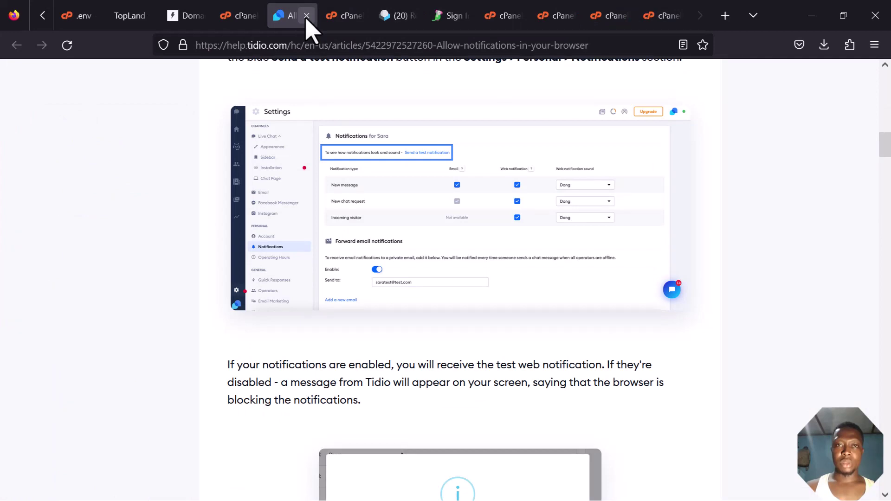
pyautogui.click(306, 16)
pyautogui.click(306, 16)
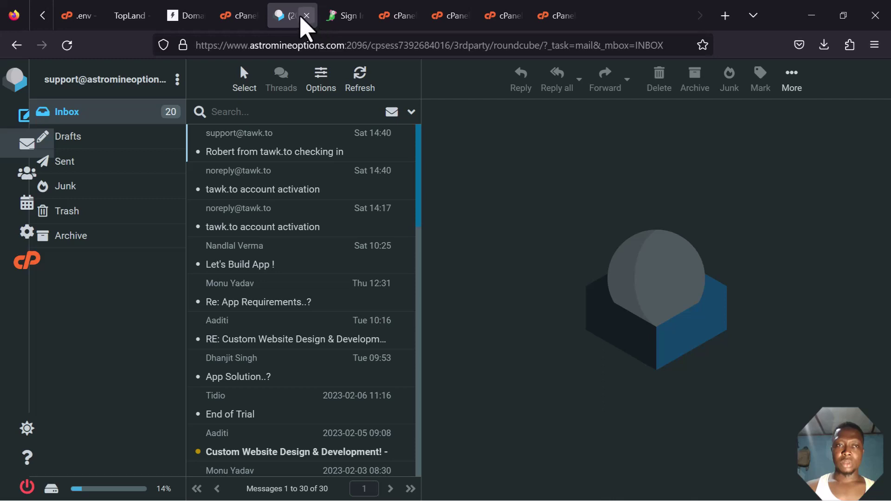
pyautogui.hotkey('ctrl', 'w')
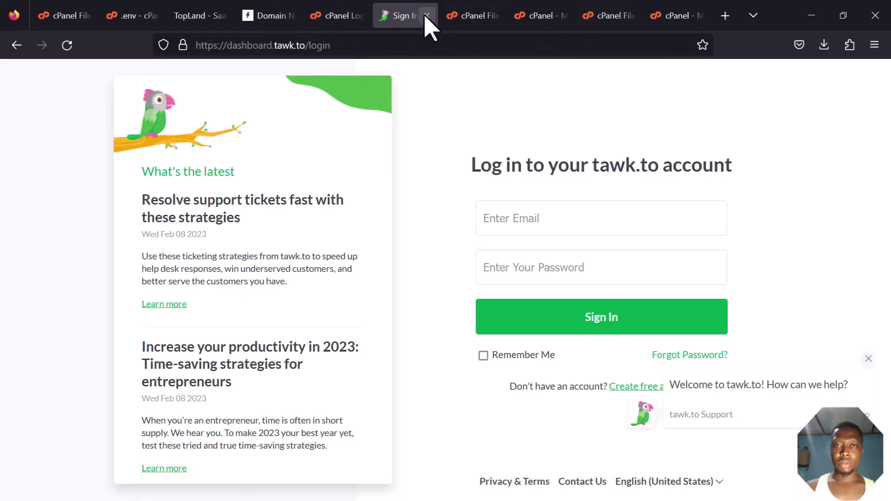
pyautogui.hotkey('ctrl', 'w')
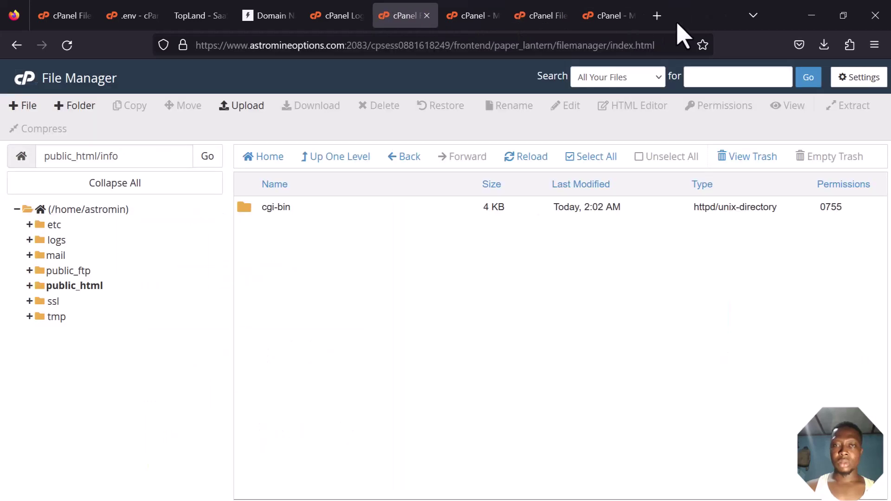
pyautogui.click(667, 19)
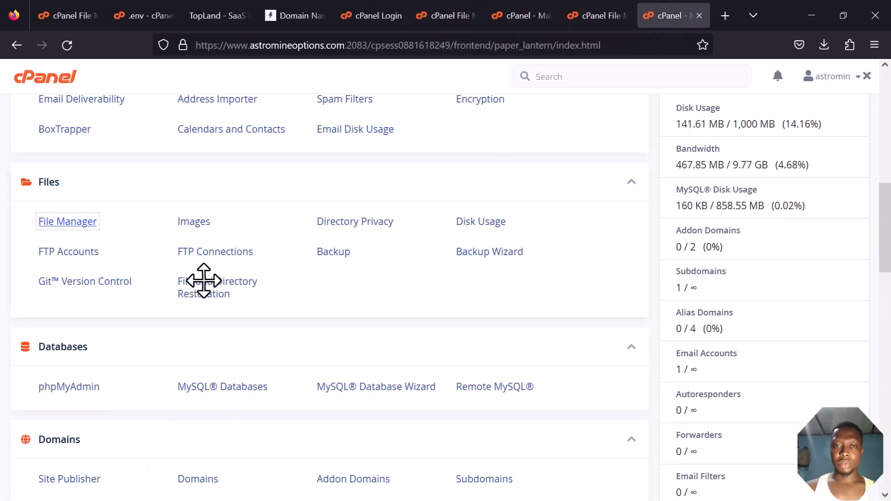
# Open the MySQL® Database Wizard from the dashboard's Databases section.
pyautogui.scroll(-3, 465, 279)
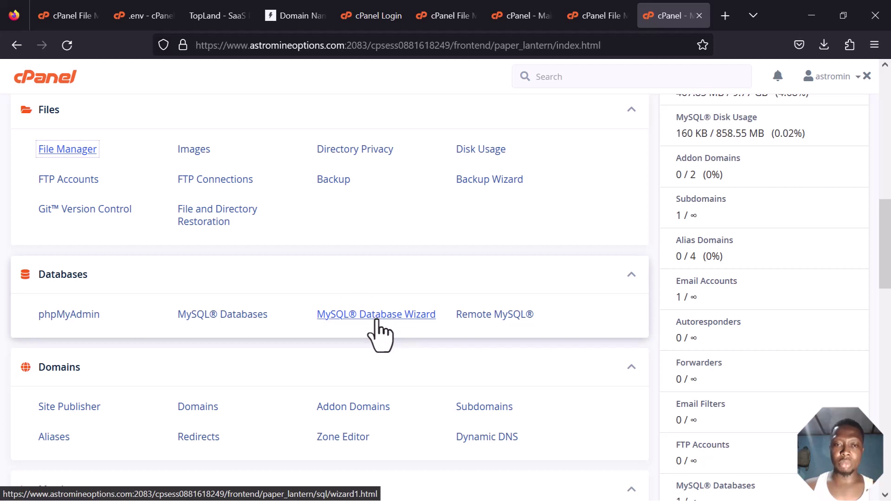
pyautogui.click(343, 317)
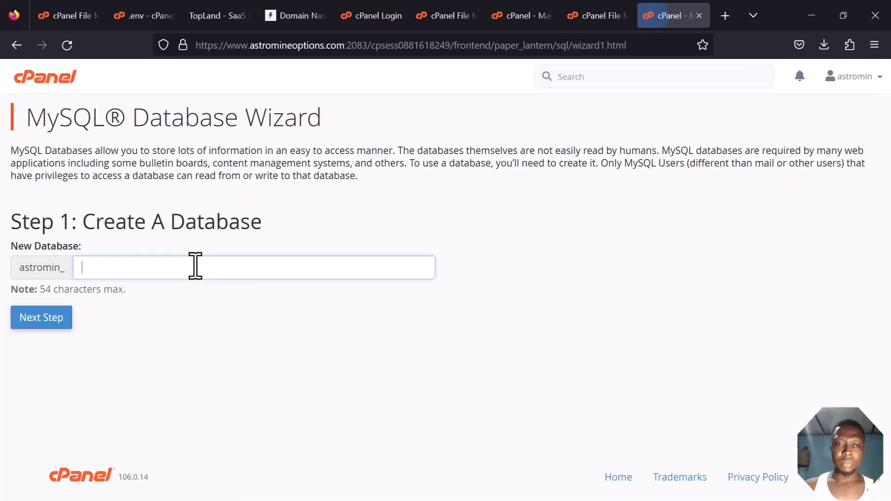
# Start typing the new database name infobb after the account prefix.
pyautogui.write('infobb')
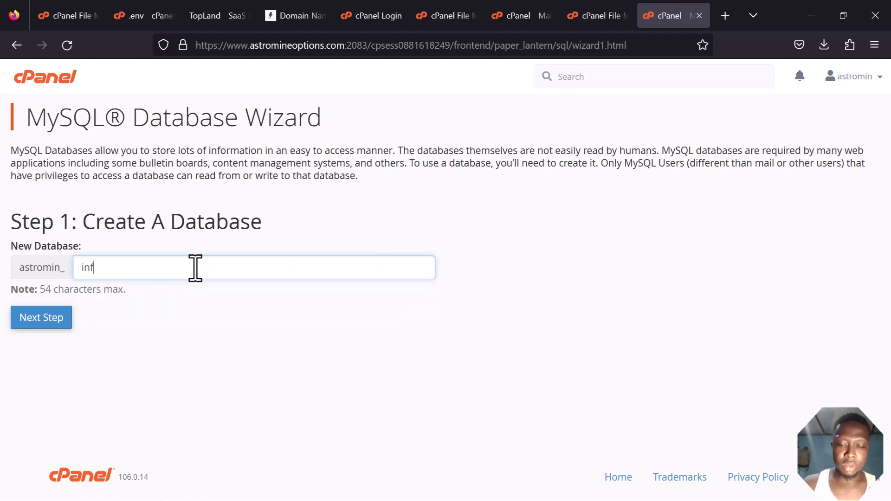
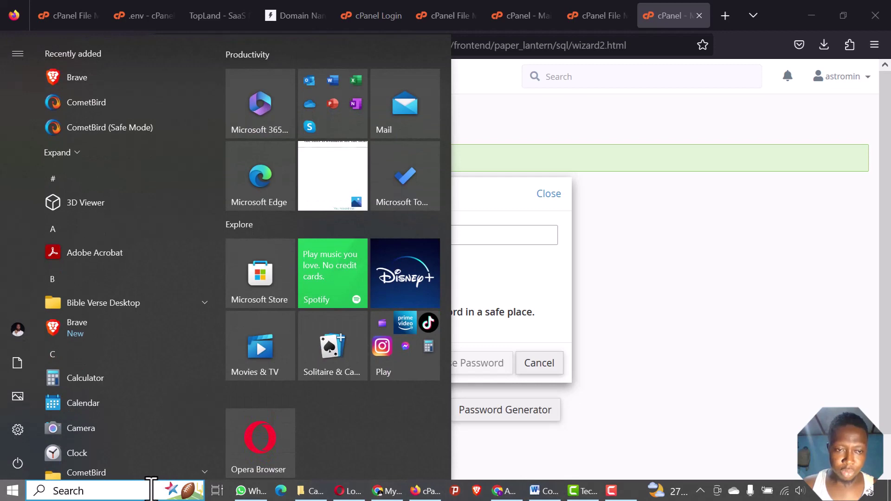
# Paste the generated database password into a new Notepad note and minimize Notepad.
pyautogui.click(151, 489)
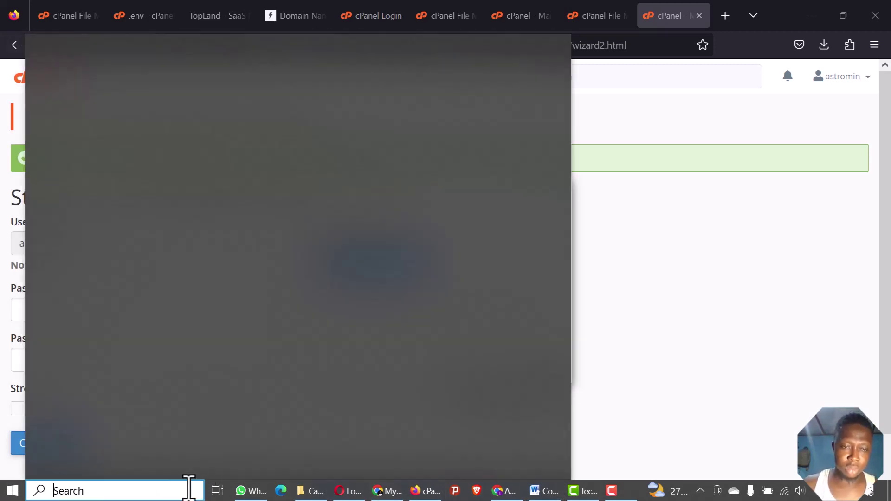
pyautogui.write('note')
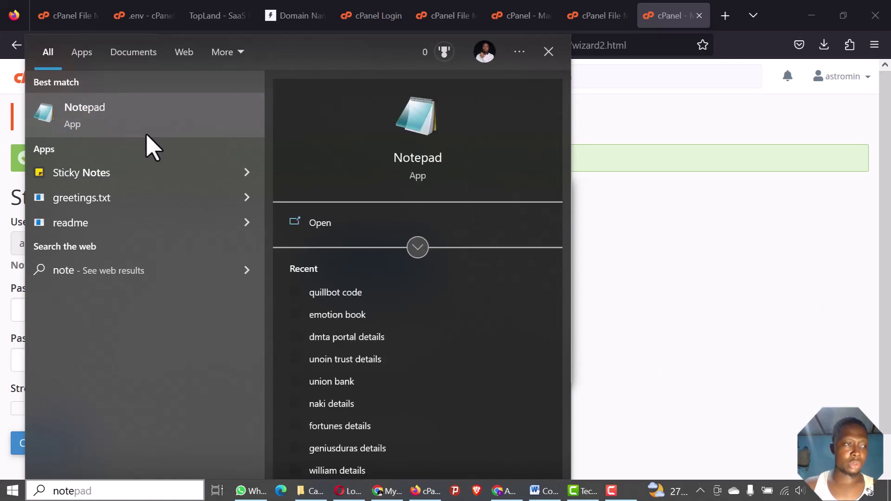
pyautogui.click(417, 158)
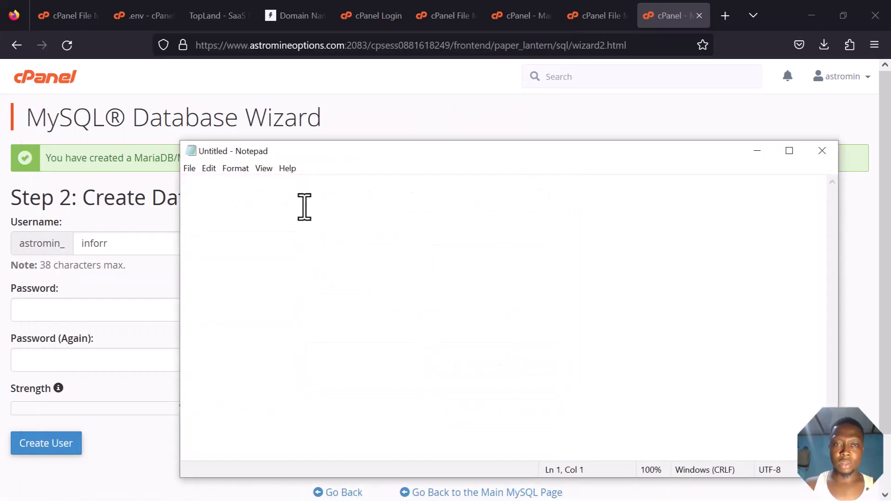
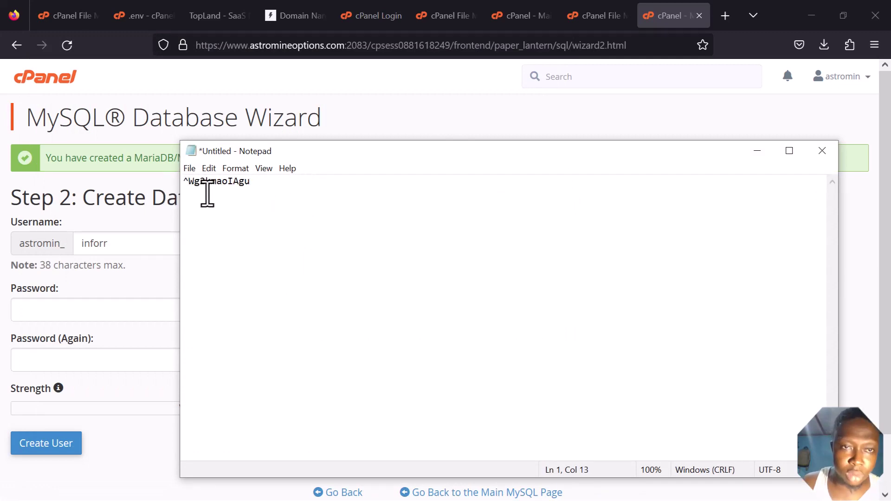
pyautogui.click(756, 151)
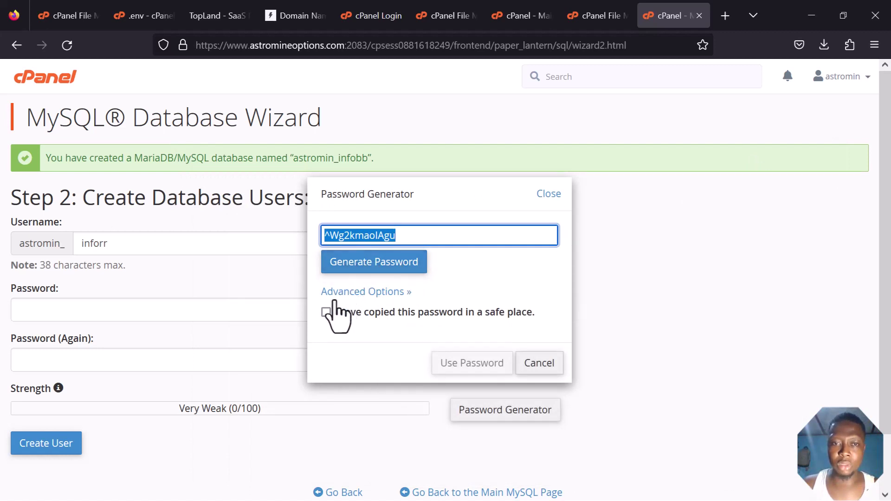
# Create user astromin_inforr with the generated password, then select the new user and database names.
pyautogui.click(326, 312)
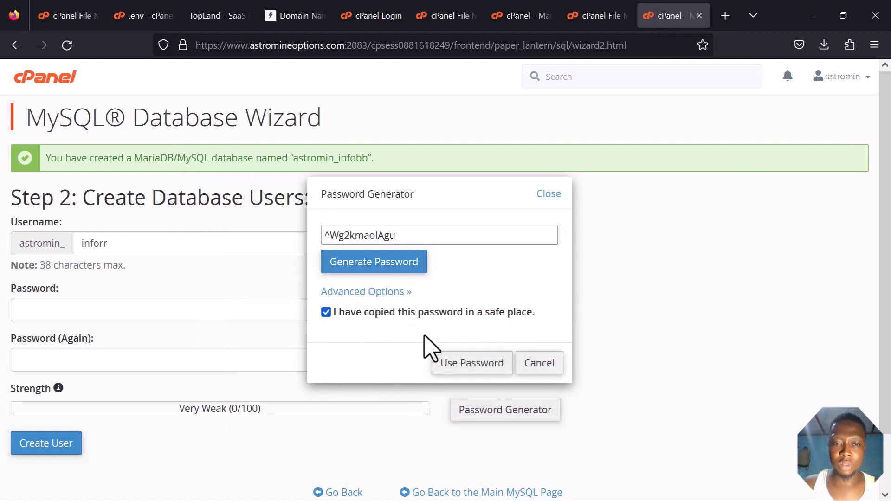
pyautogui.click(469, 365)
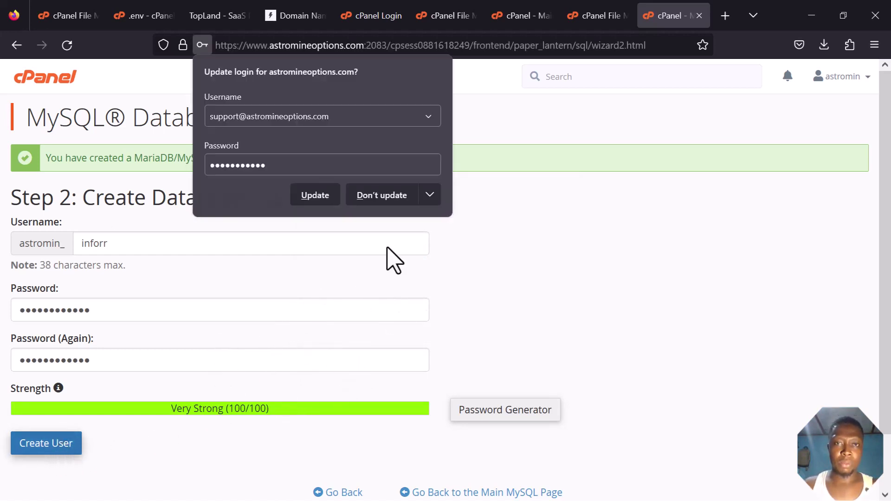
pyautogui.press('Return')
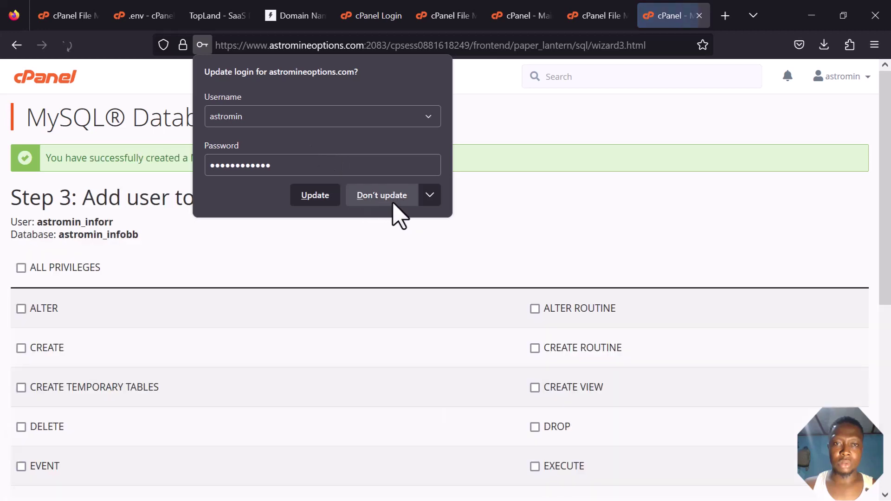
pyautogui.click(392, 195)
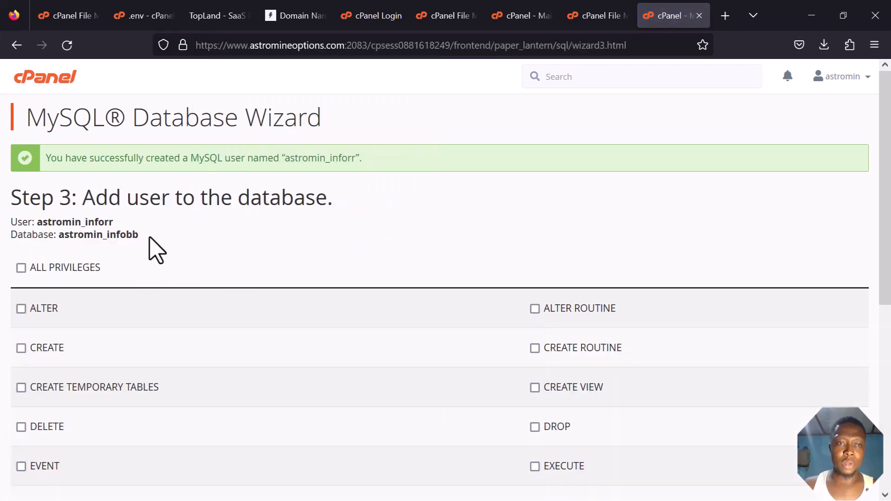
pyautogui.moveTo(150, 237); pyautogui.dragTo(8, 239)
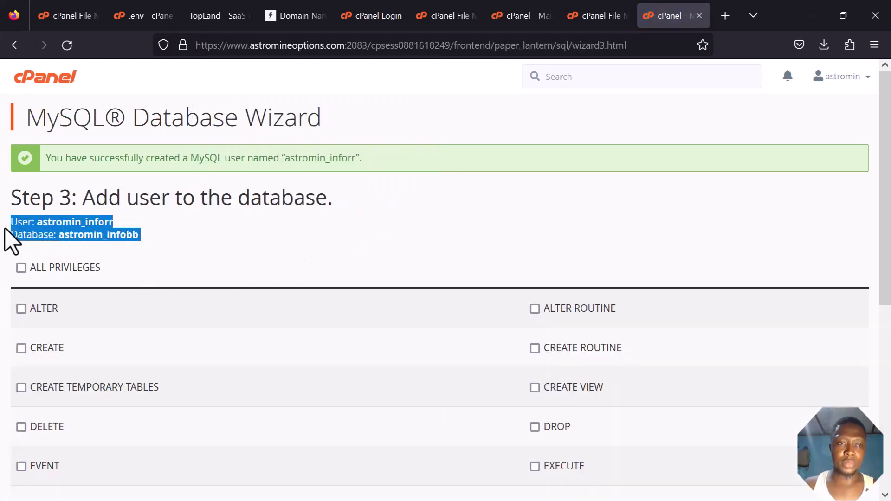
# Record user astromin_inforr and database astromin_infobb in the Notepad note below the password.
pyautogui.rightClick(64, 237)
pyautogui.click(95, 258)
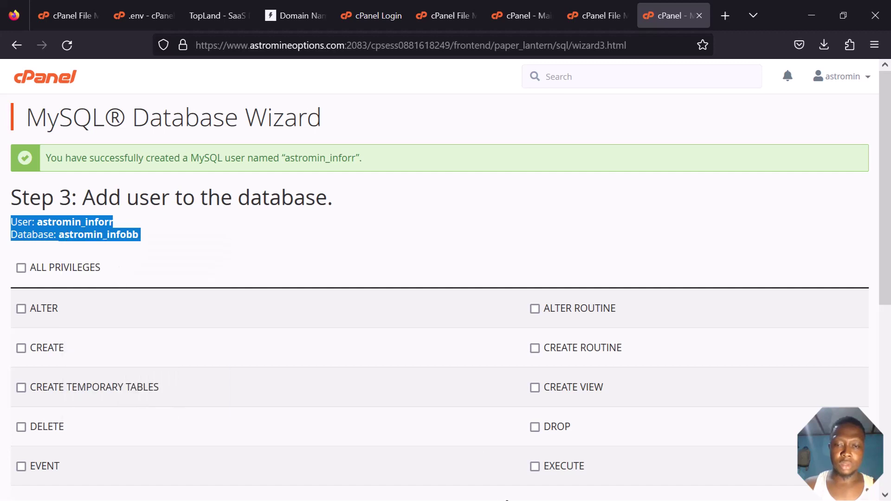
pyautogui.press('super')
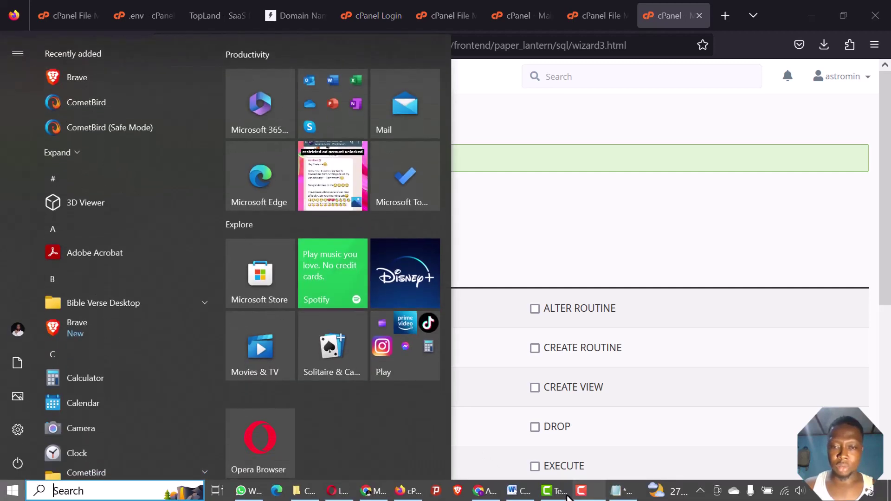
pyautogui.click(621, 492)
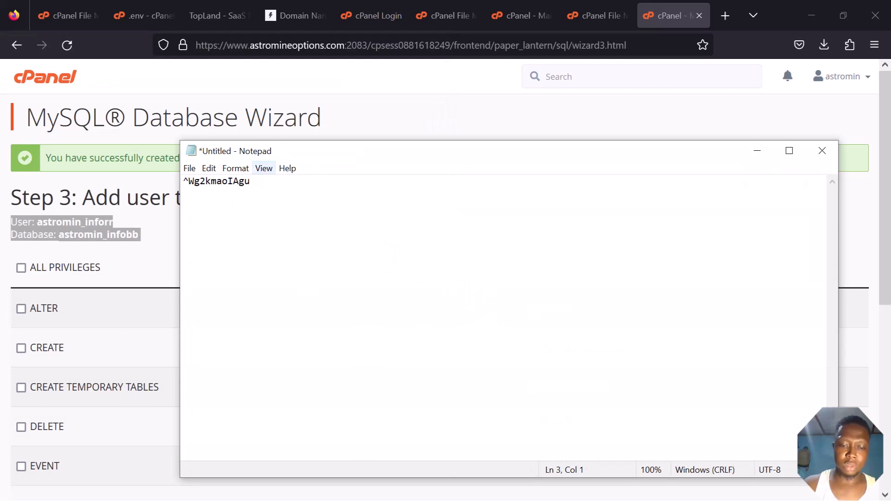
pyautogui.hotkey('ctrl', 'v')
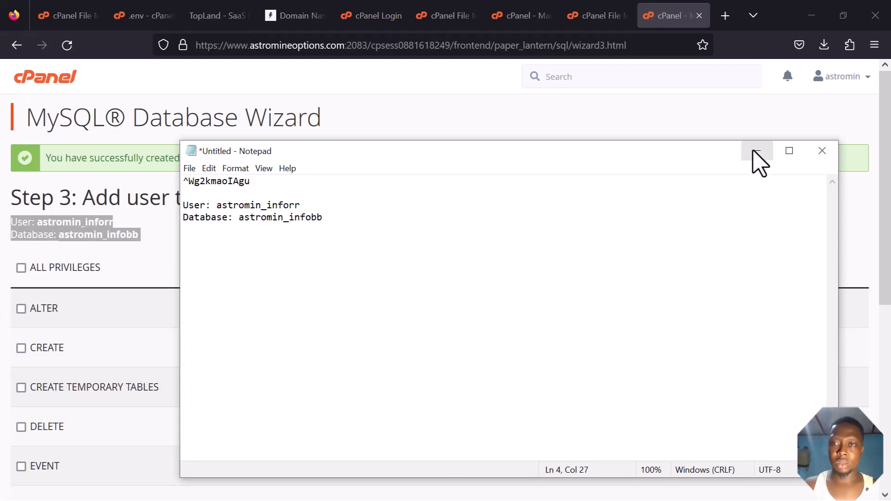
pyautogui.click(757, 151)
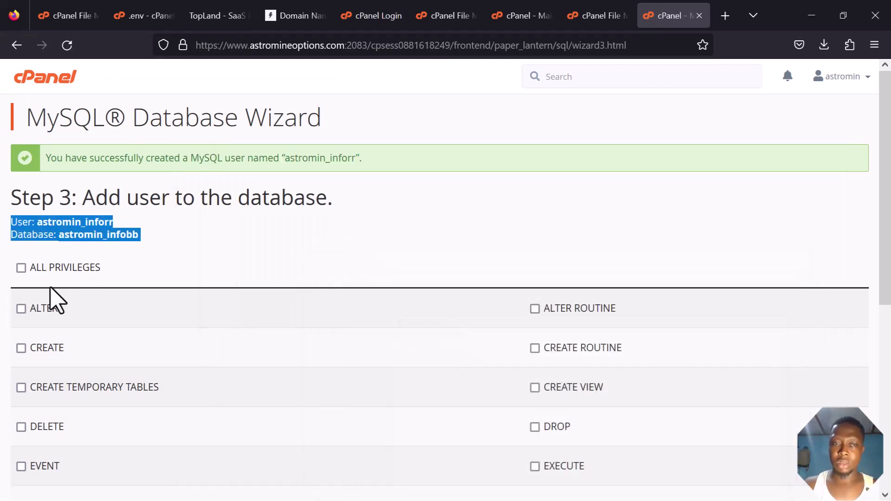
# Grant astromin_inforr ALL PRIVILEGES on astromin_infobb and return to the cPanel home page.
pyautogui.click(21, 268)
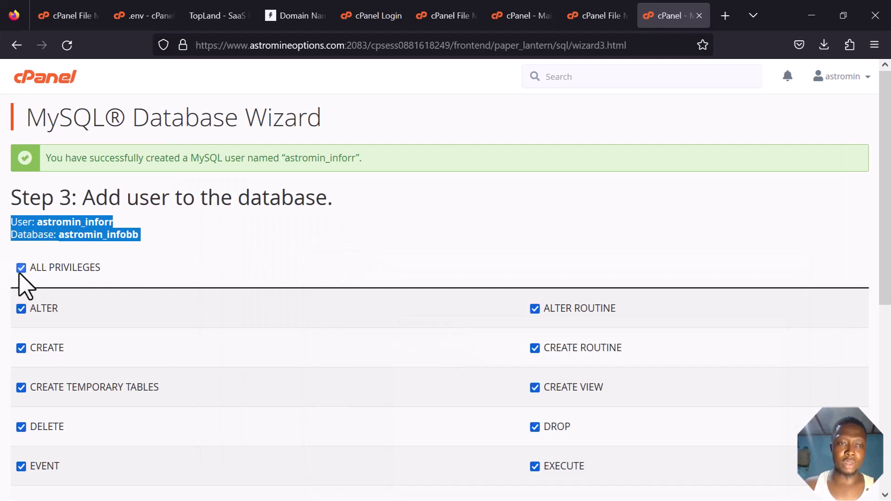
pyautogui.click(21, 268)
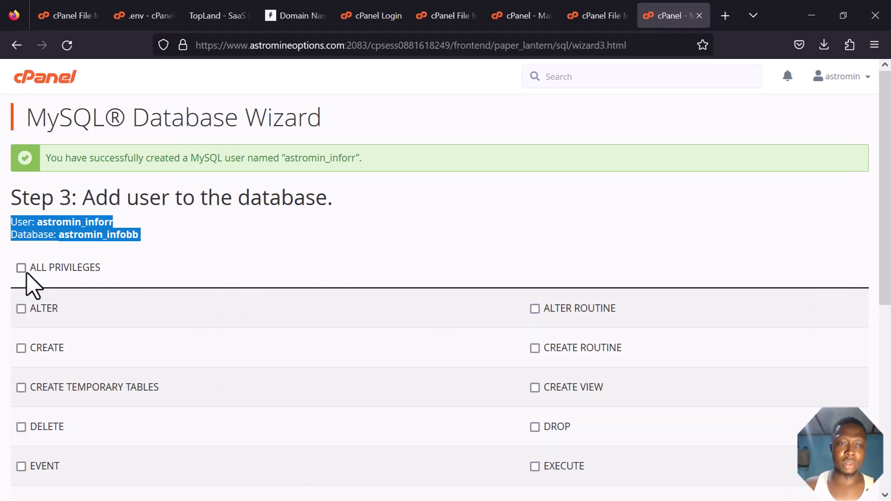
pyautogui.click(23, 270)
pyautogui.scroll(-6, 18, 440)
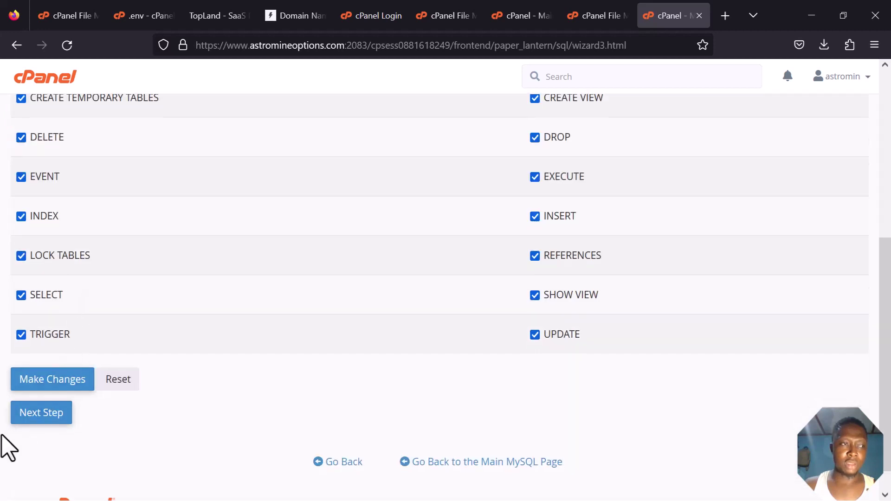
pyautogui.scroll(-1, 9, 448)
pyautogui.click(29, 403)
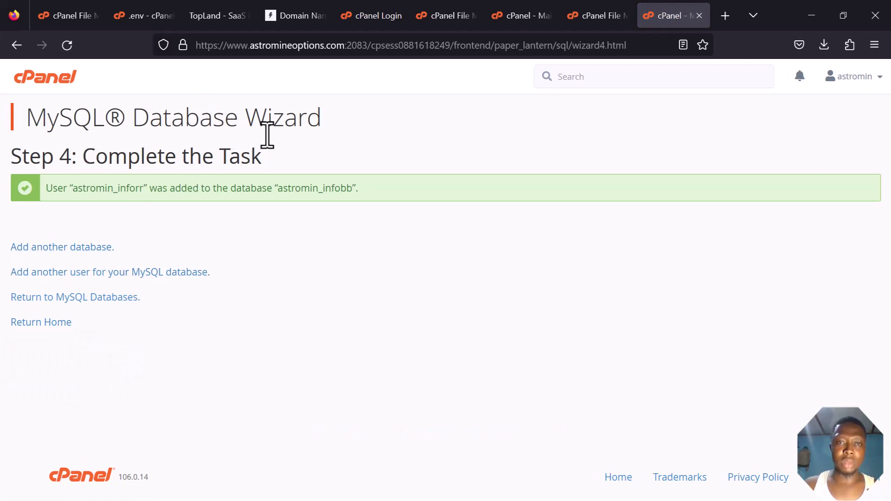
pyautogui.click(49, 80)
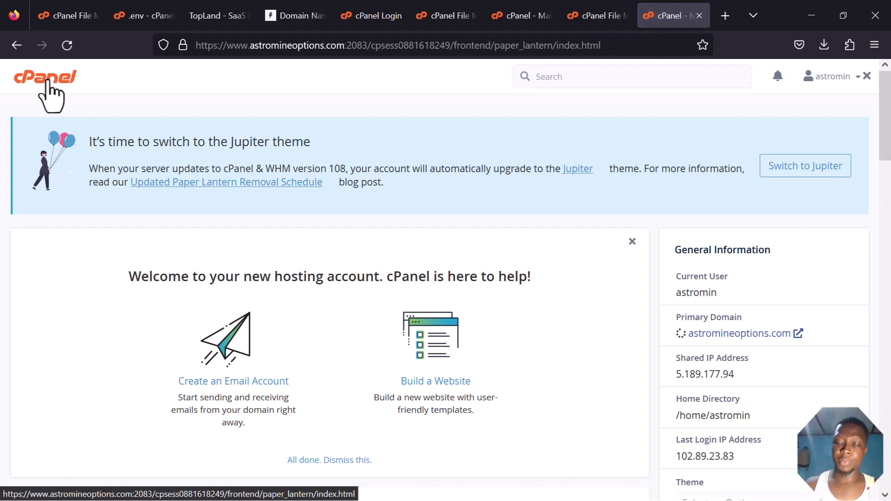
# Open phpMyAdmin from cPanel's Databases section and check the saved database details in Notepad.
pyautogui.scroll(-10, 183, 109)
pyautogui.scroll(-5, 78, 301)
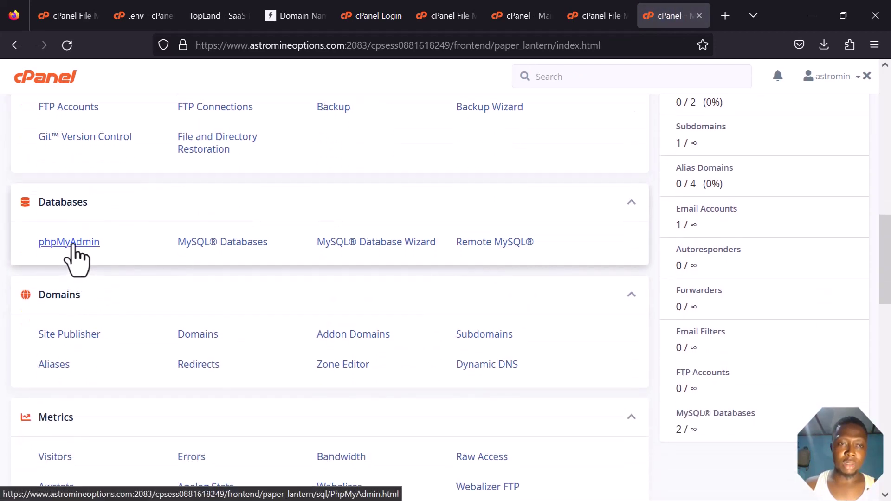
pyautogui.click(74, 243)
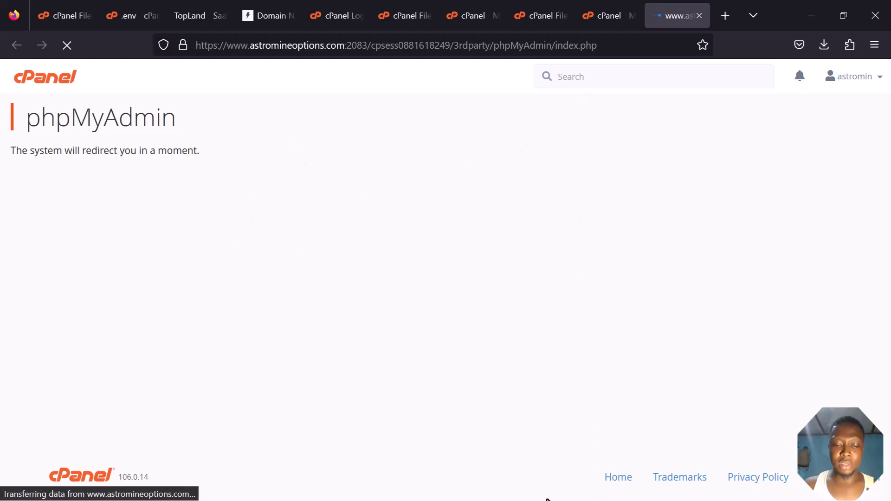
pyautogui.press('super')
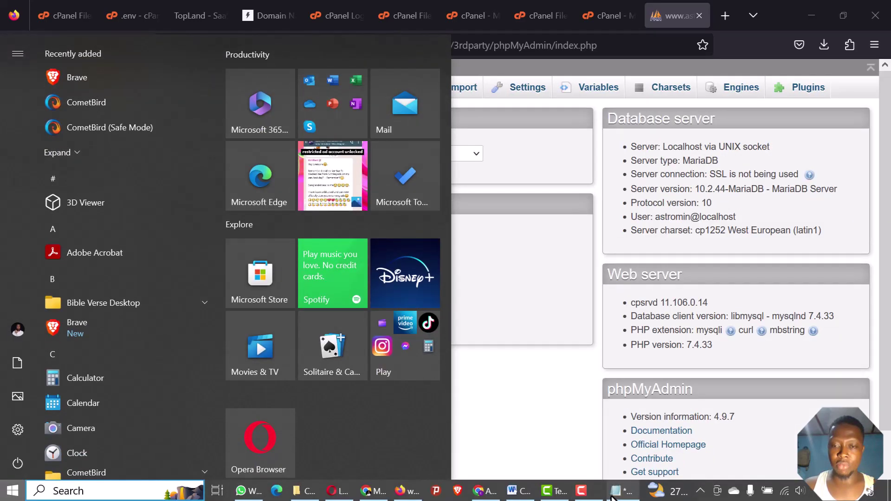
pyautogui.click(618, 491)
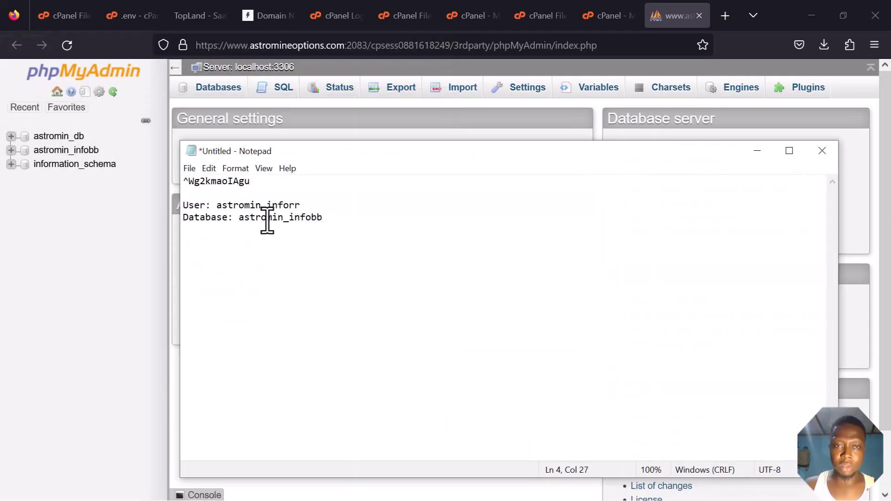
pyautogui.click(757, 150)
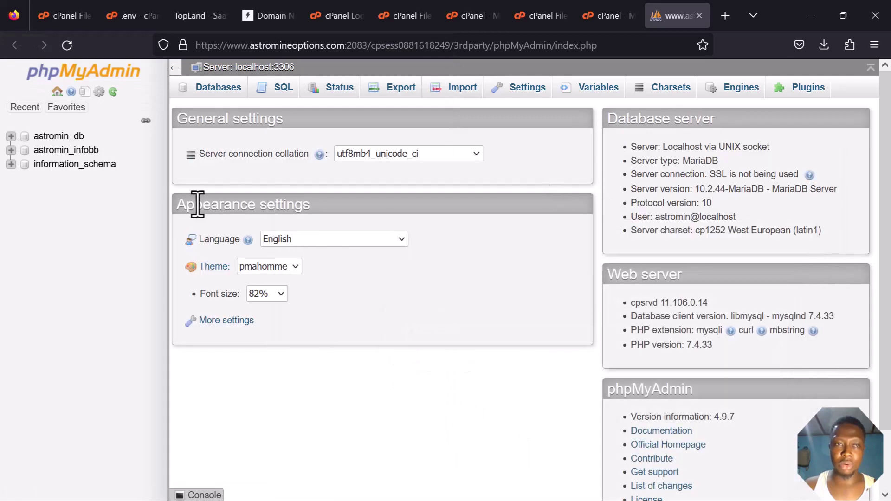
# Import expaths1_wp513.sql into the astromin_infobb database through phpMyAdmin's Import page.
pyautogui.click(83, 151)
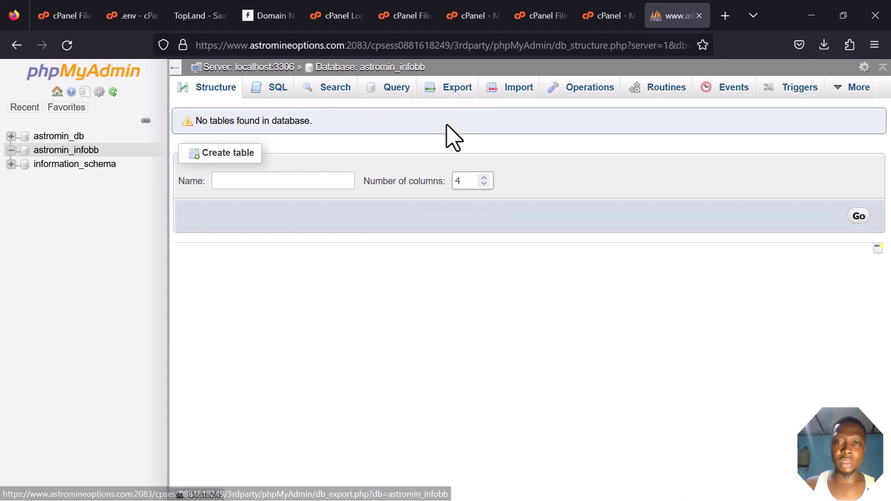
pyautogui.click(510, 93)
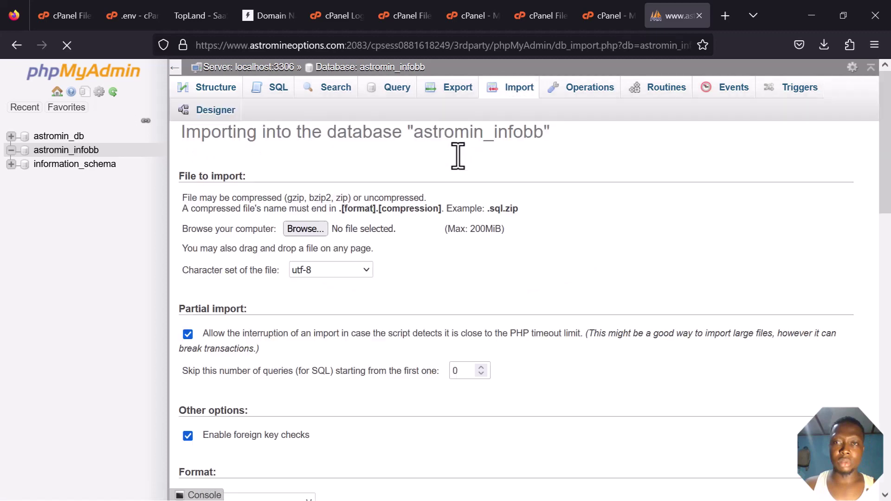
pyautogui.click(310, 230)
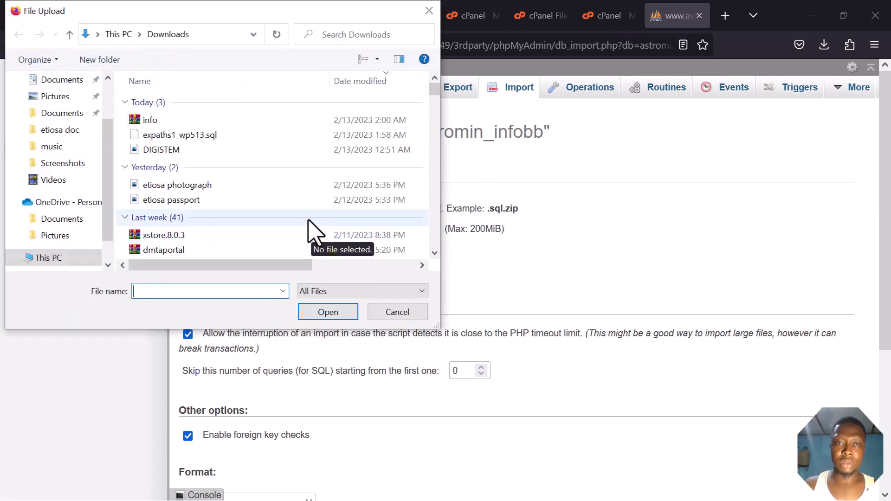
pyautogui.click(199, 136)
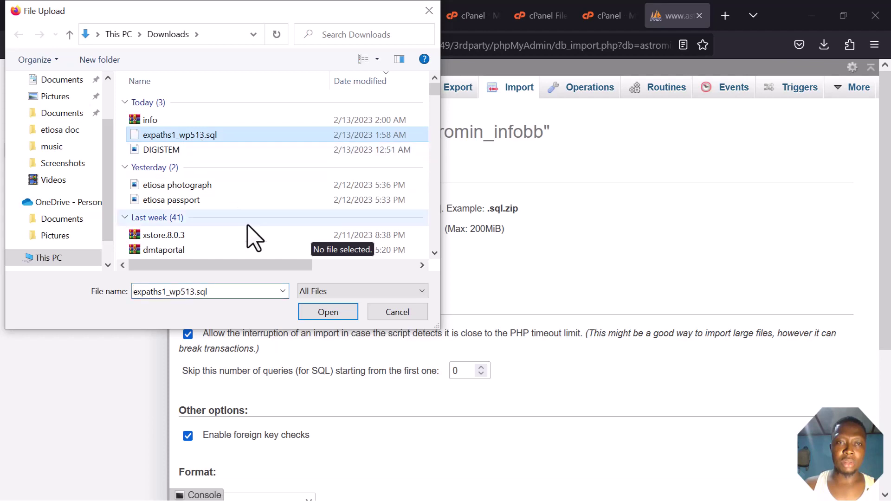
pyautogui.click(328, 312)
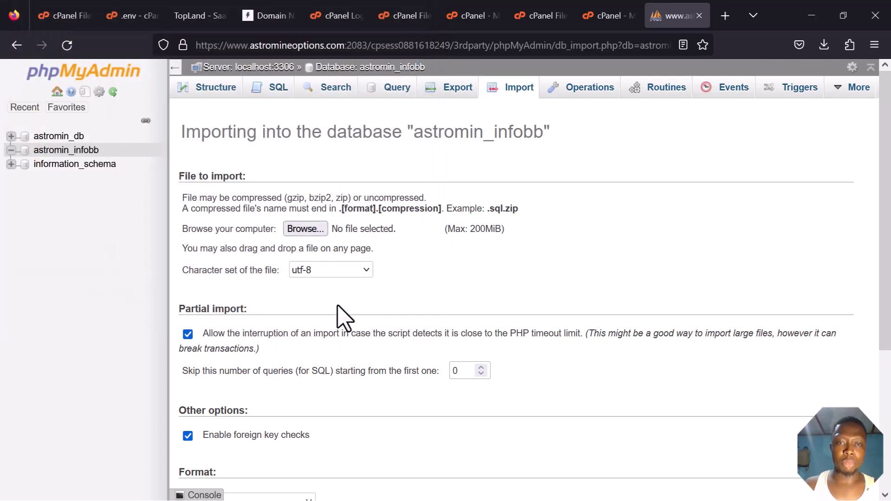
pyautogui.scroll(-4, 281, 310)
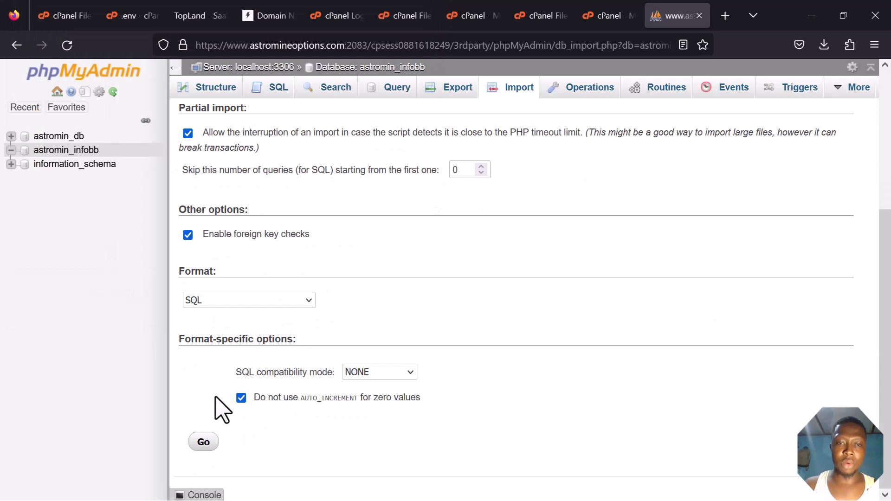
pyautogui.click(202, 442)
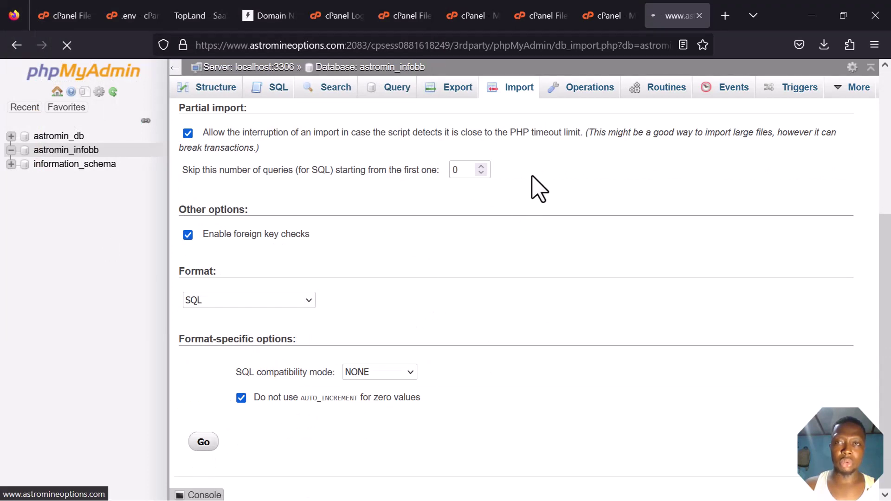
pyautogui.click(542, 15)
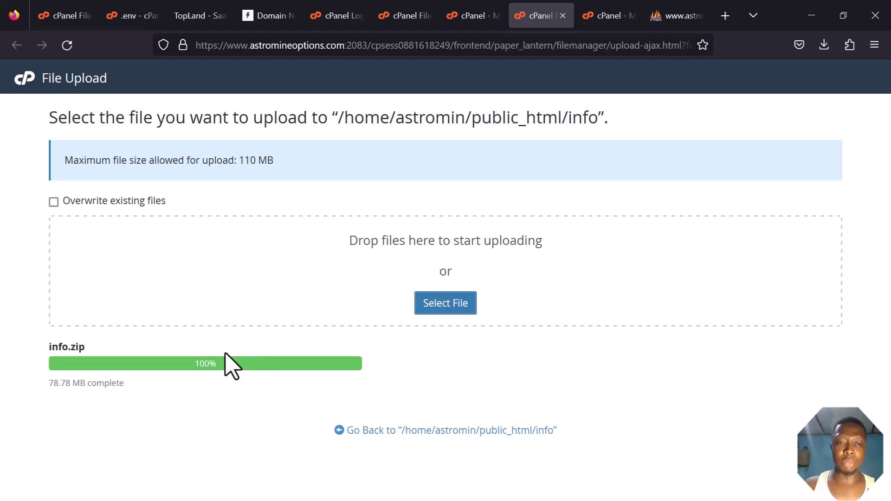
# Close the finished upload tab and browse File Manager to public_html/info, where info.zip sits.
pyautogui.click(369, 432)
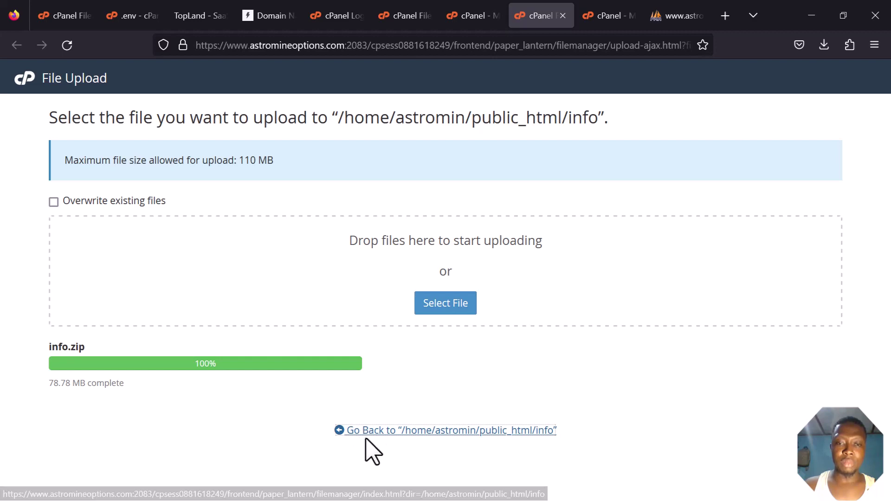
pyautogui.hotkey('ctrl', 'w')
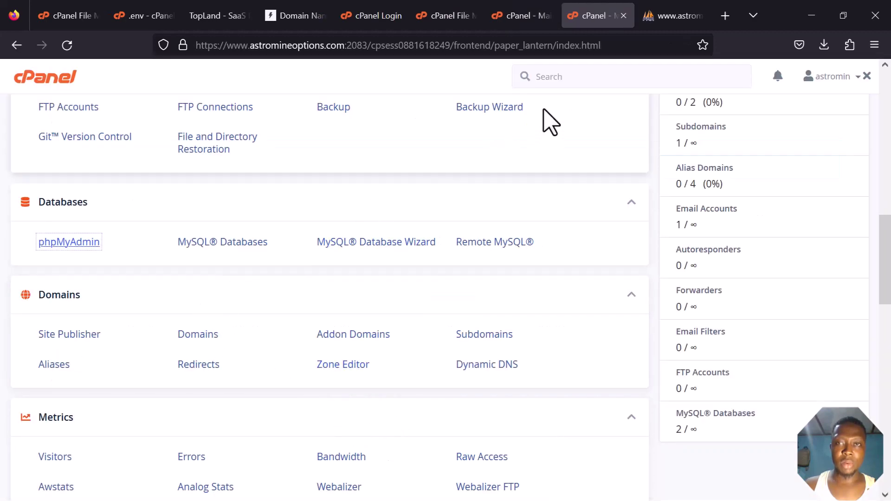
pyautogui.click(520, 18)
pyautogui.scroll(-15, 298, 358)
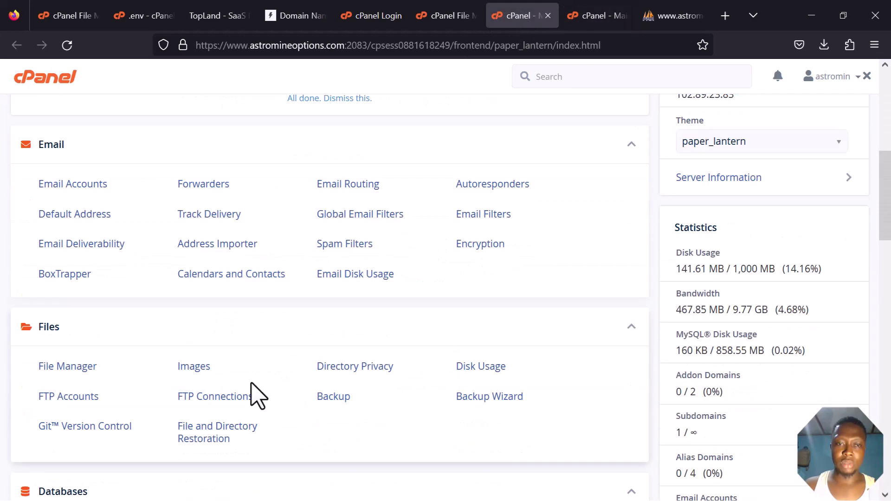
pyautogui.scroll(5, 64, 366)
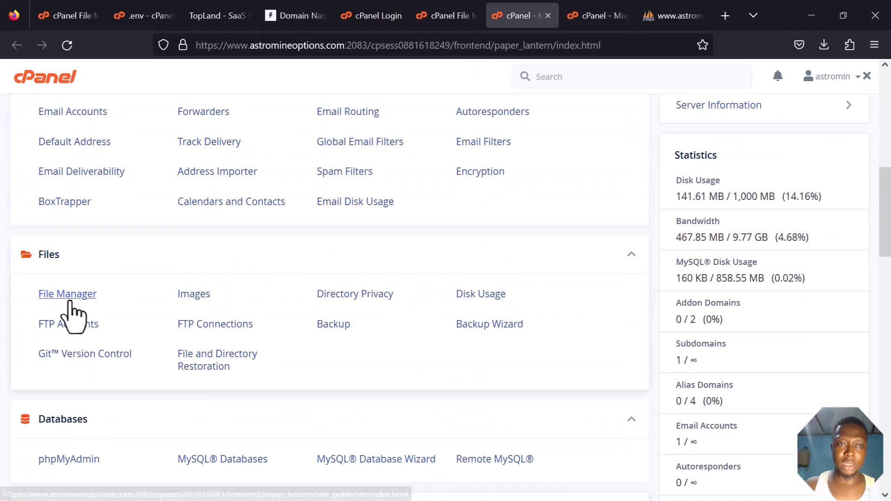
pyautogui.click(69, 295)
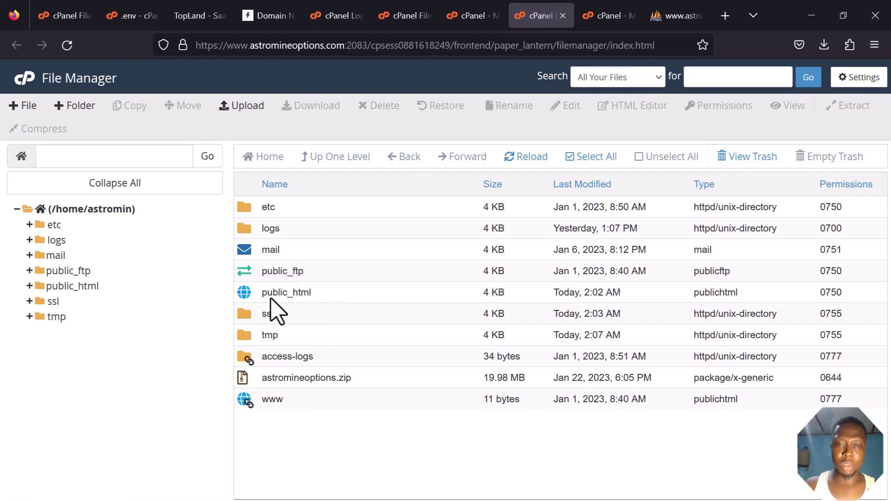
pyautogui.doubleClick(331, 297)
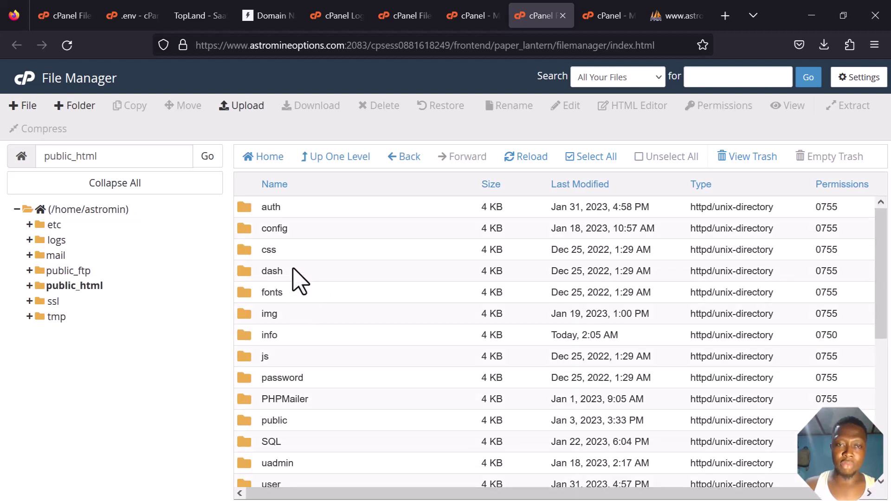
pyautogui.doubleClick(294, 336)
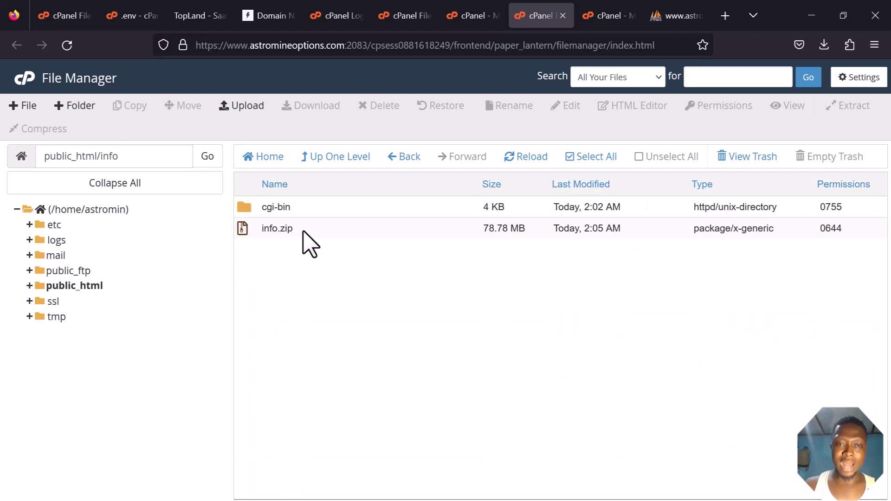
# Extract info.zip into public_html/info and refresh the listing to show the new folder.
pyautogui.rightClick(303, 231)
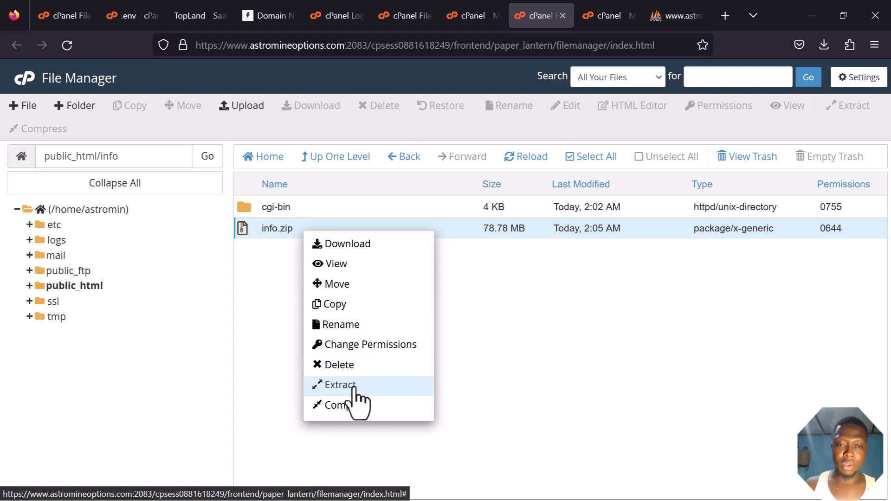
pyautogui.click(351, 389)
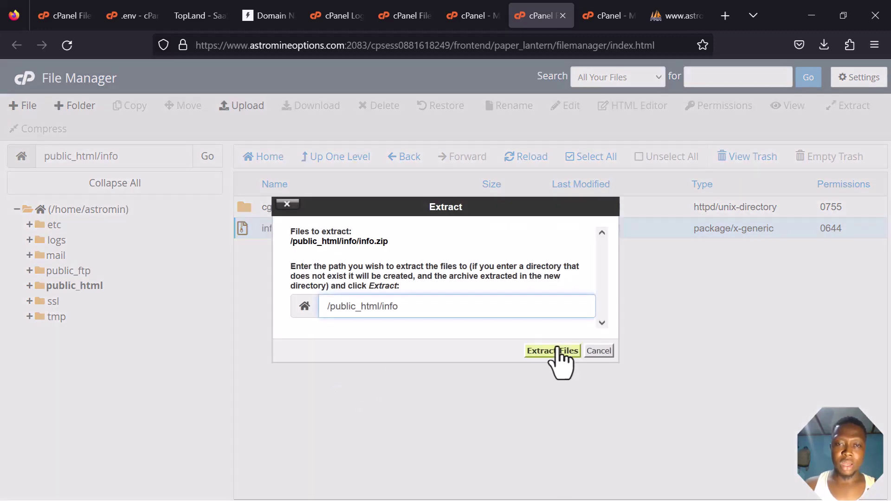
pyautogui.click(552, 351)
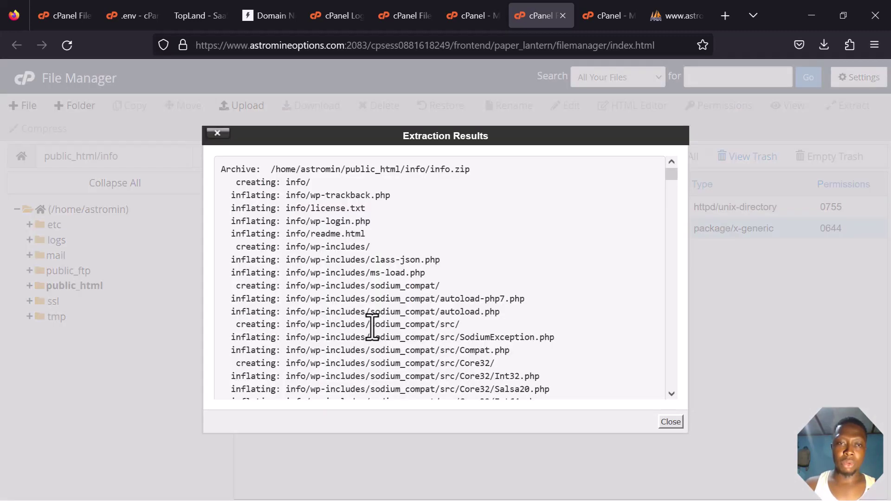
pyautogui.click(670, 422)
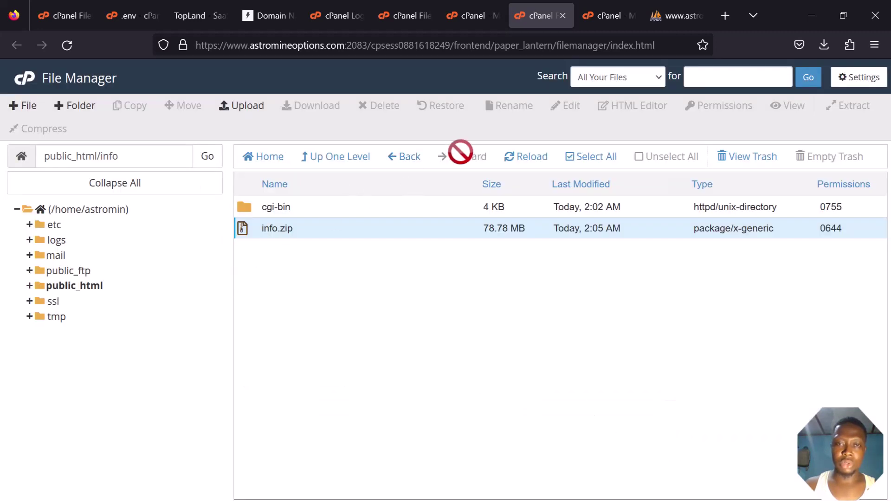
pyautogui.click(529, 158)
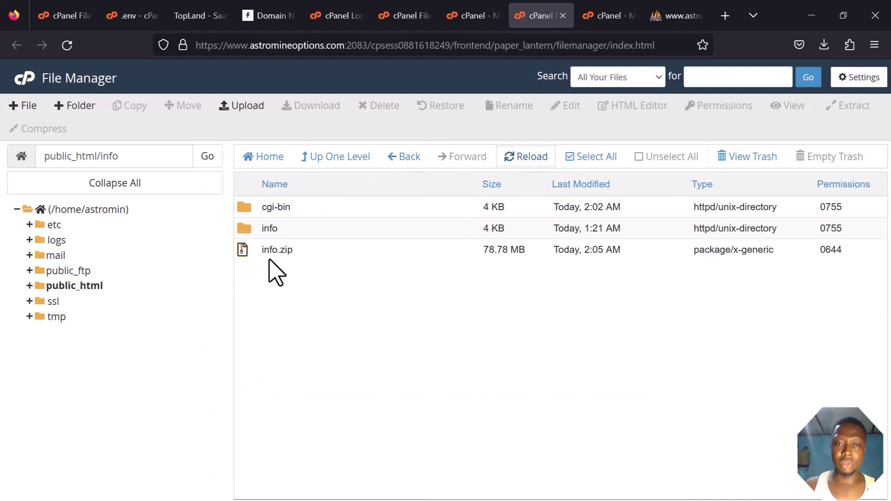
# Permanently delete info.zip, skipping the trash, and open the extracted info folder.
pyautogui.rightClick(307, 248)
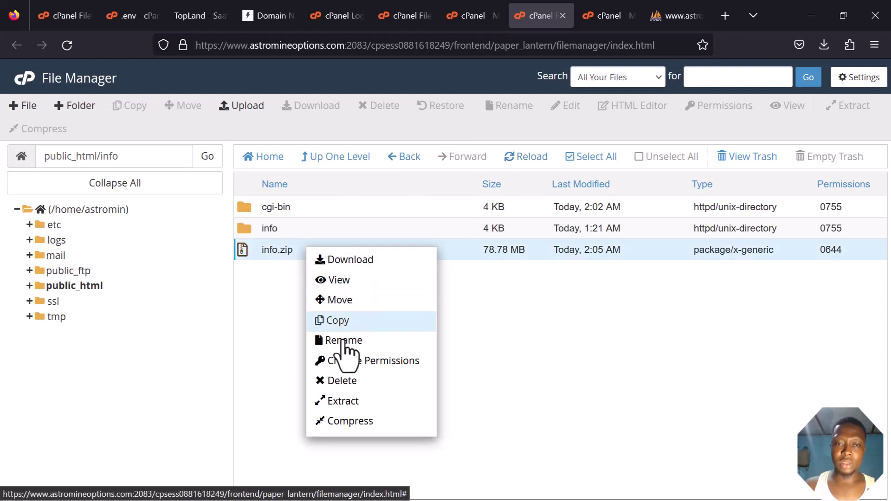
pyautogui.click(342, 381)
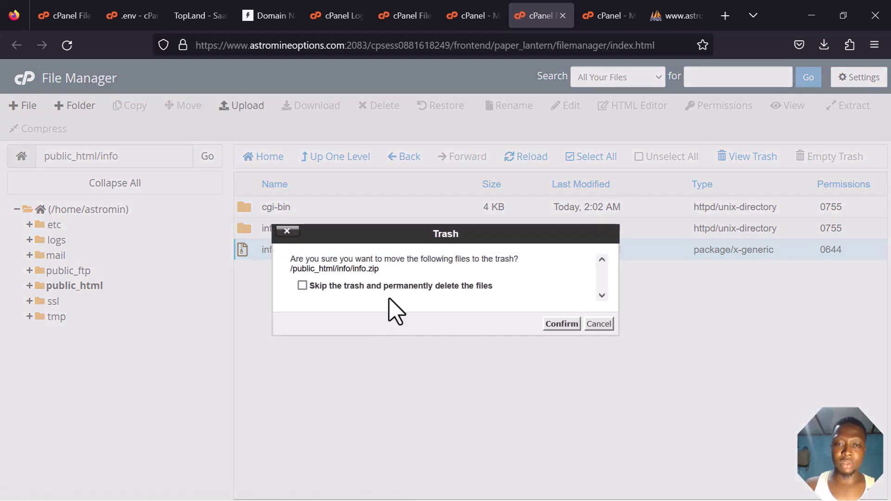
pyautogui.click(387, 286)
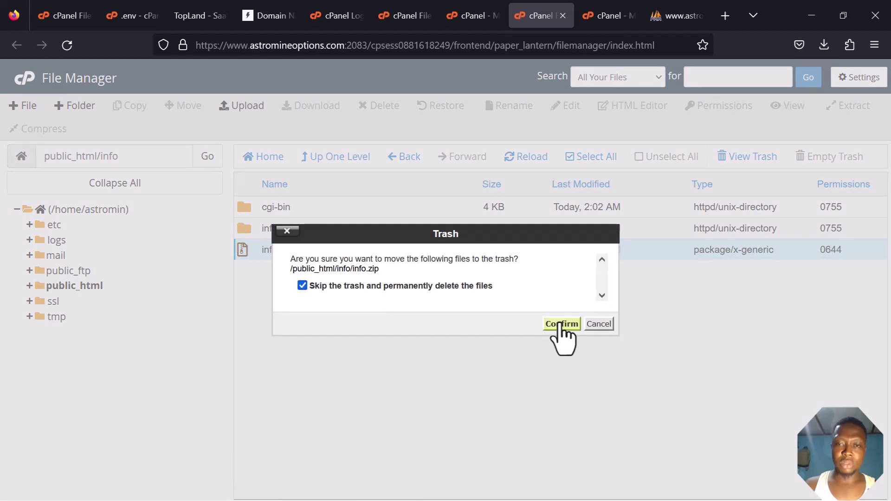
pyautogui.click(561, 324)
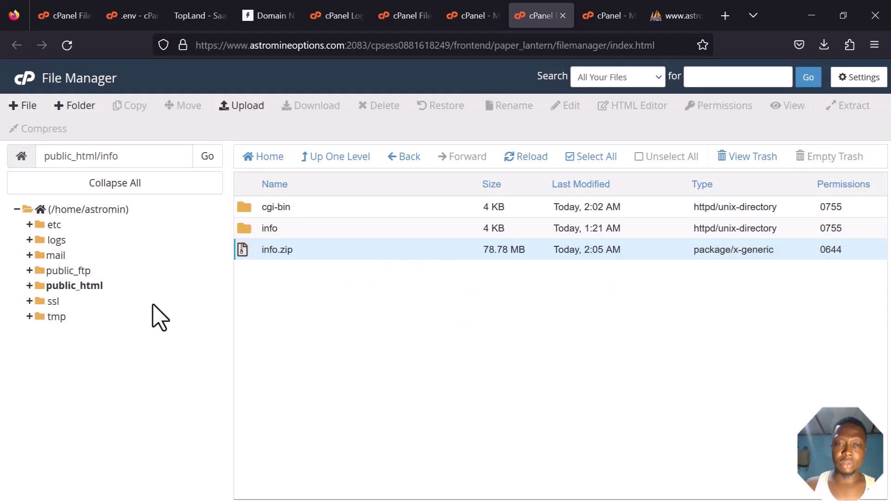
pyautogui.doubleClick(334, 231)
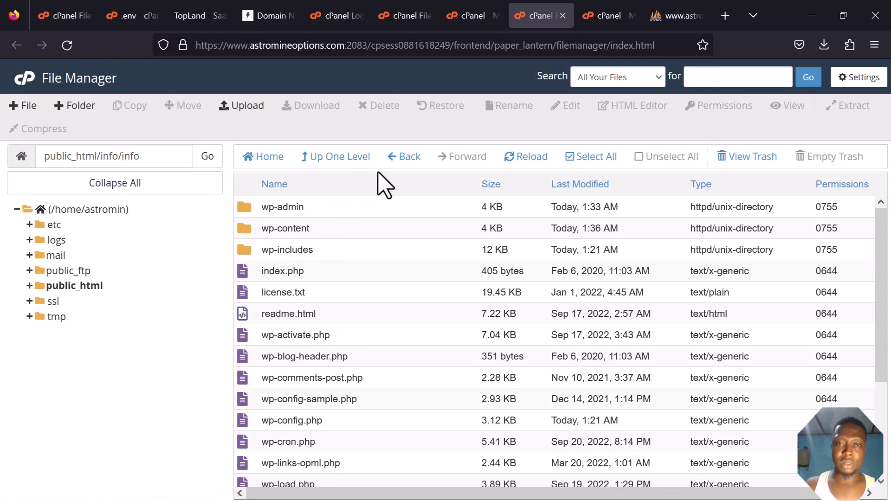
# Move all files from public_html/info/info up into /public_html/info.
pyautogui.click(401, 174)
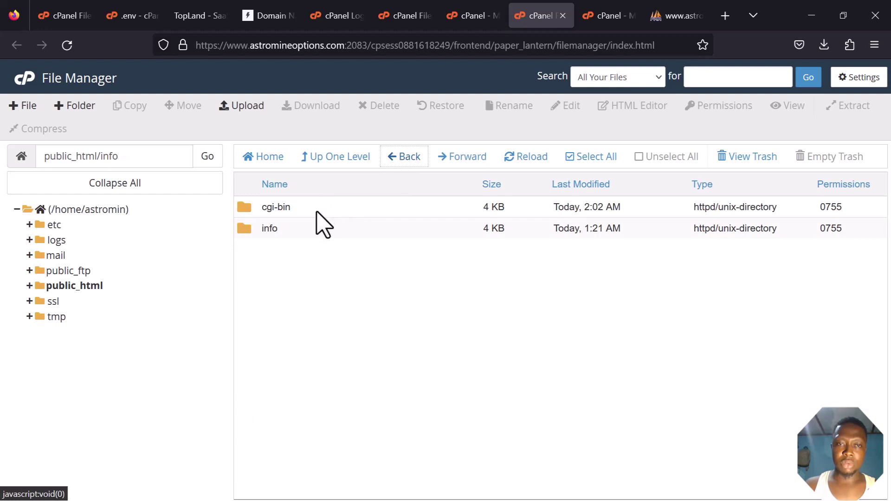
pyautogui.doubleClick(302, 232)
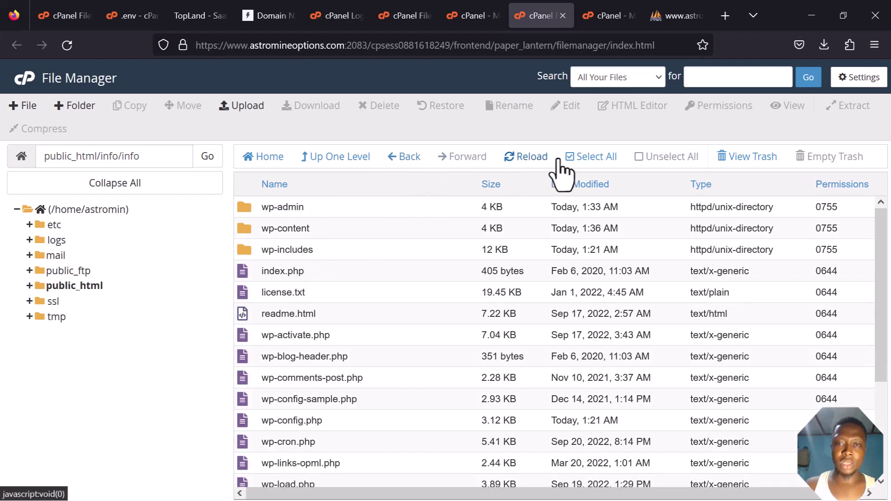
pyautogui.click(588, 158)
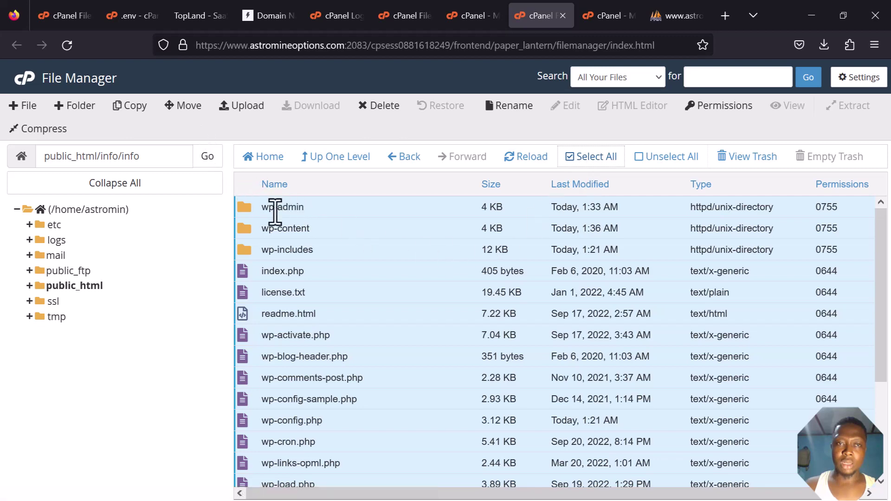
pyautogui.rightClick(312, 216)
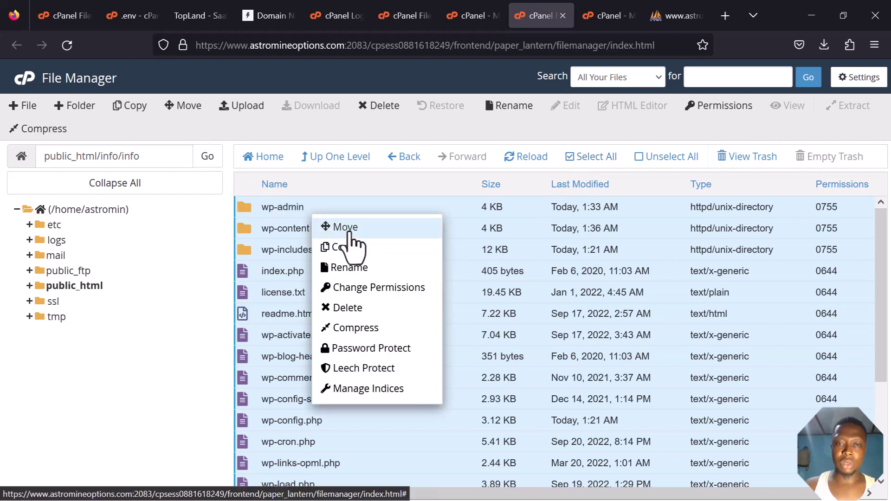
pyautogui.click(348, 228)
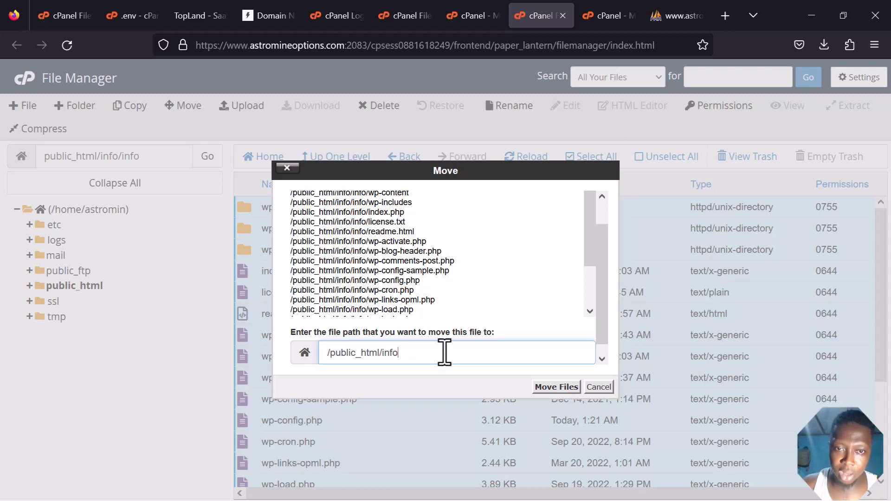
pyautogui.click(553, 389)
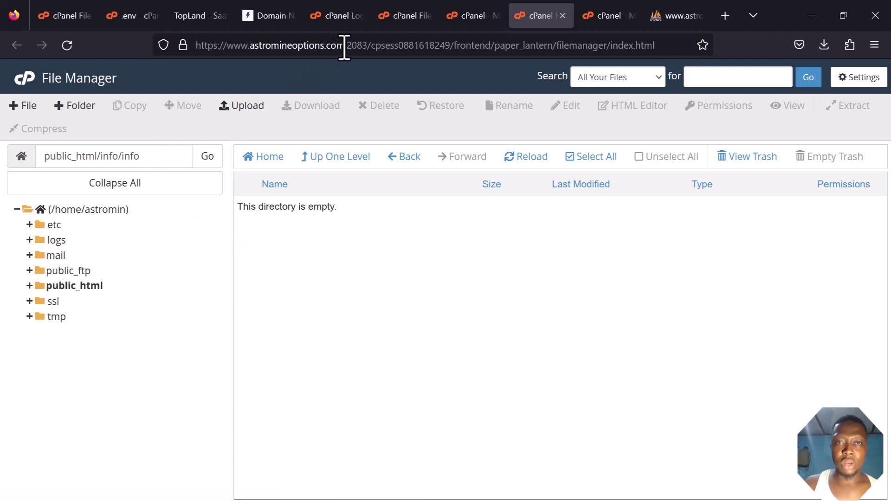
pyautogui.moveTo(345, 48); pyautogui.dragTo(242, 51)
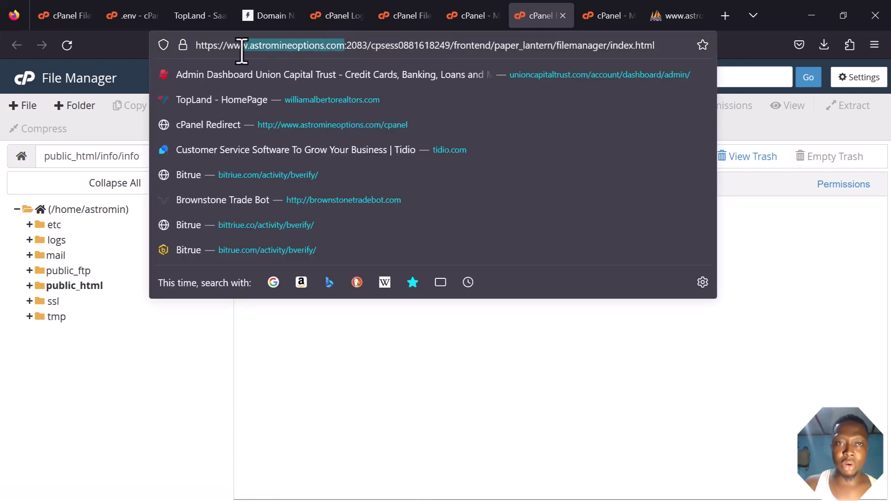
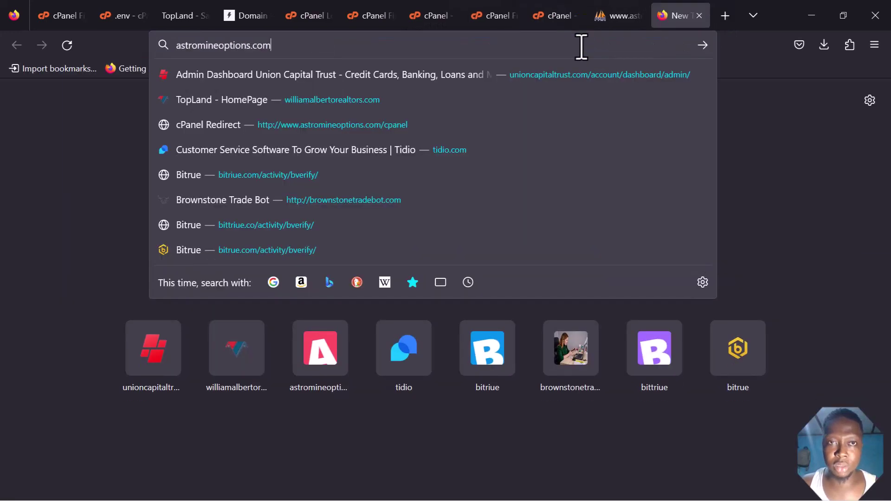
# Load the site's /info page, which shows a database connection error, then return to phpMyAdmin's import results.
pyautogui.write('/in')
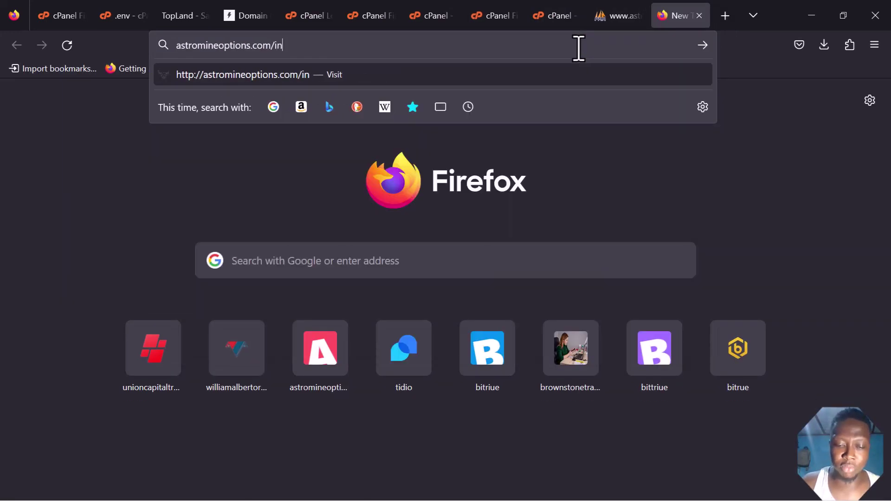
pyautogui.write('fo')
pyautogui.press('Return')
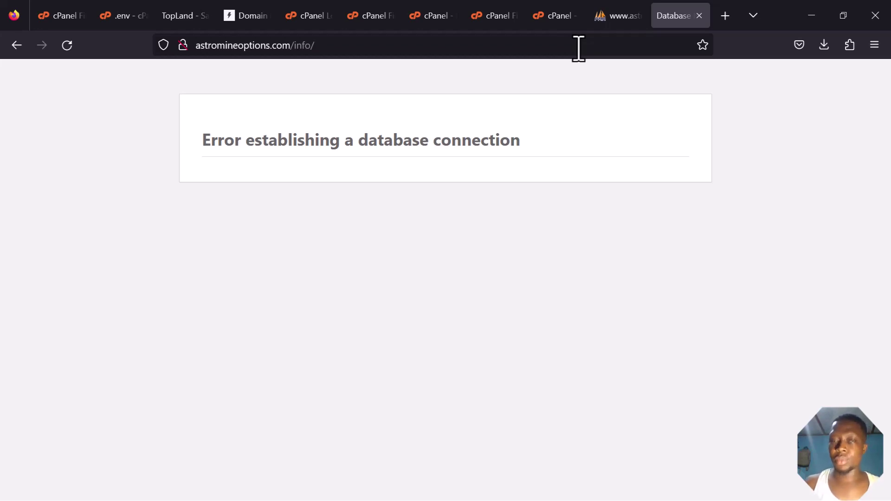
pyautogui.click(606, 18)
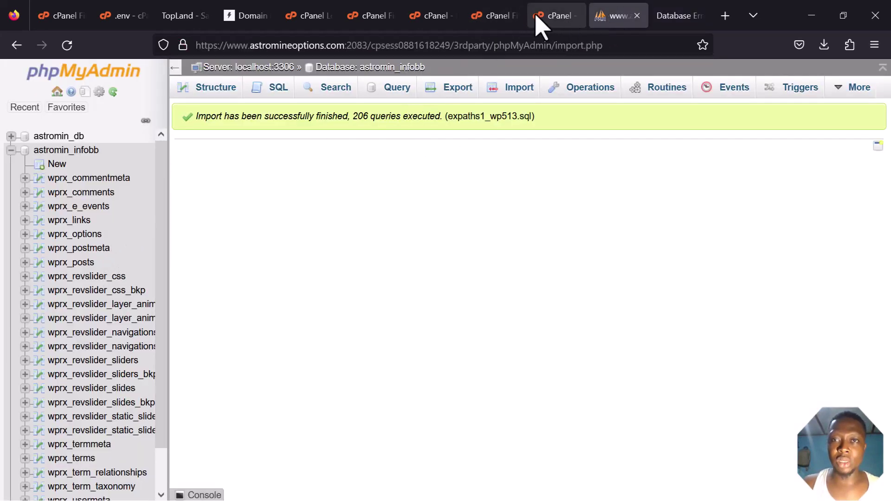
# Open wp-config.php from public_html/info in the File Manager's text editor.
pyautogui.click(490, 20)
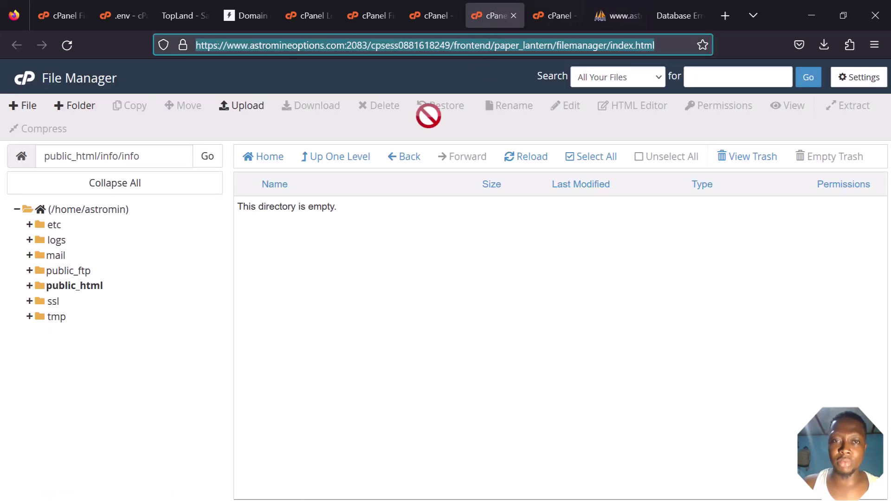
pyautogui.click(404, 160)
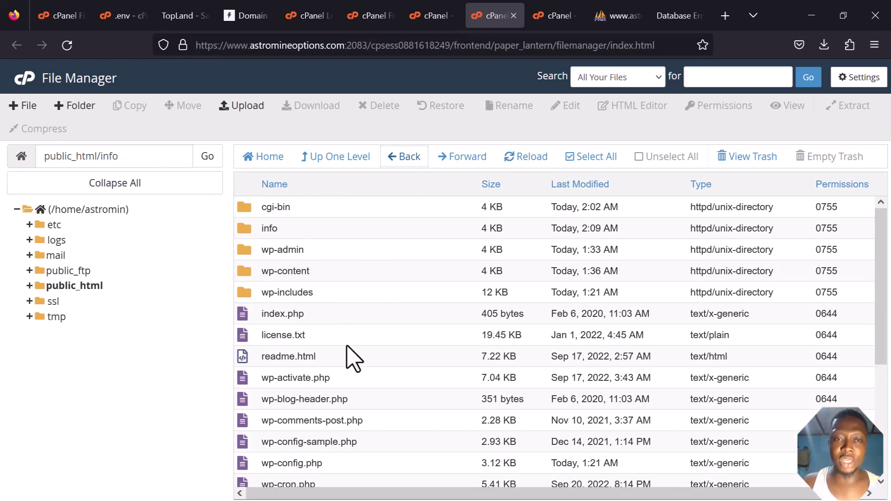
pyautogui.scroll(-4, 353, 362)
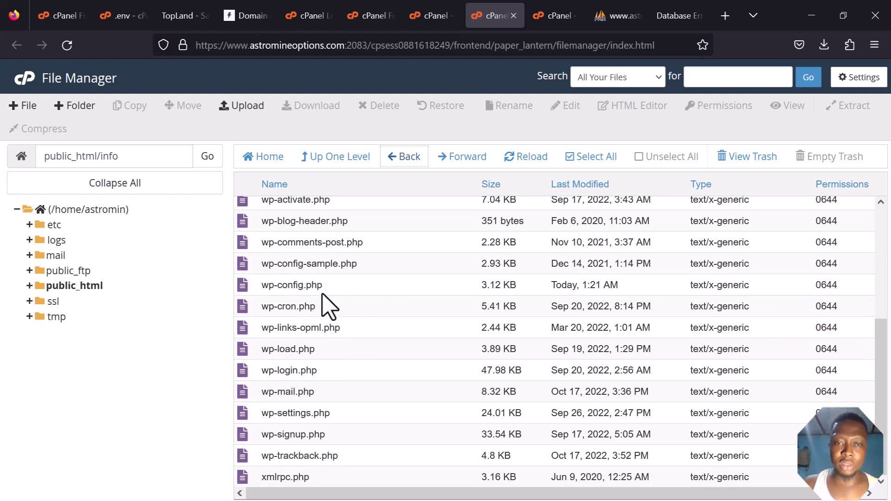
pyautogui.rightClick(342, 289)
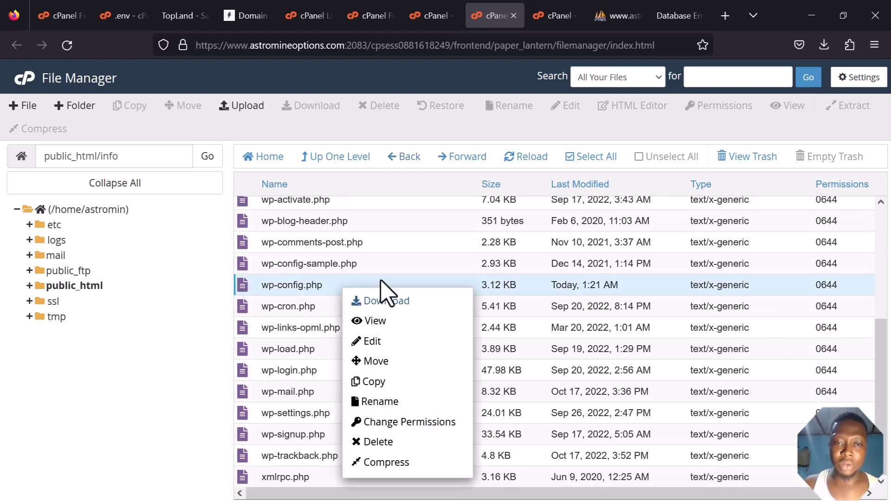
pyautogui.click(378, 342)
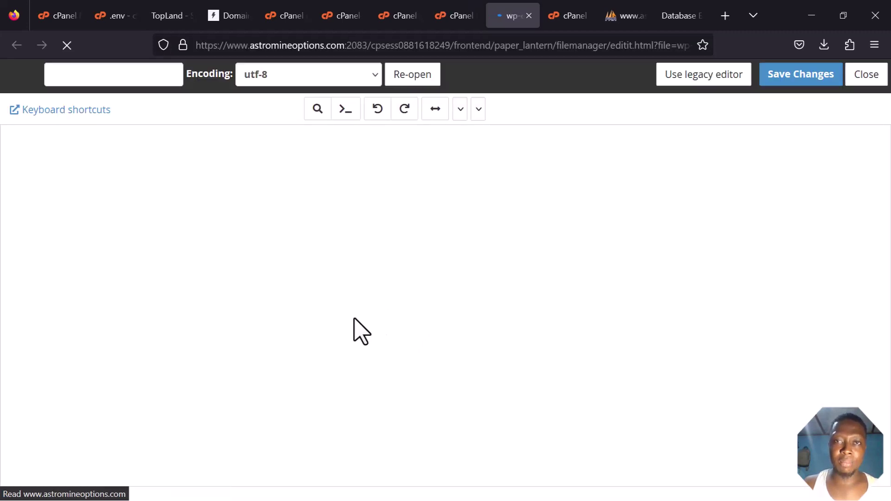
# Copy the new database name from the Notepad notes and paste it as DB_NAME 'astromin_infobb' on line 23.
pyautogui.scroll(-2, 227, 269)
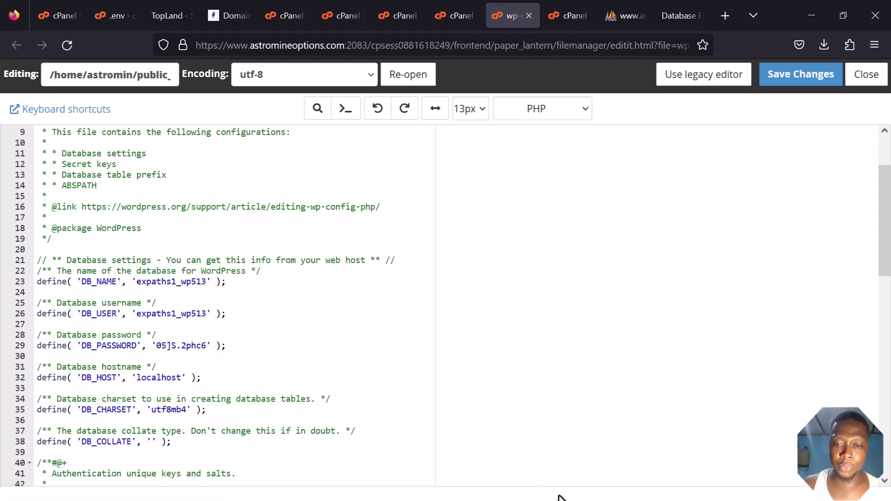
pyautogui.moveTo(613, 488)
pyautogui.press('super')
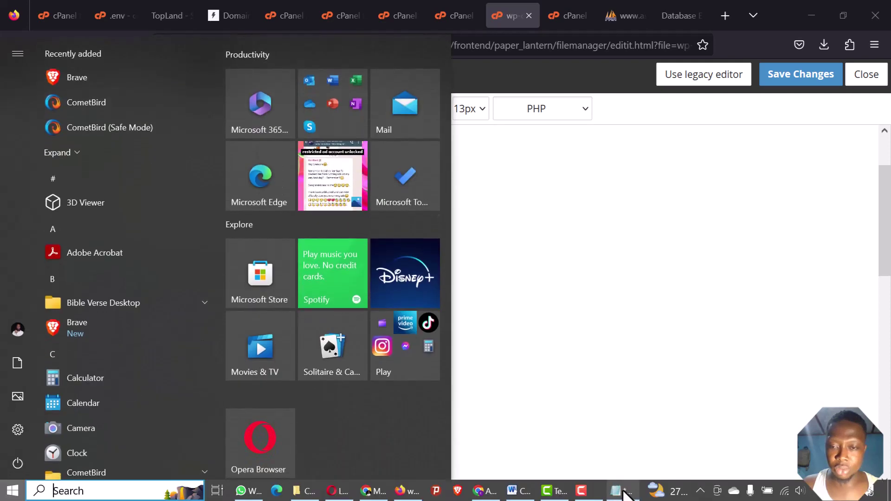
pyautogui.click(617, 495)
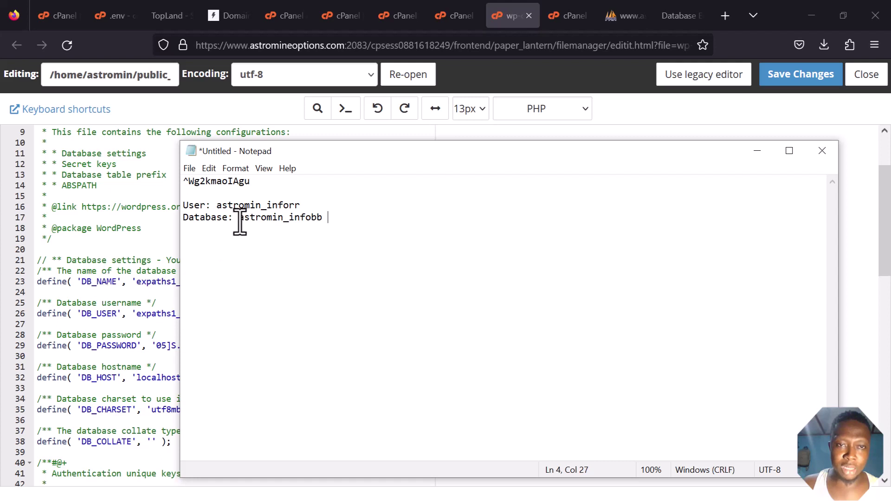
pyautogui.moveTo(240, 218); pyautogui.dragTo(342, 219)
pyautogui.rightClick(295, 217)
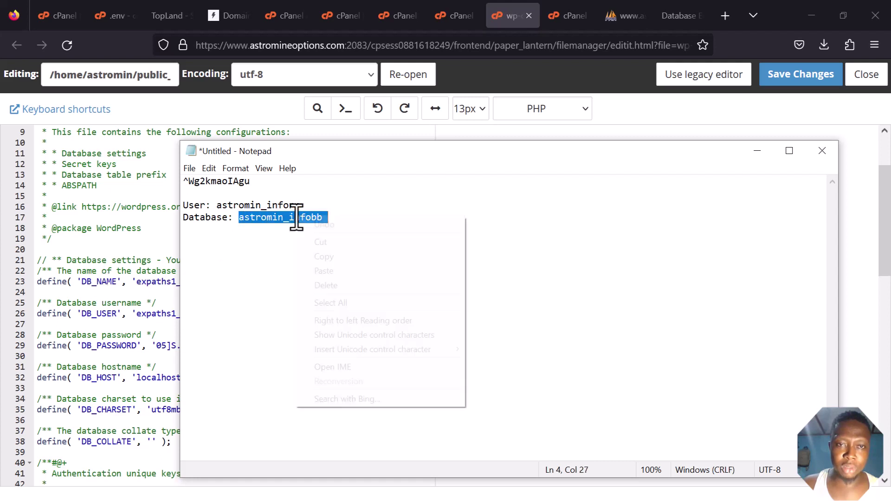
pyautogui.click(254, 218)
pyautogui.moveTo(241, 221); pyautogui.dragTo(320, 223)
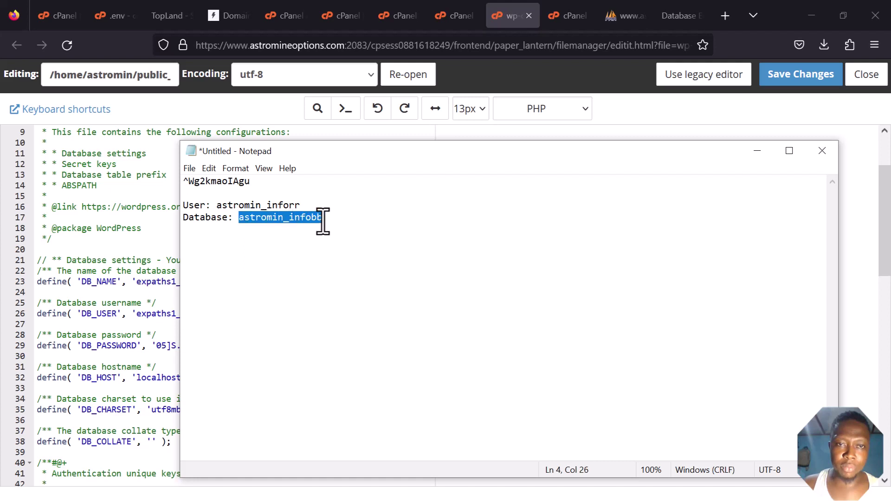
pyautogui.rightClick(318, 218)
pyautogui.click(346, 258)
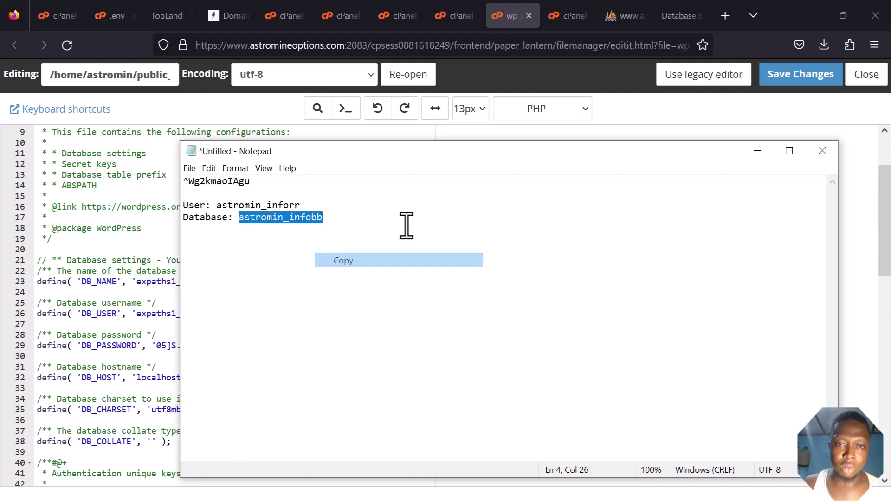
pyautogui.click(757, 151)
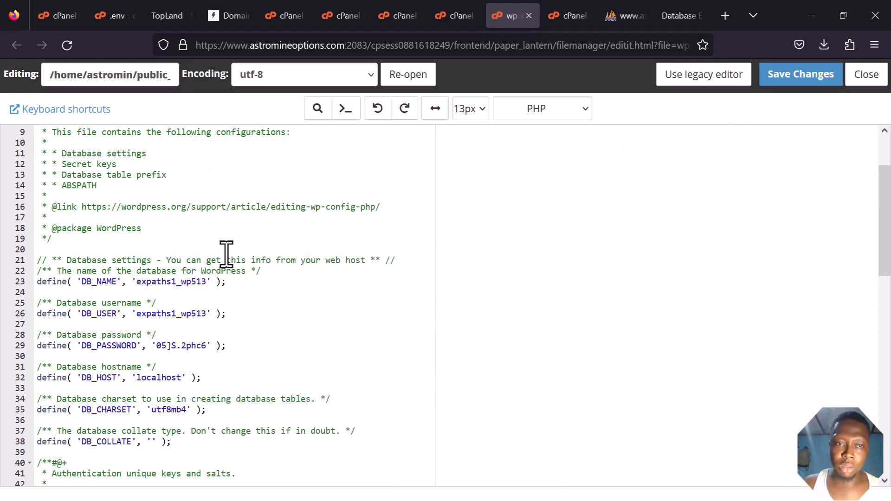
pyautogui.click(209, 284)
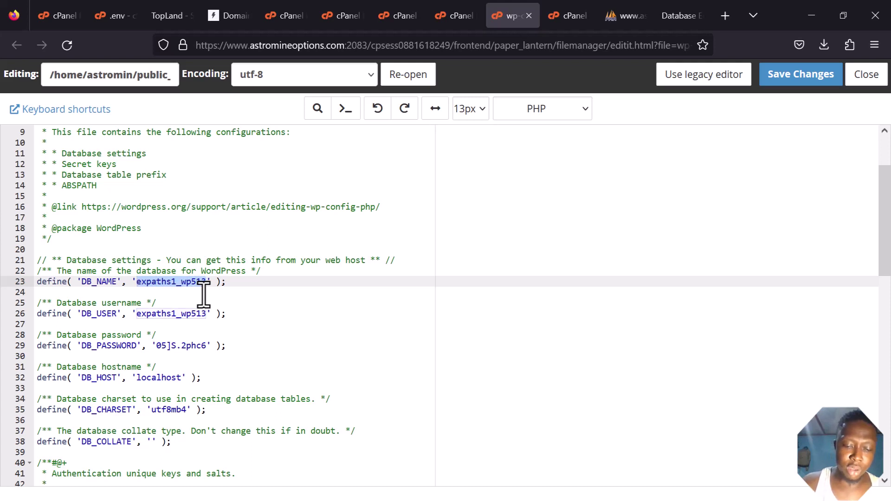
pyautogui.hotkey('ctrl', 'v')
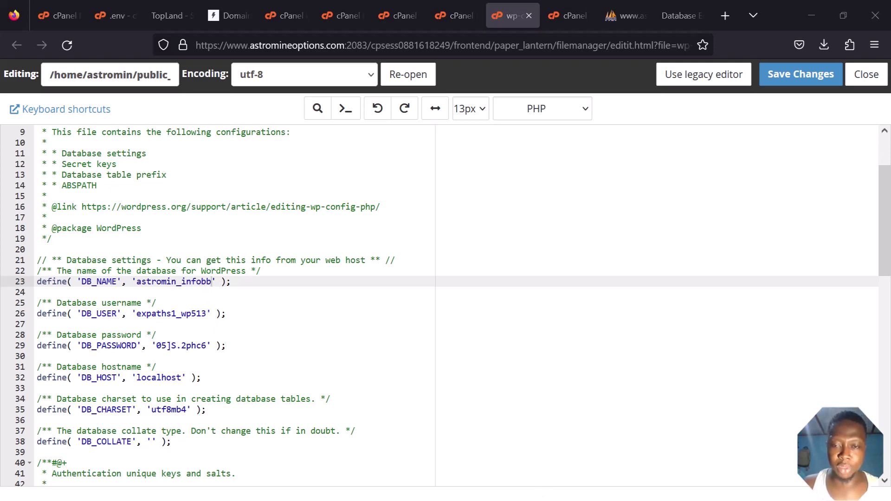
# Select the new database user name in the Notepad notes.
pyautogui.press('super')
pyautogui.click(621, 492)
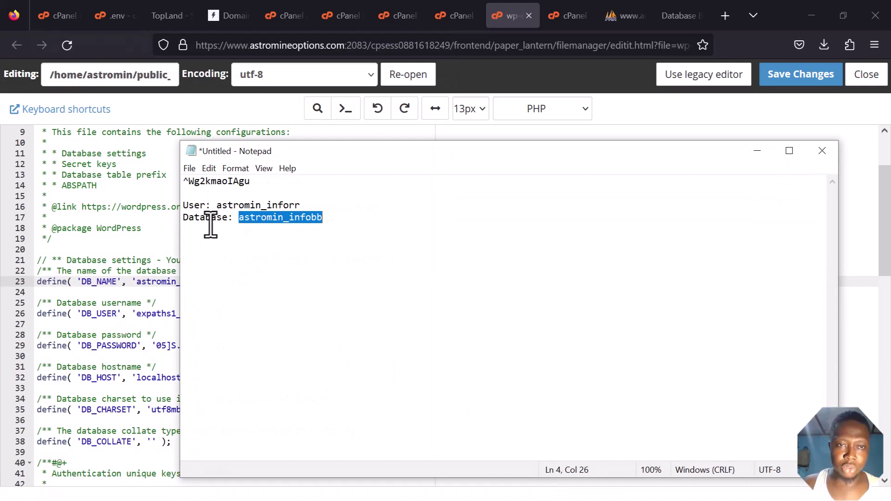
pyautogui.moveTo(216, 205); pyautogui.dragTo(322, 208)
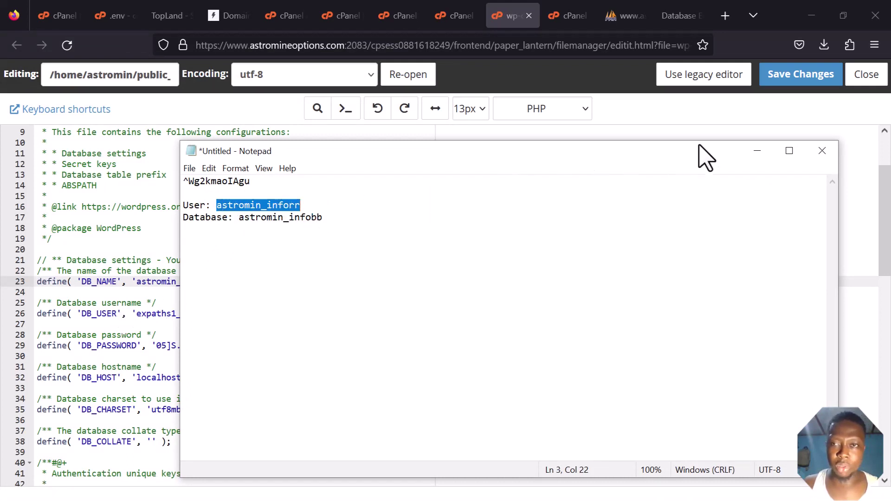
pyautogui.click(757, 151)
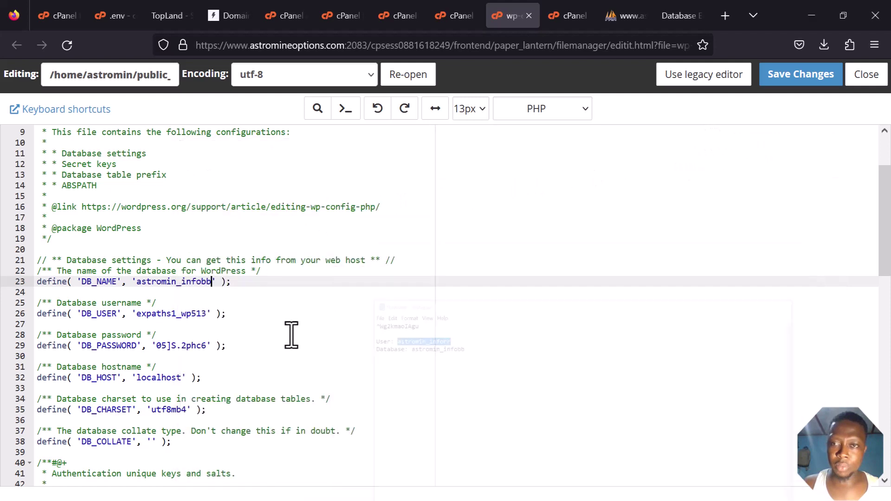
# Paste the new user into DB_USER on line 26 and select the new password in the notes.
pyautogui.click(207, 314)
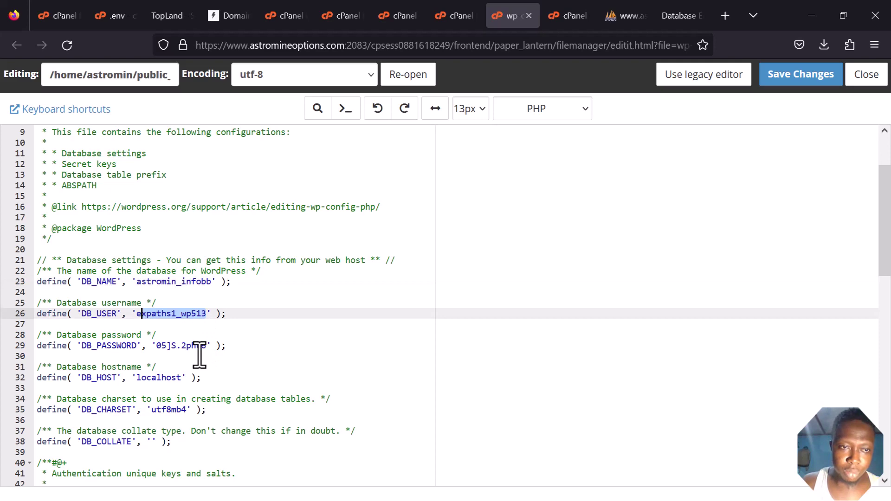
pyautogui.hotkey('ctrl', 'v')
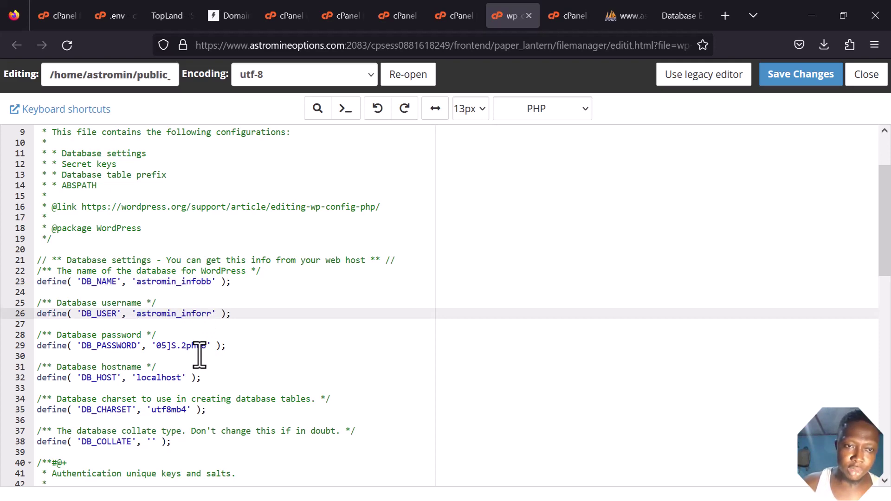
pyautogui.press('super')
pyautogui.click(624, 493)
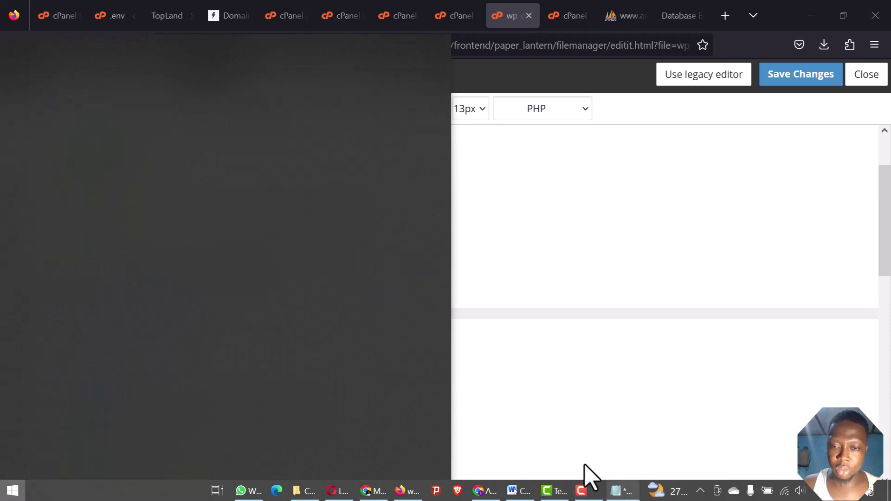
pyautogui.moveTo(186, 182); pyautogui.dragTo(271, 184)
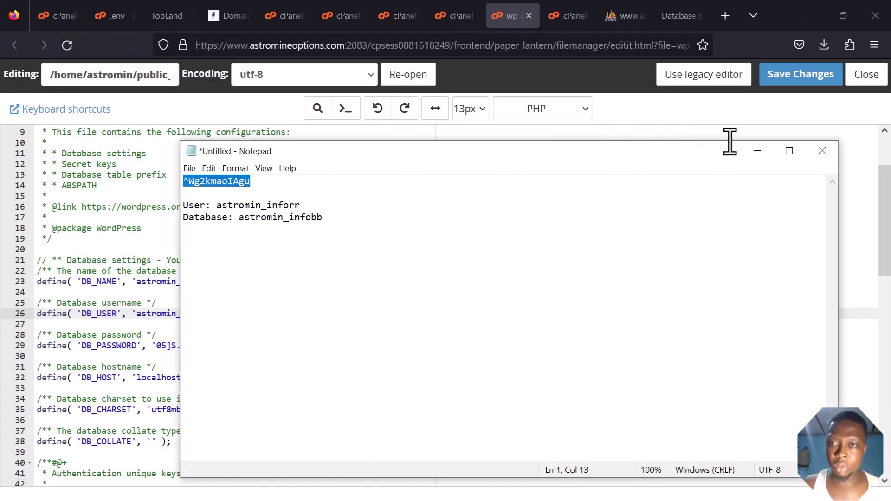
pyautogui.click(756, 151)
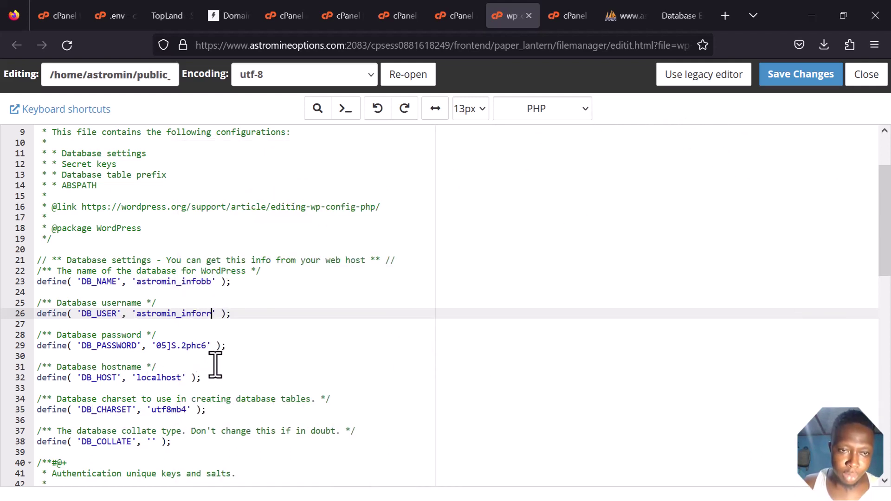
# Paste the new password into DB_PASSWORD on line 29 and save wp-config.php.
pyautogui.click(208, 346)
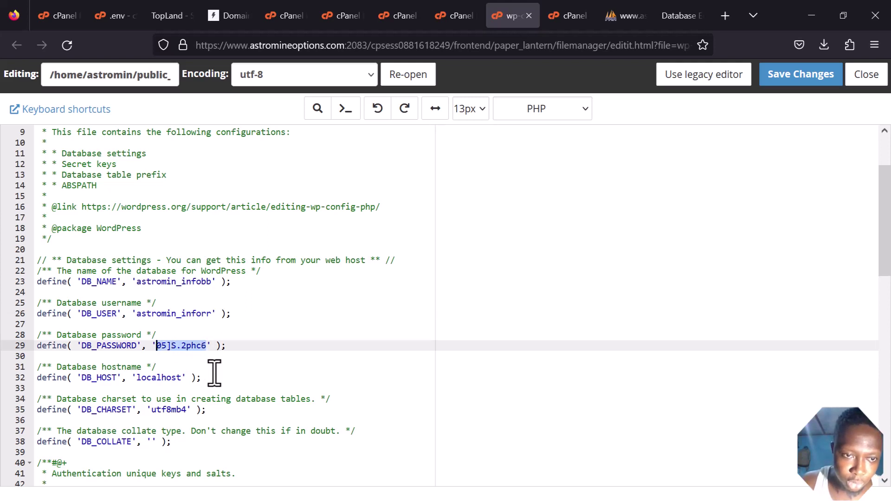
pyautogui.hotkey('ctrl', 'v')
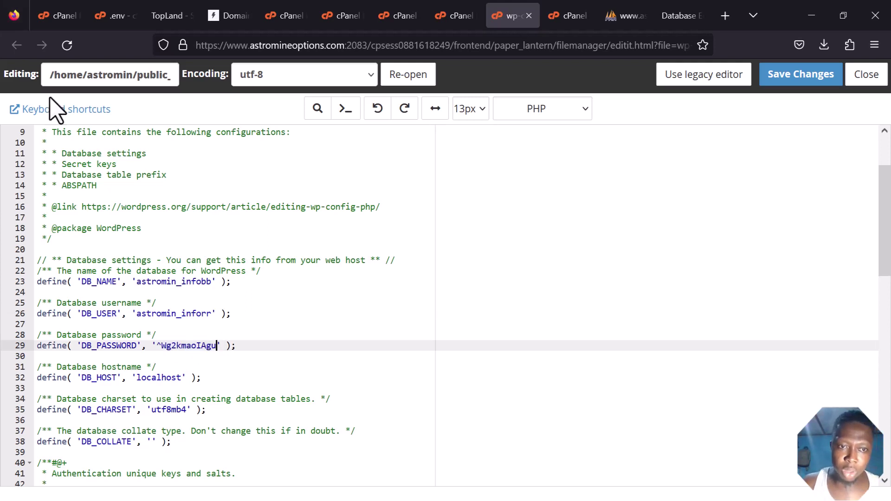
pyautogui.click(805, 78)
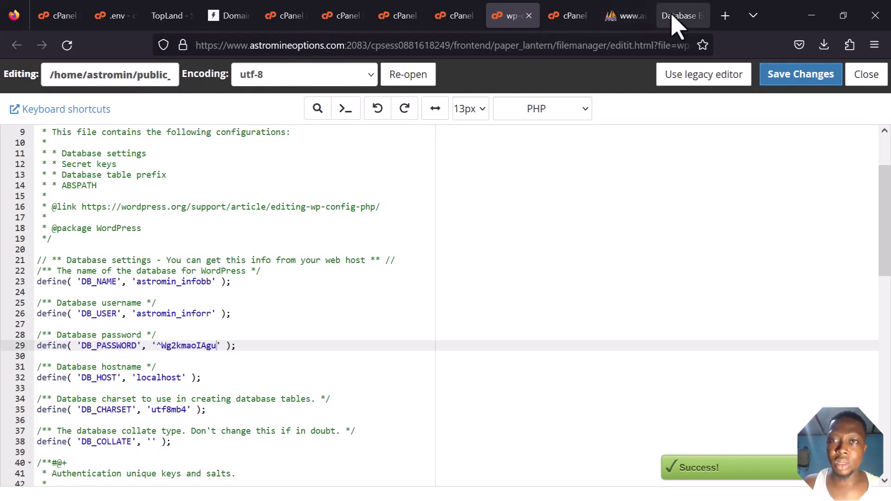
pyautogui.click(622, 21)
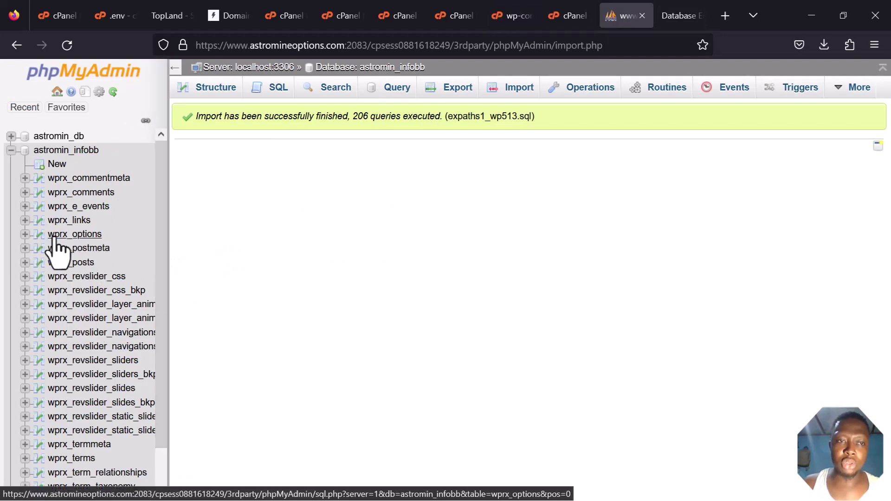
pyautogui.click(85, 236)
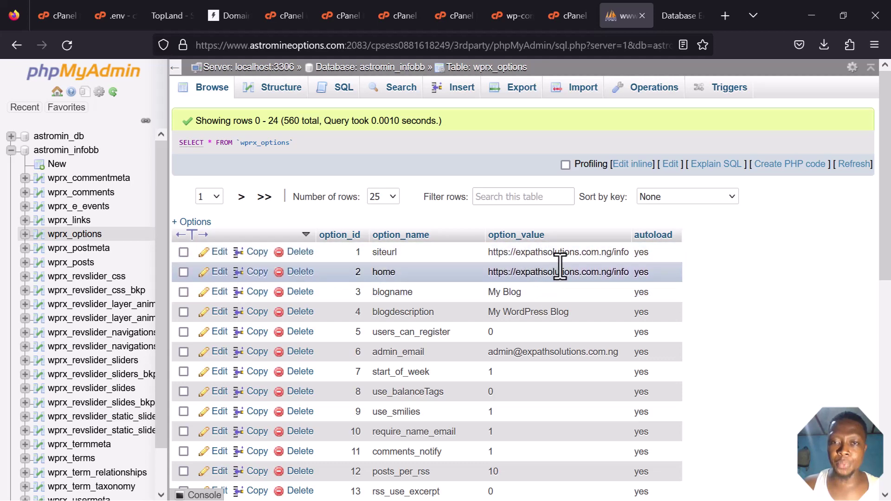
pyautogui.click(672, 19)
pyautogui.click(343, 45)
pyautogui.click(364, 45)
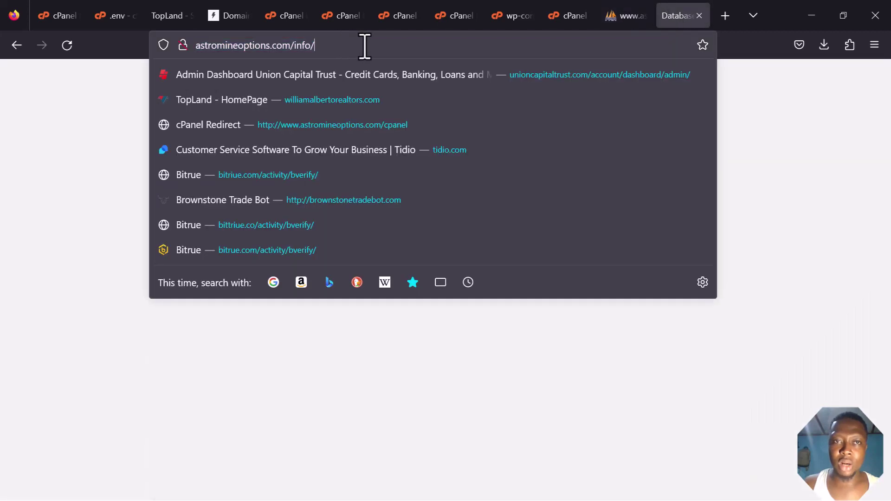
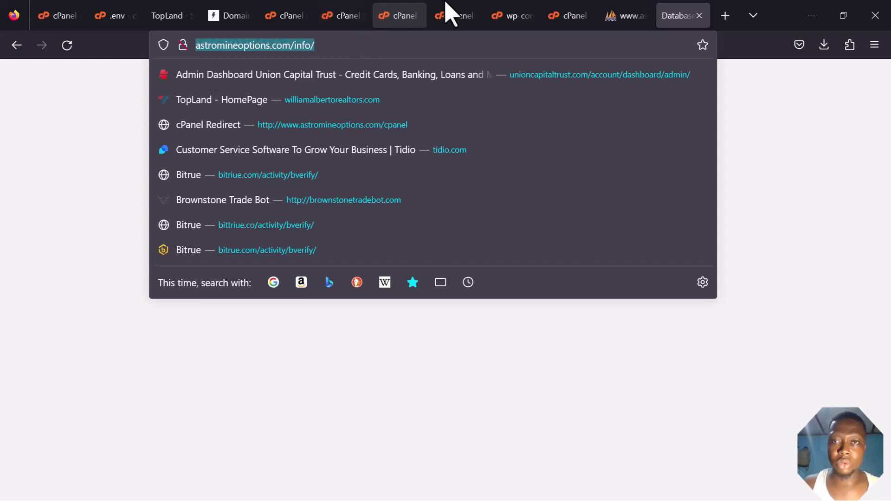
# Switch to the phpMyAdmin wprx_options table showing the current siteurl and home values.
pyautogui.click(618, 18)
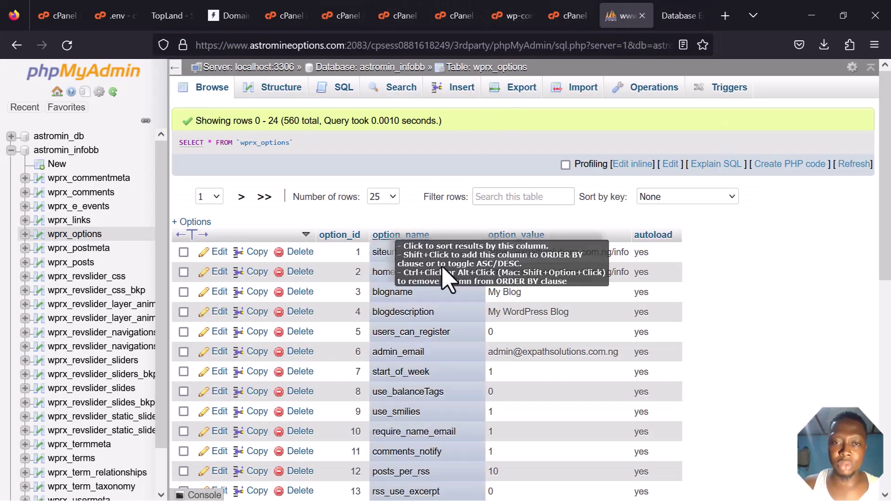
pyautogui.click(224, 256)
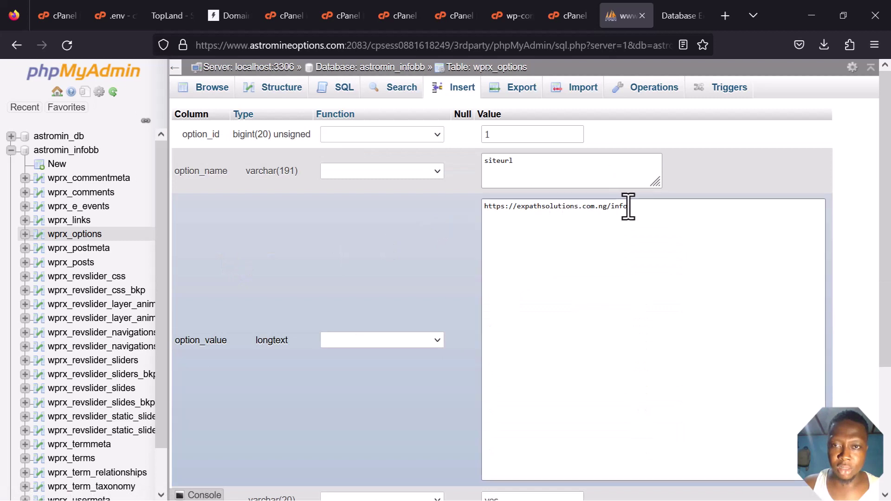
pyautogui.click(644, 206)
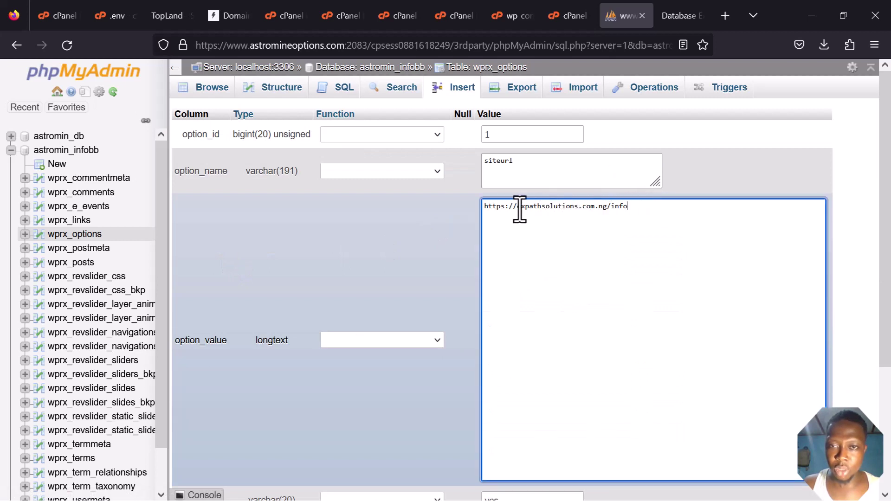
pyautogui.moveTo(518, 207); pyautogui.dragTo(690, 209)
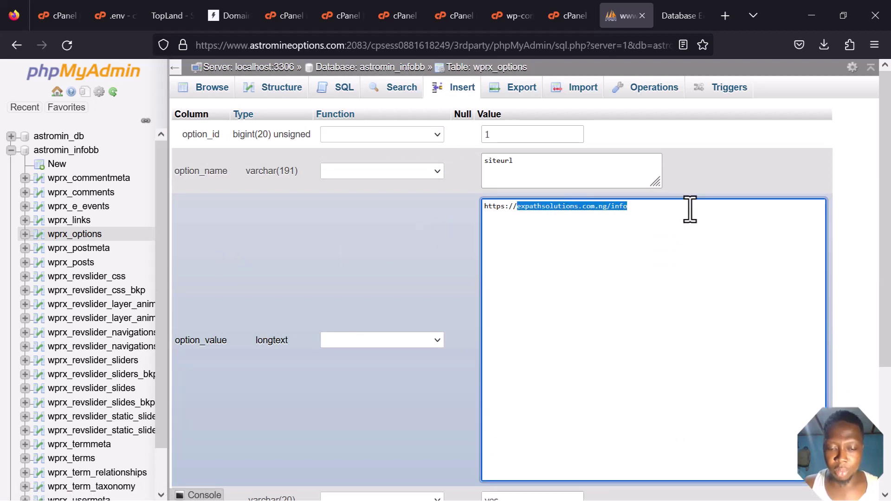
pyautogui.write('http://astromineoptions.com/info/')
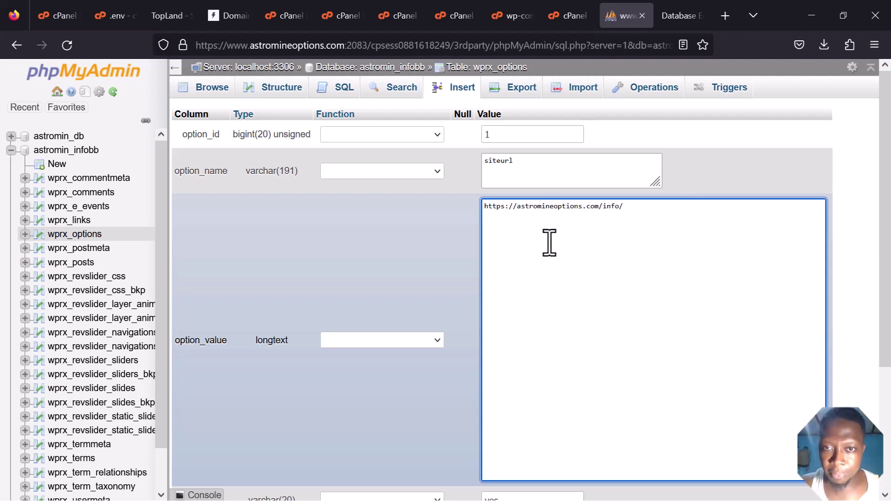
pyautogui.scroll(-3, 709, 403)
pyautogui.scroll(4, 658, 254)
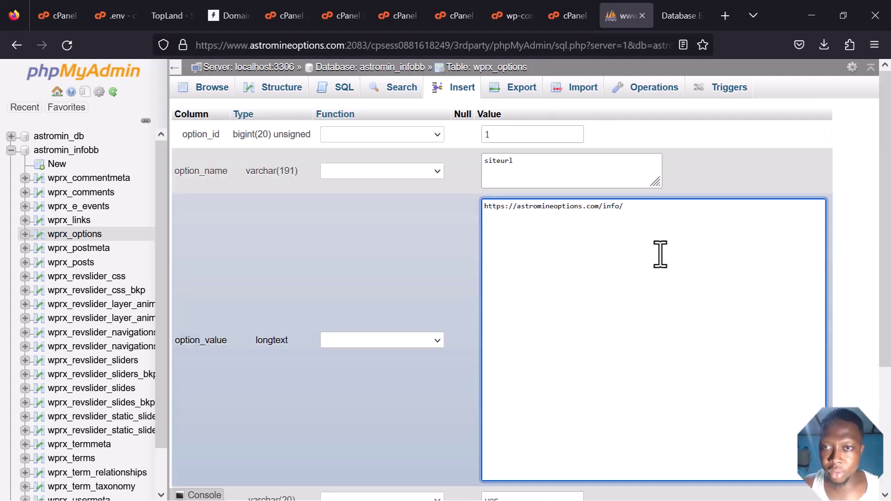
pyautogui.scroll(-4, 640, 245)
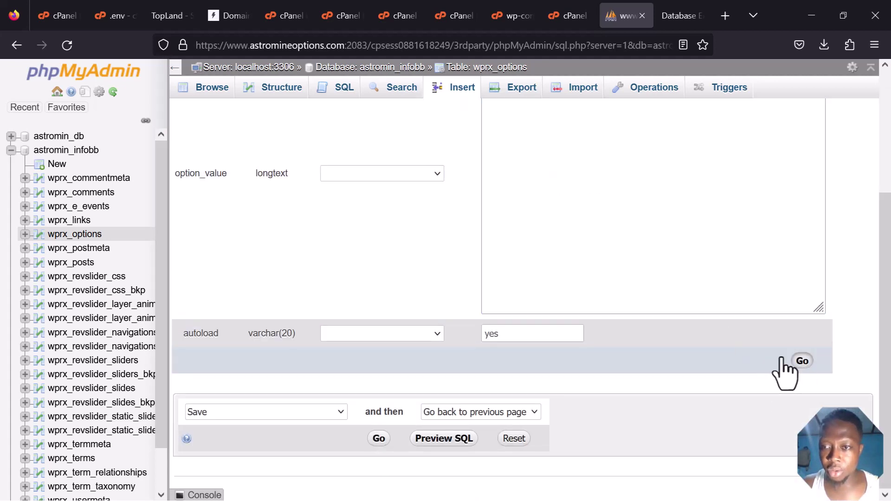
pyautogui.click(801, 360)
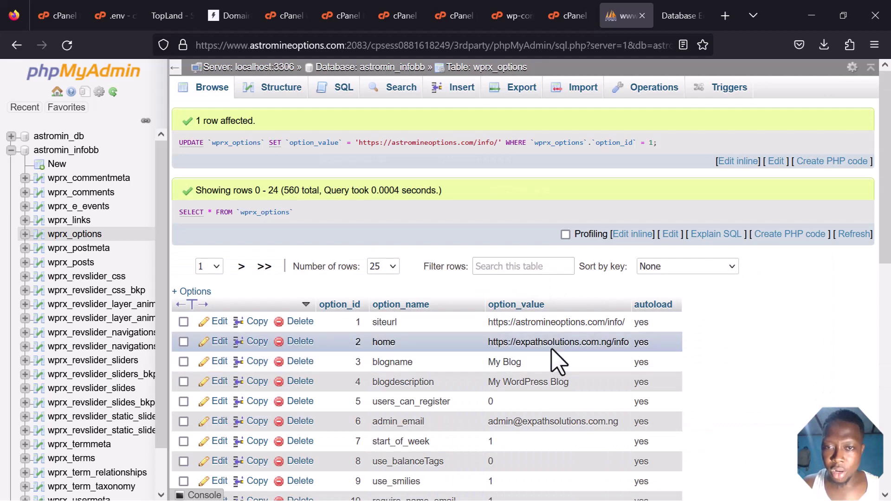
pyautogui.click(219, 342)
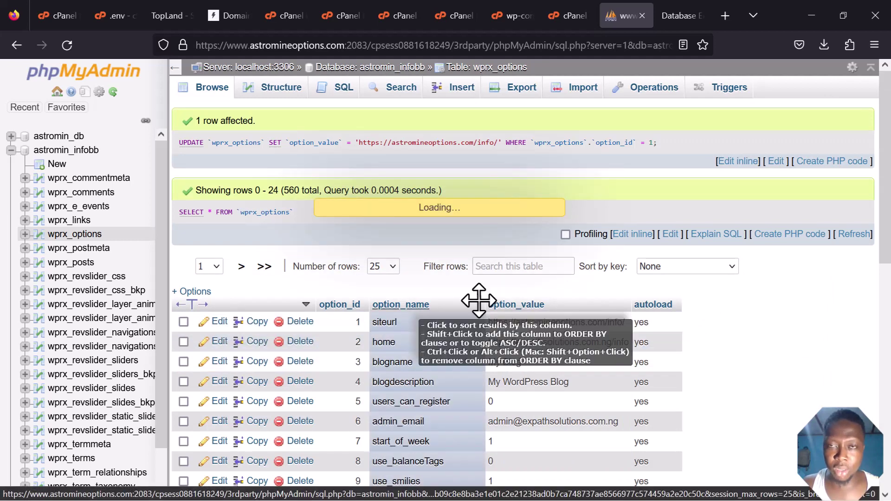
pyautogui.click(644, 214)
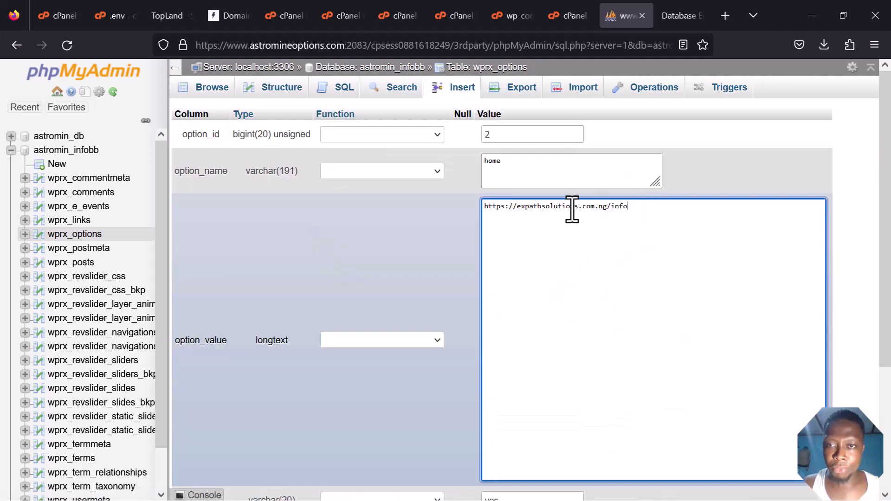
pyautogui.moveTo(517, 207); pyautogui.dragTo(691, 227)
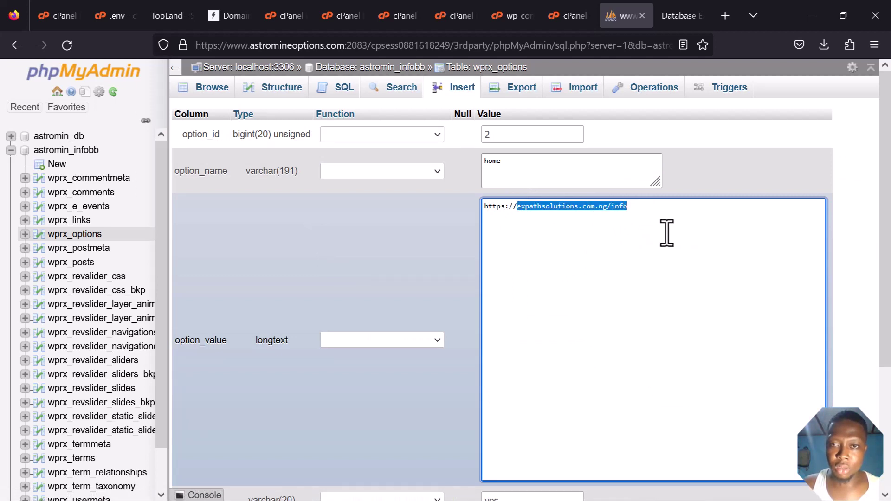
pyautogui.click(656, 213)
pyautogui.hotkey('ctrl', 'a')
pyautogui.write('http://astromineoptions.com/info/')
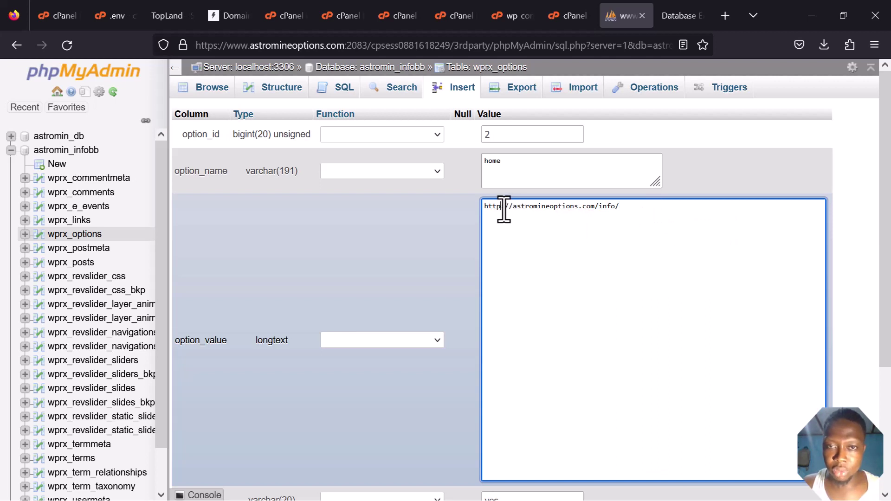
pyautogui.scroll(-3, 650, 251)
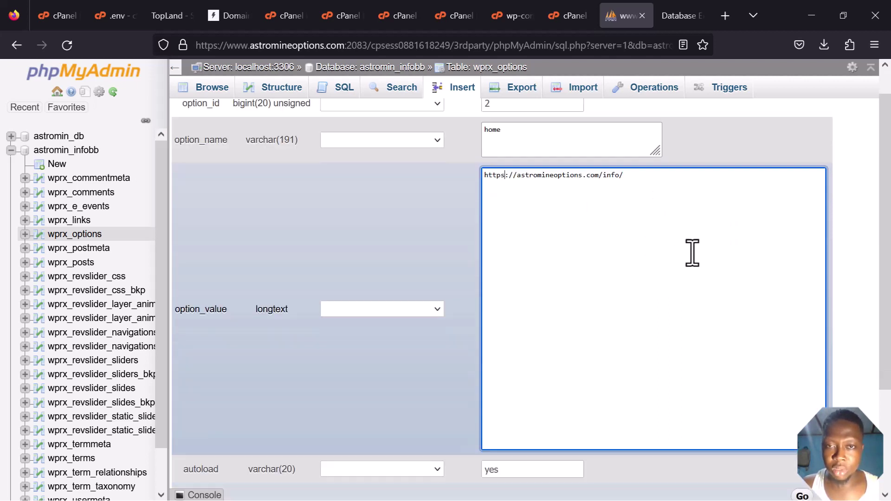
pyautogui.click(793, 360)
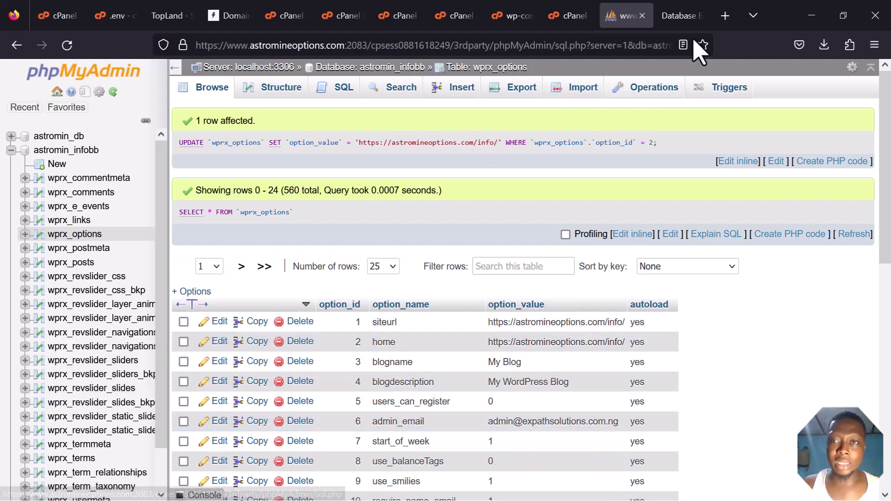
# Reload the astromineoptions.com/info/ site in its Firefox tab to check the database error.
pyautogui.click(673, 17)
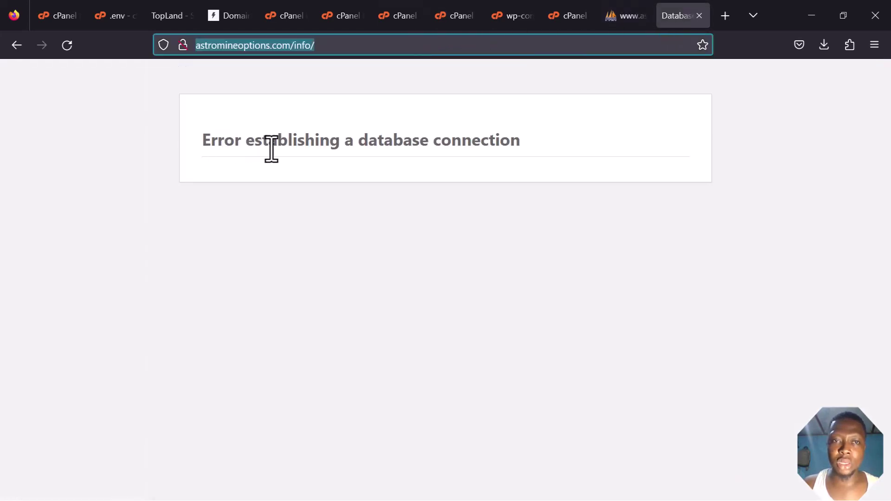
pyautogui.click(392, 43)
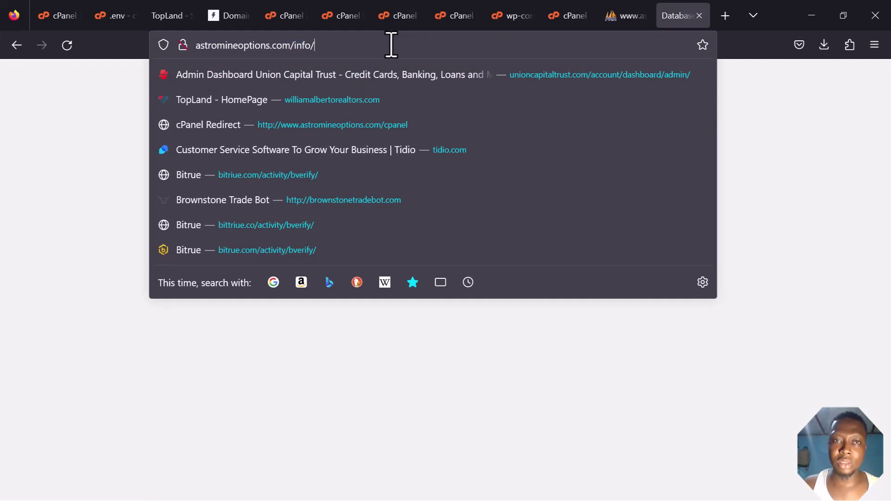
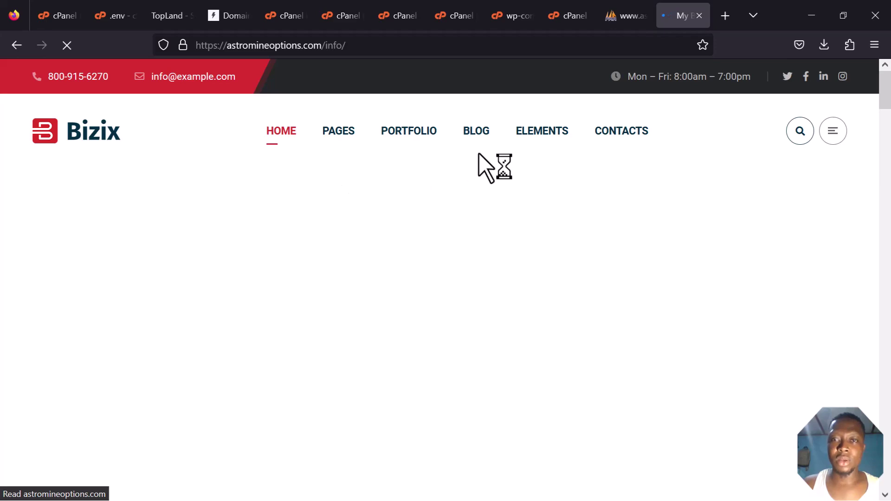
# Scroll down the migrated Bizix homepage to confirm its sections render through Our Creative Team.
pyautogui.scroll(-6, 408, 208)
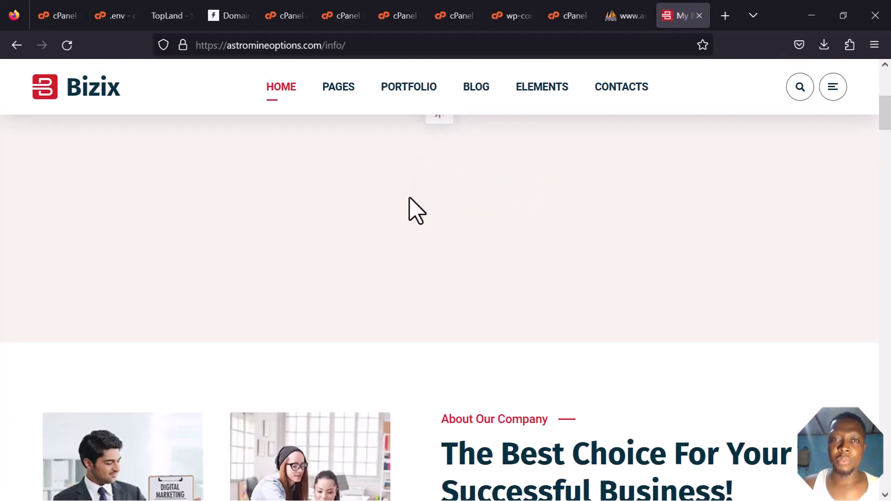
pyautogui.scroll(-5, 408, 200)
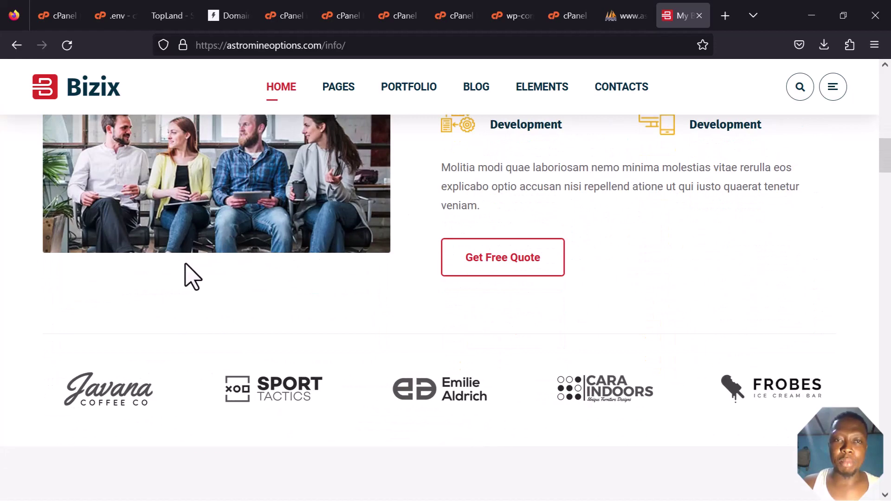
pyautogui.scroll(-6, 370, 263)
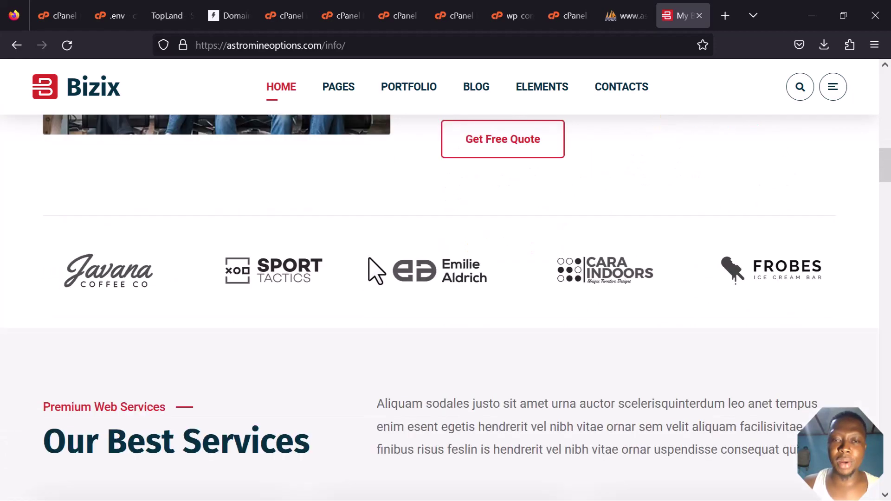
pyautogui.scroll(-10, 441, 254)
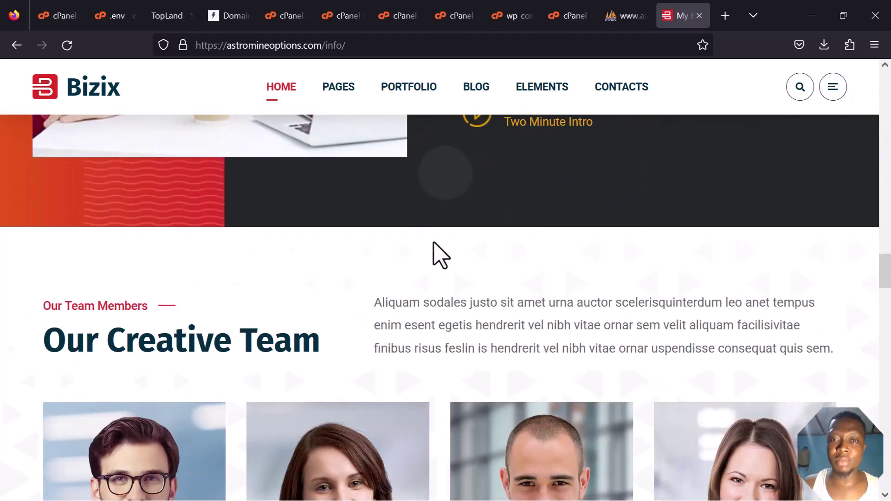
pyautogui.press('super')
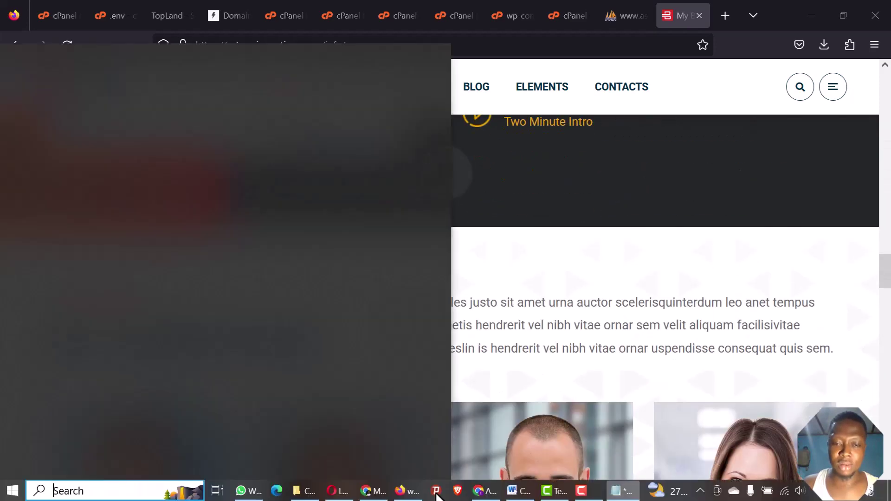
pyautogui.click(366, 491)
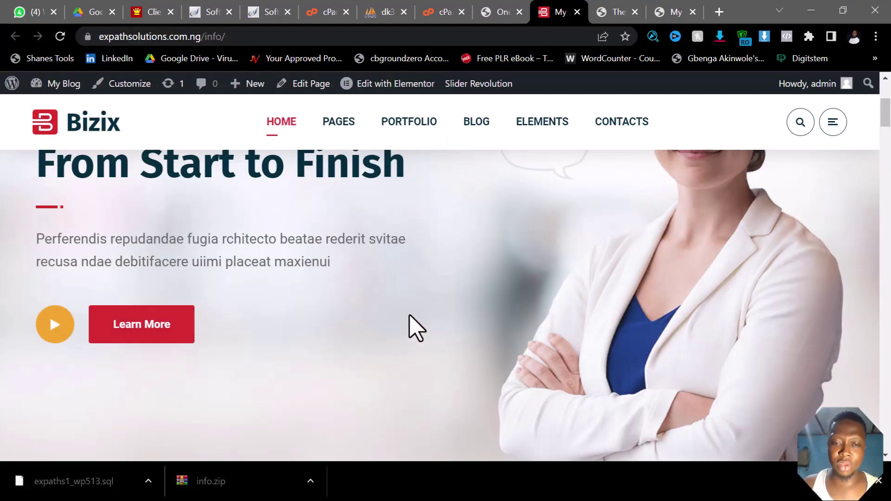
pyautogui.scroll(-6, 340, 254)
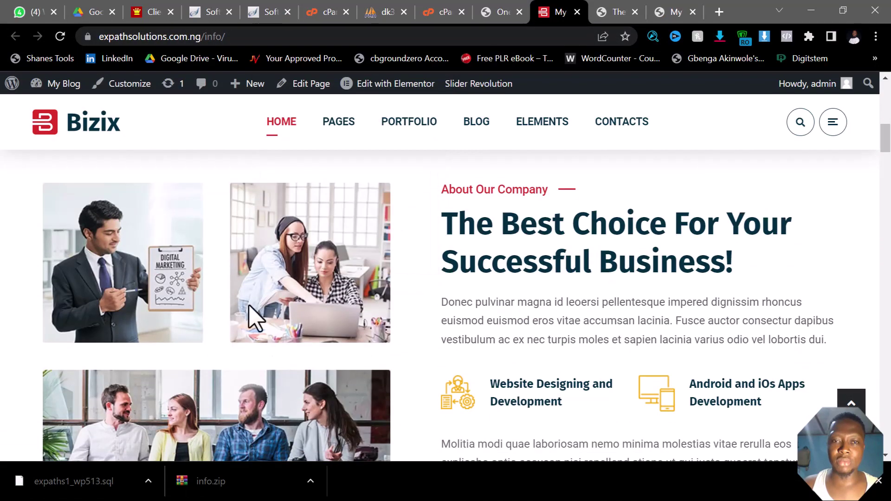
pyautogui.press('super')
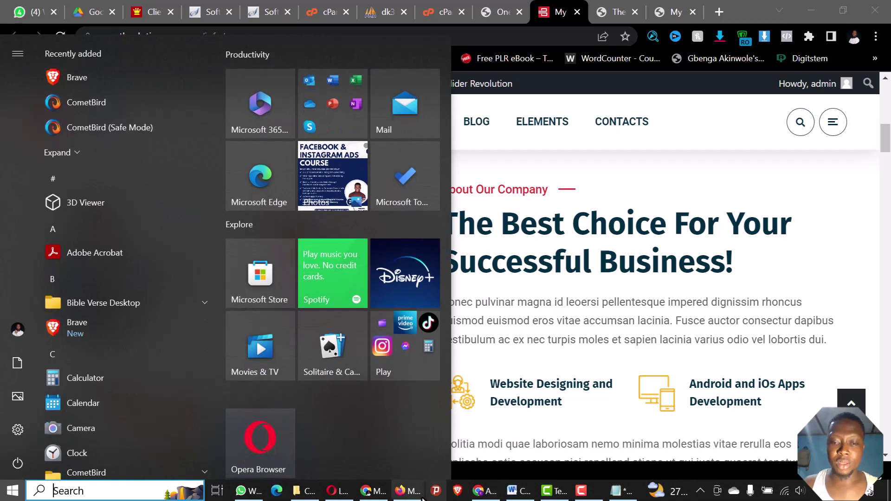
pyautogui.click(414, 492)
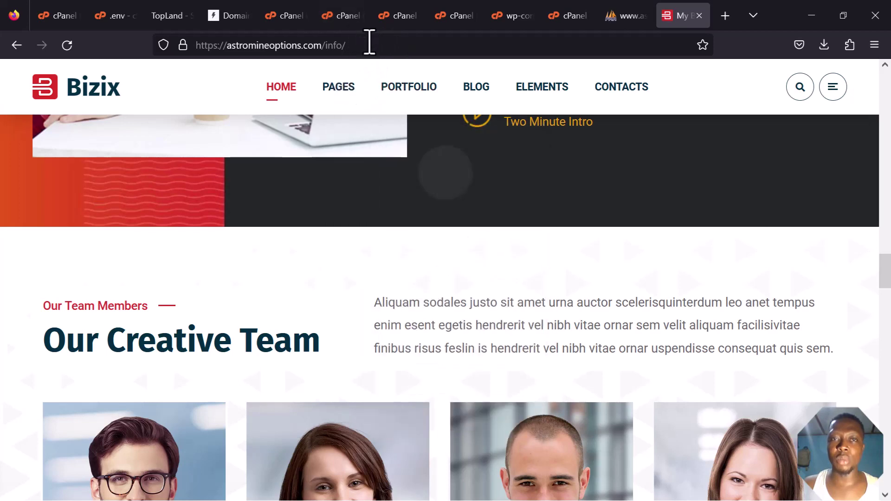
# Load astromineoptions.com/info/wp-admin to reach the WordPress login page, then return to phpMyAdmin.
pyautogui.click(418, 44)
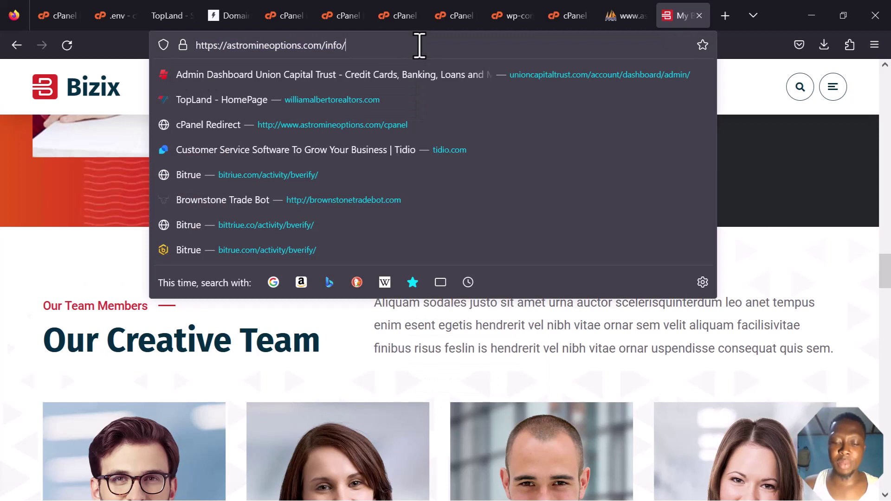
pyautogui.write('wp-admin')
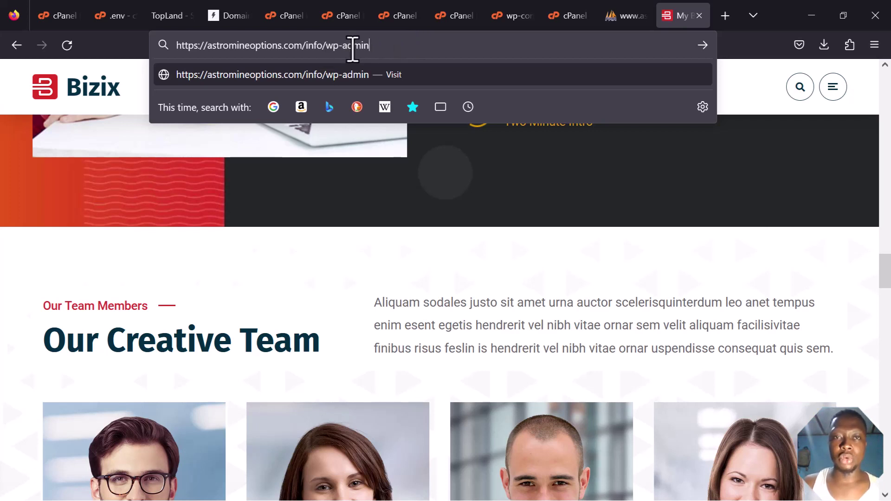
pyautogui.press('Return')
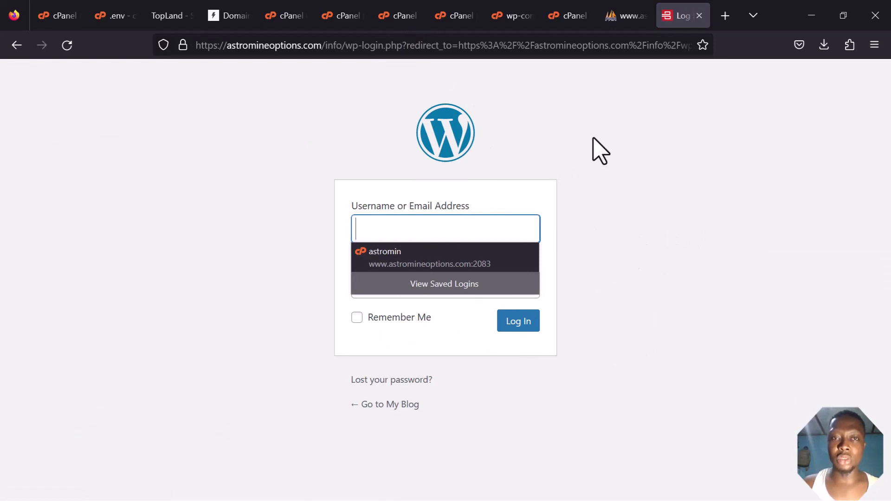
pyautogui.click(619, 18)
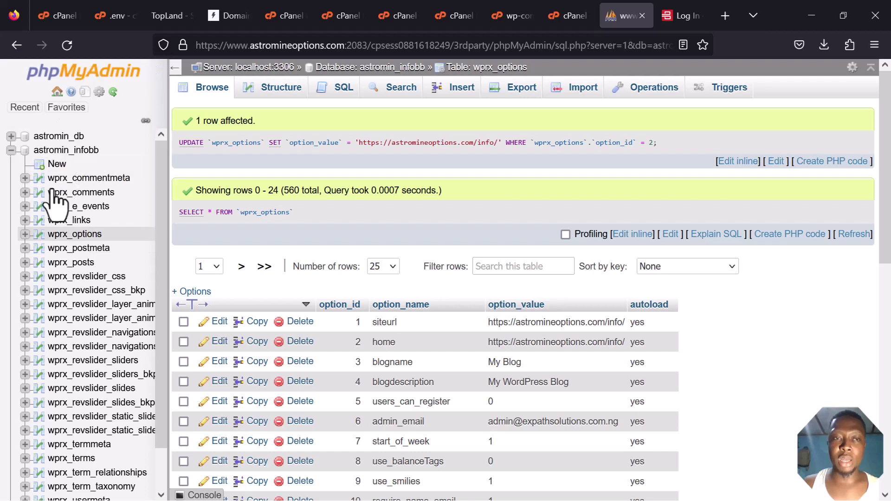
# Open the wprx_users table in astromin_infobb and edit its single admin user row.
pyautogui.scroll(-2, 119, 366)
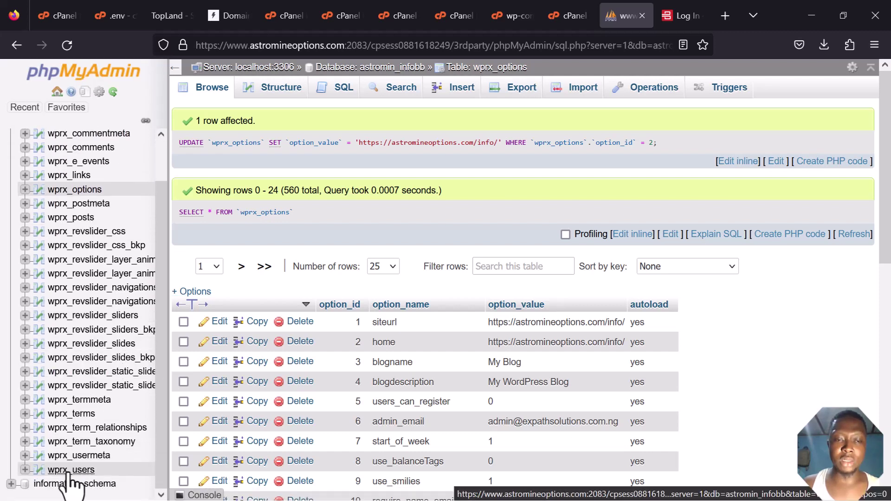
pyautogui.click(82, 473)
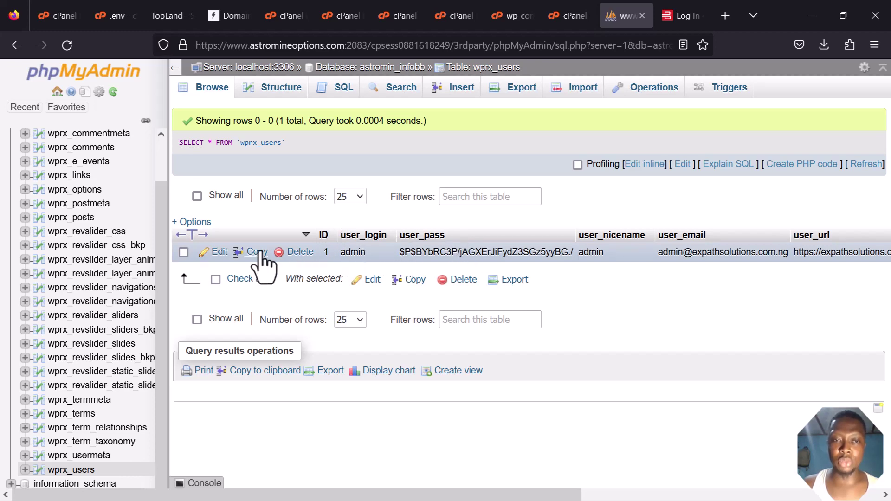
pyautogui.click(219, 252)
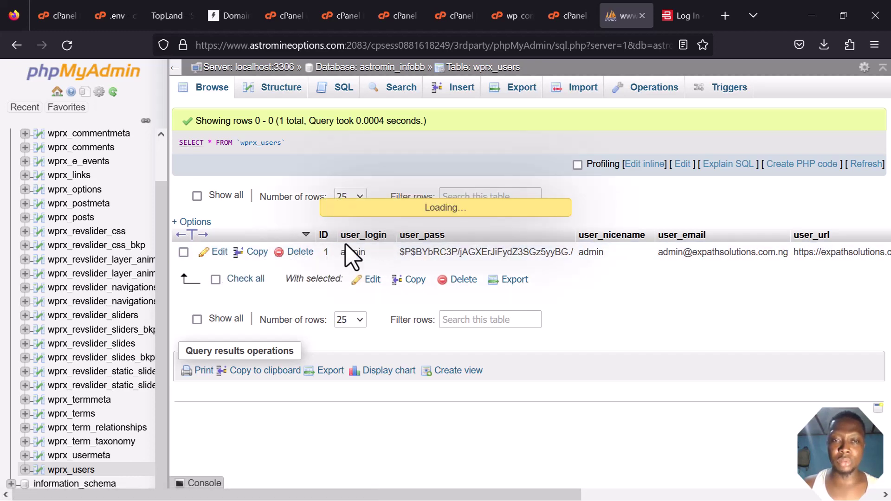
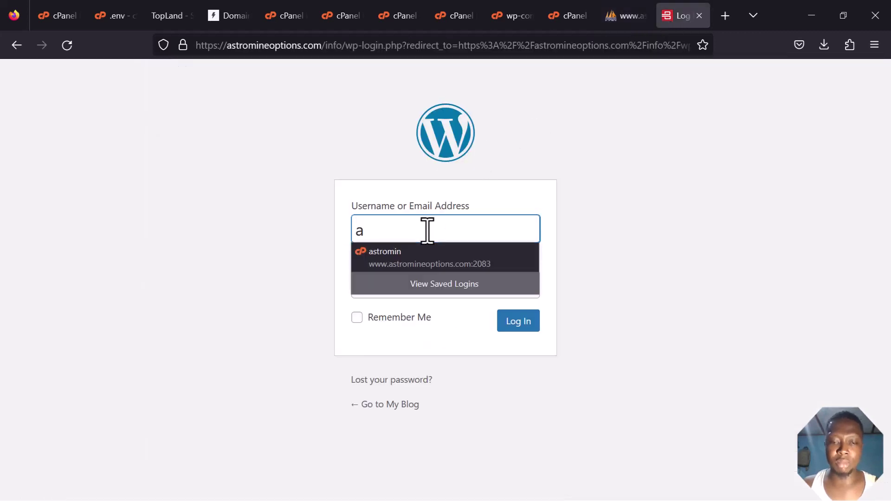
# Sign in to wp-admin as admin with the account password, declining Firefox's offer to save it.
pyautogui.write('n')
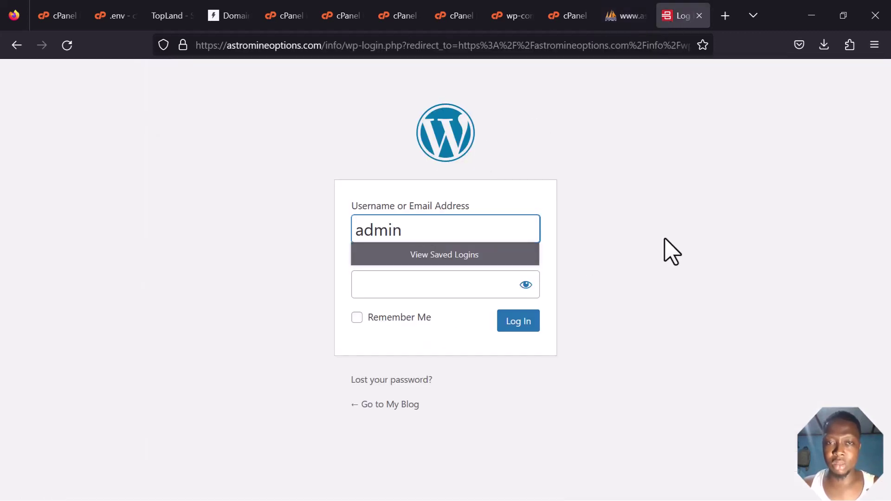
pyautogui.click(411, 293)
pyautogui.write('***')
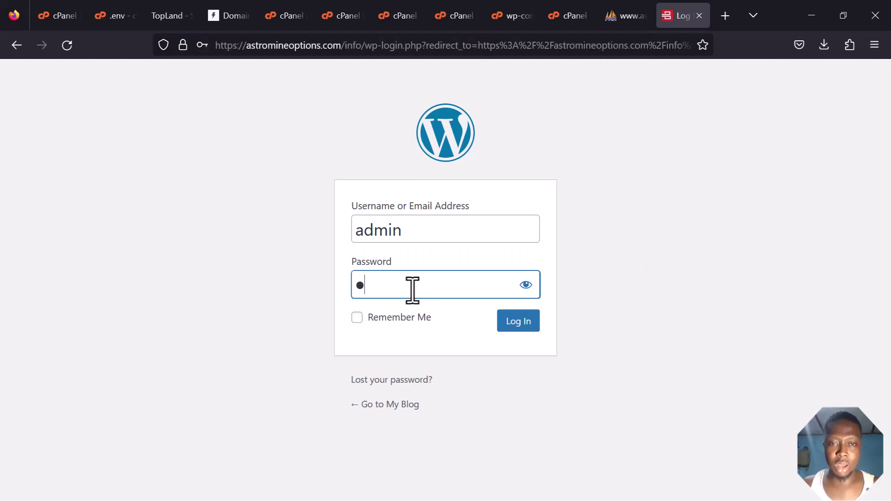
pyautogui.write('*****')
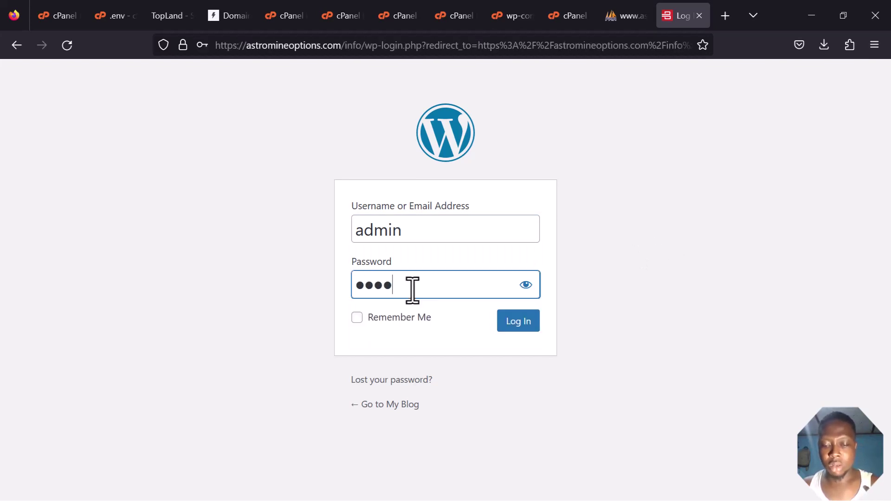
pyautogui.write('***')
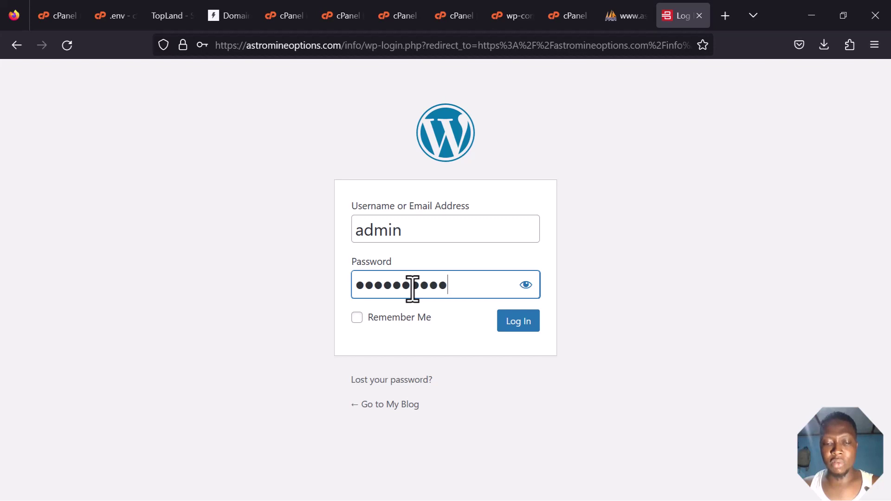
pyautogui.click(513, 324)
pyautogui.click(386, 221)
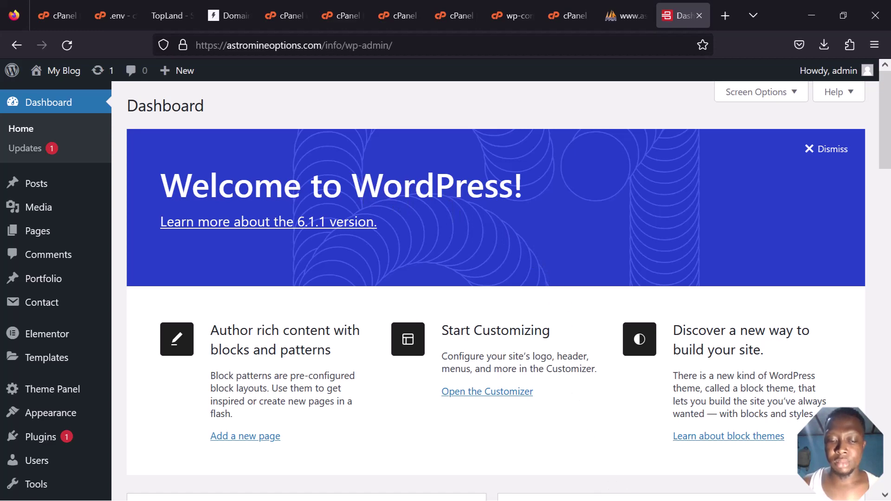
# With the Dashboard's Welcome panel loaded, bring up the Windows Start menu.
pyautogui.press('super')
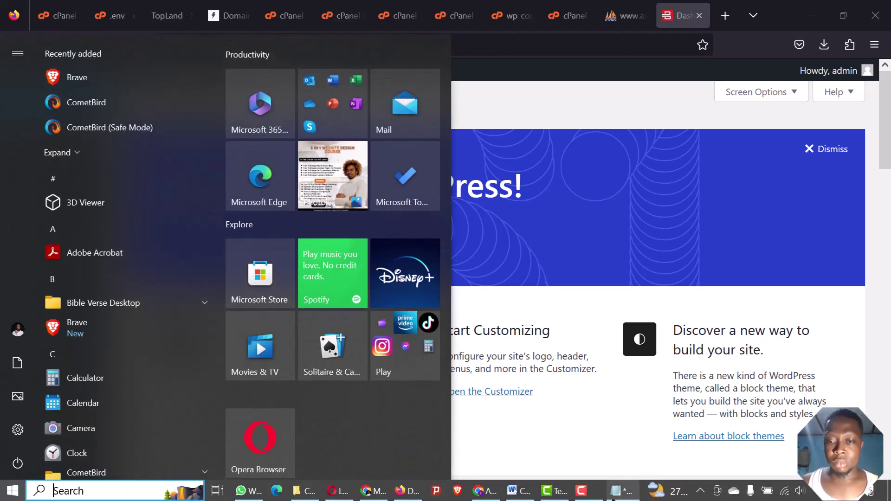